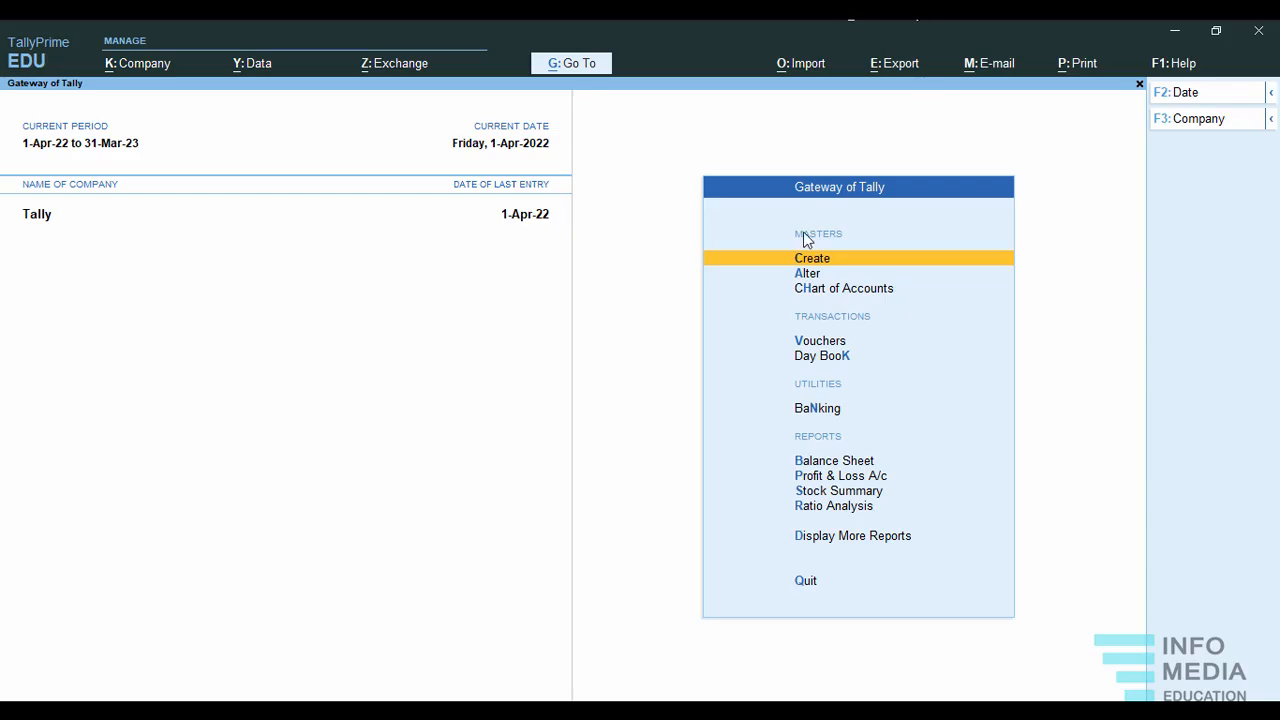
Start creating a new company named Murugan Traders and keep the same text as its mailing name.
click(151, 67)
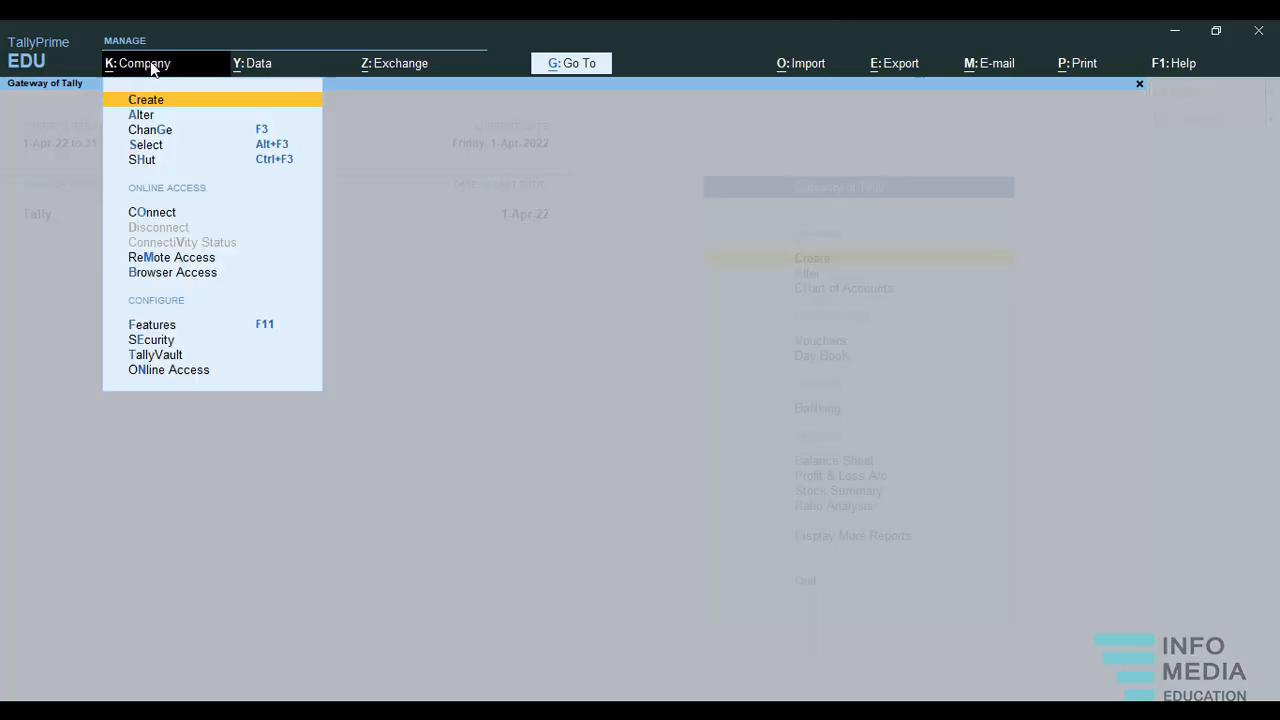
click(182, 107)
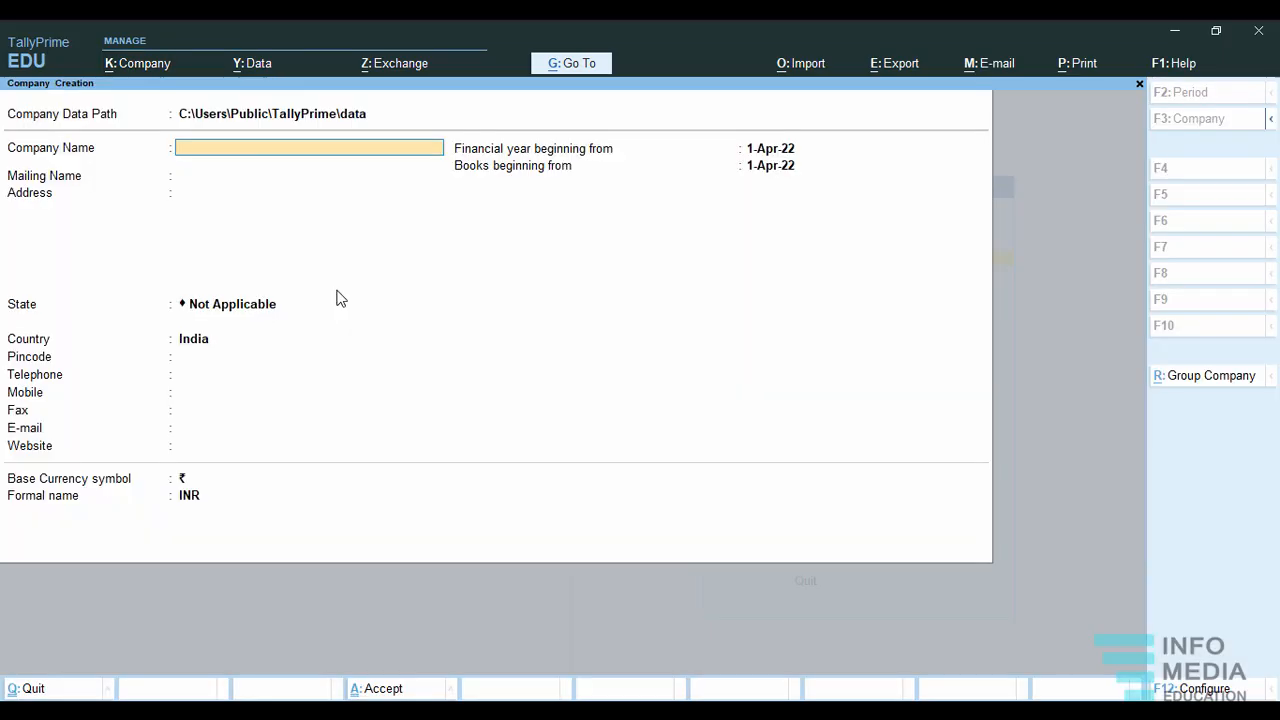
key(Return)
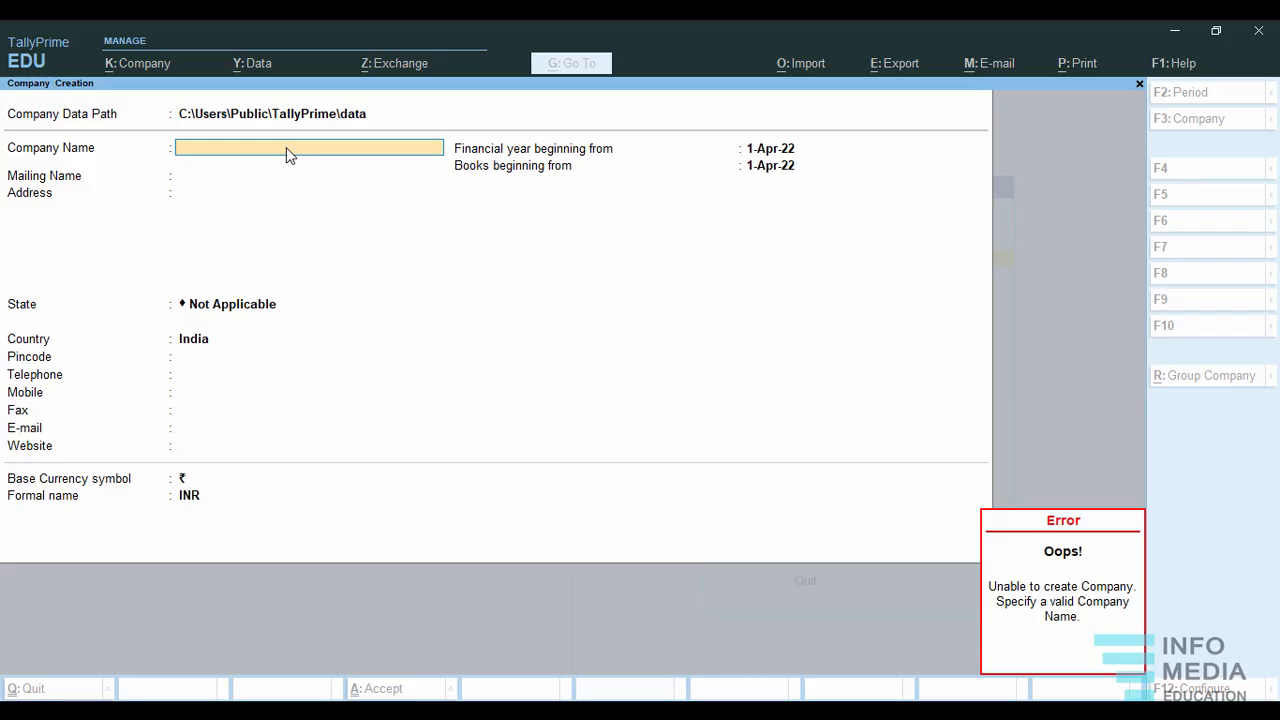
text(Murugan Traders)
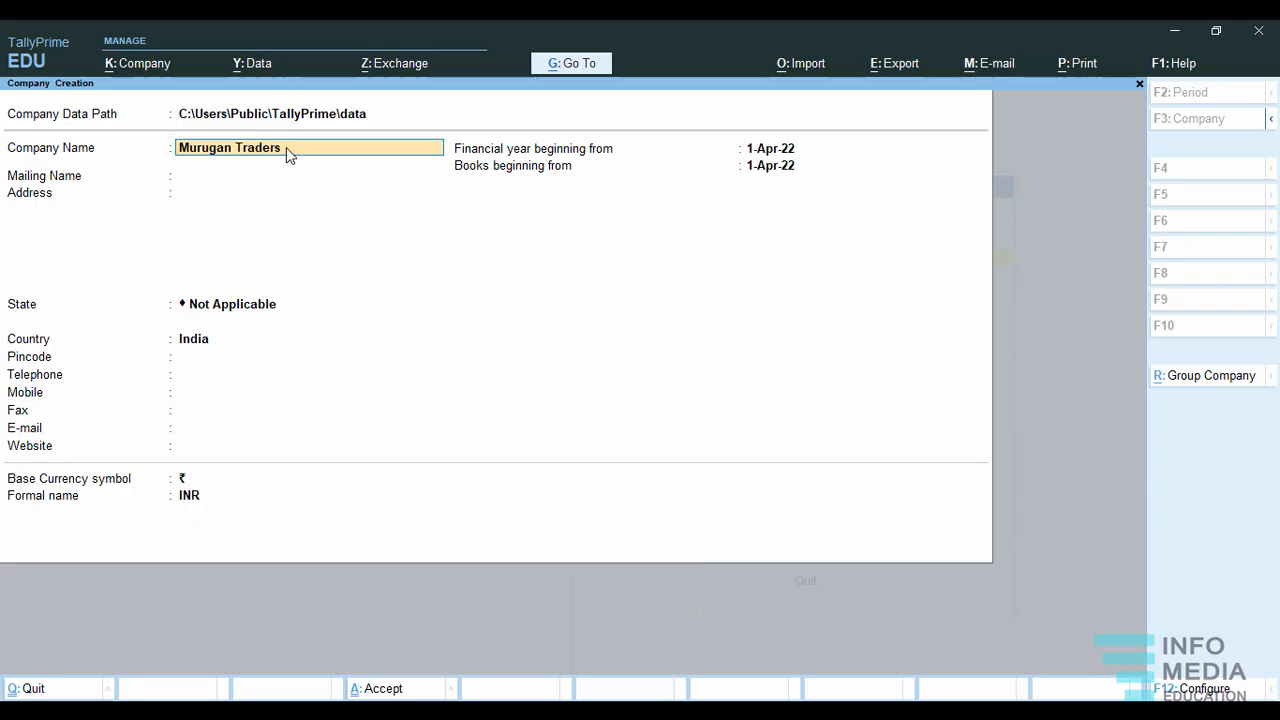
key(Return)
key(Return)
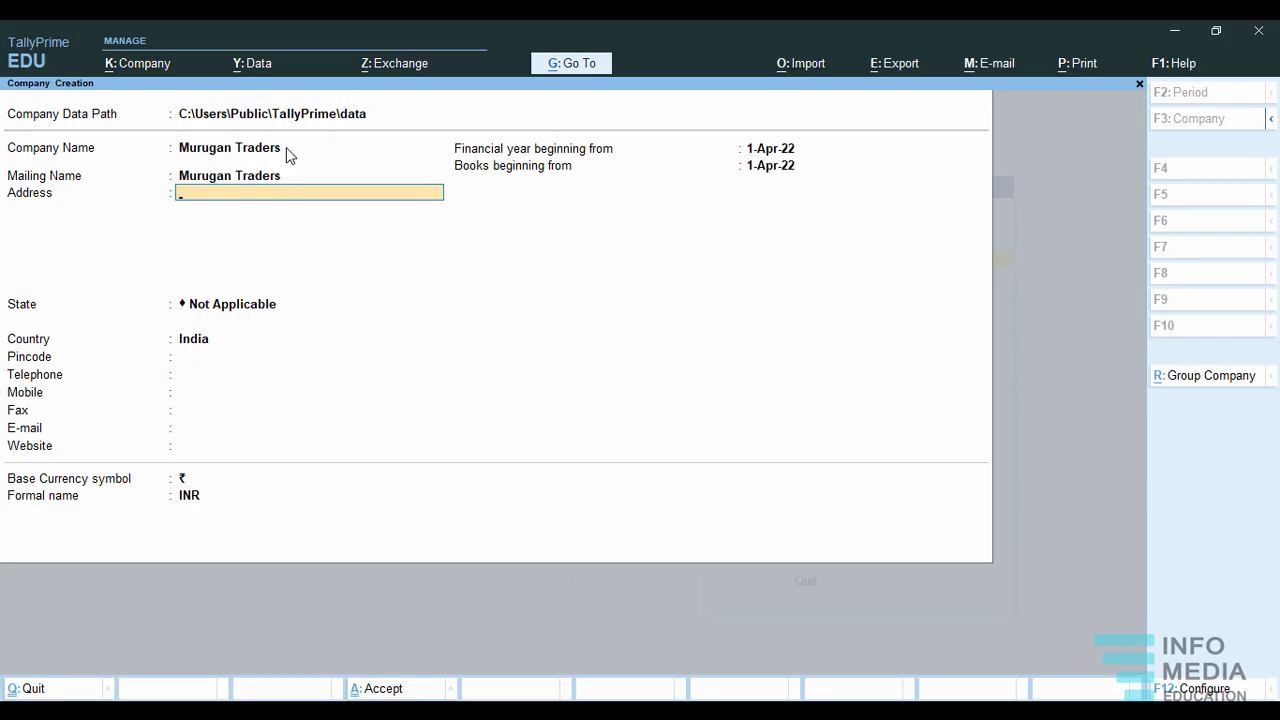
Enter the company's postal address on three lines: street, neighbourhood and city.
key(Return)
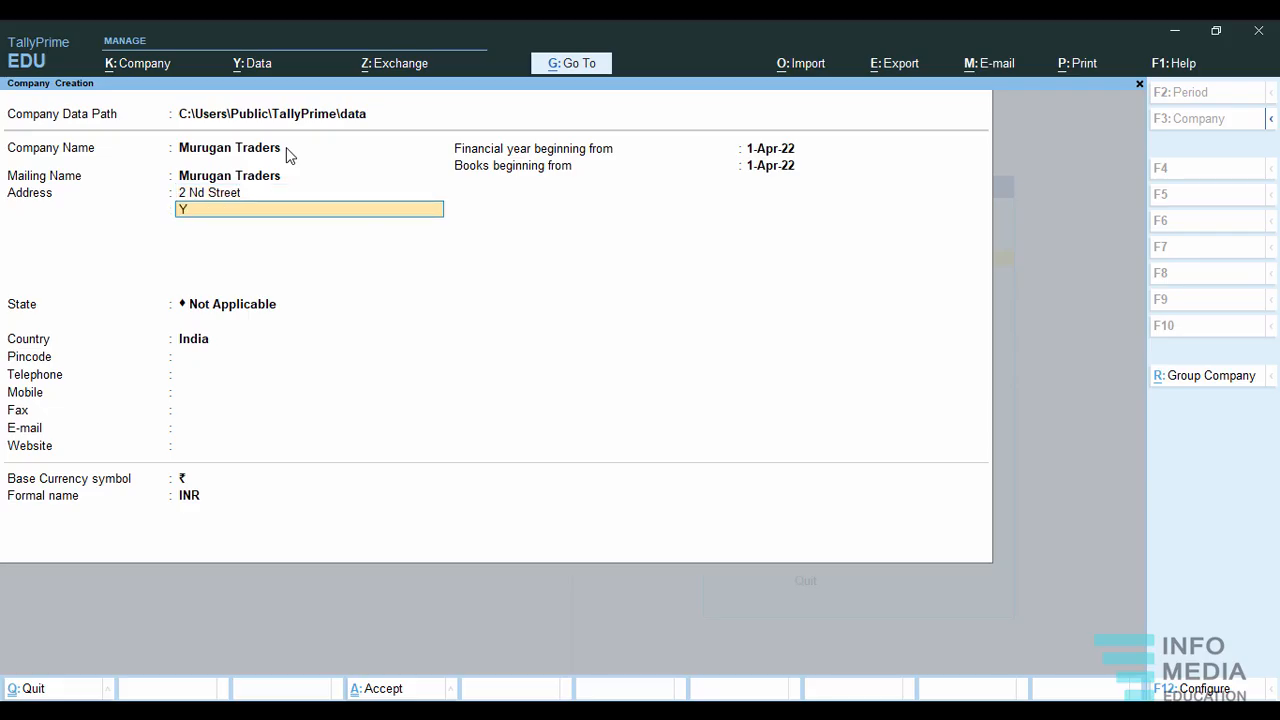
key(Return)
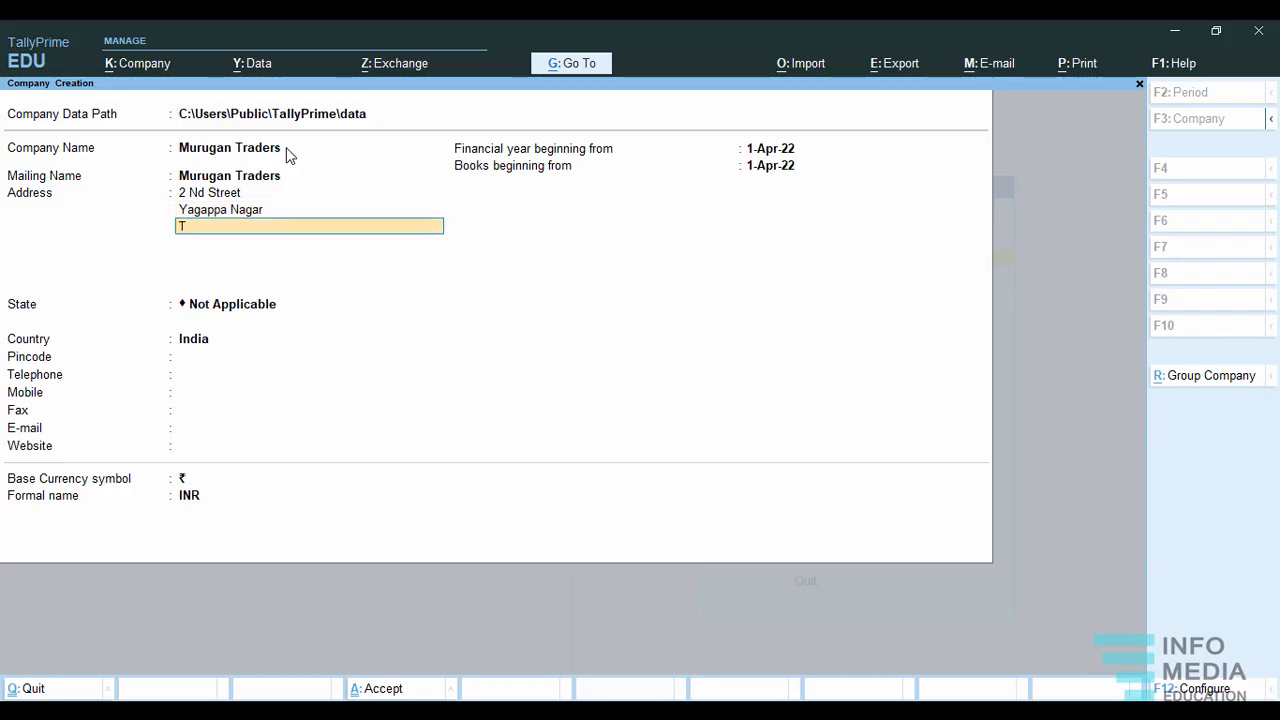
key(Return)
key(Return)
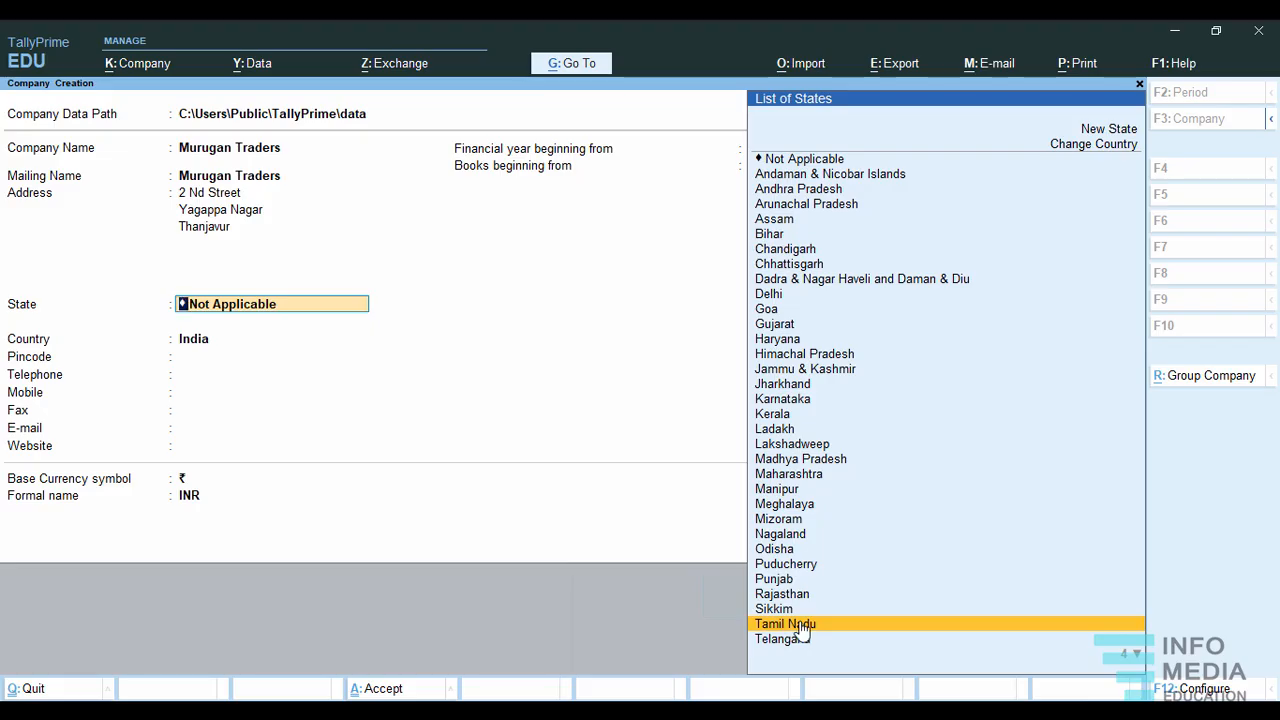
Set the company's state to Tamil Nadu and enter its postal pincode.
click(801, 625)
text(613004)
key(Return)
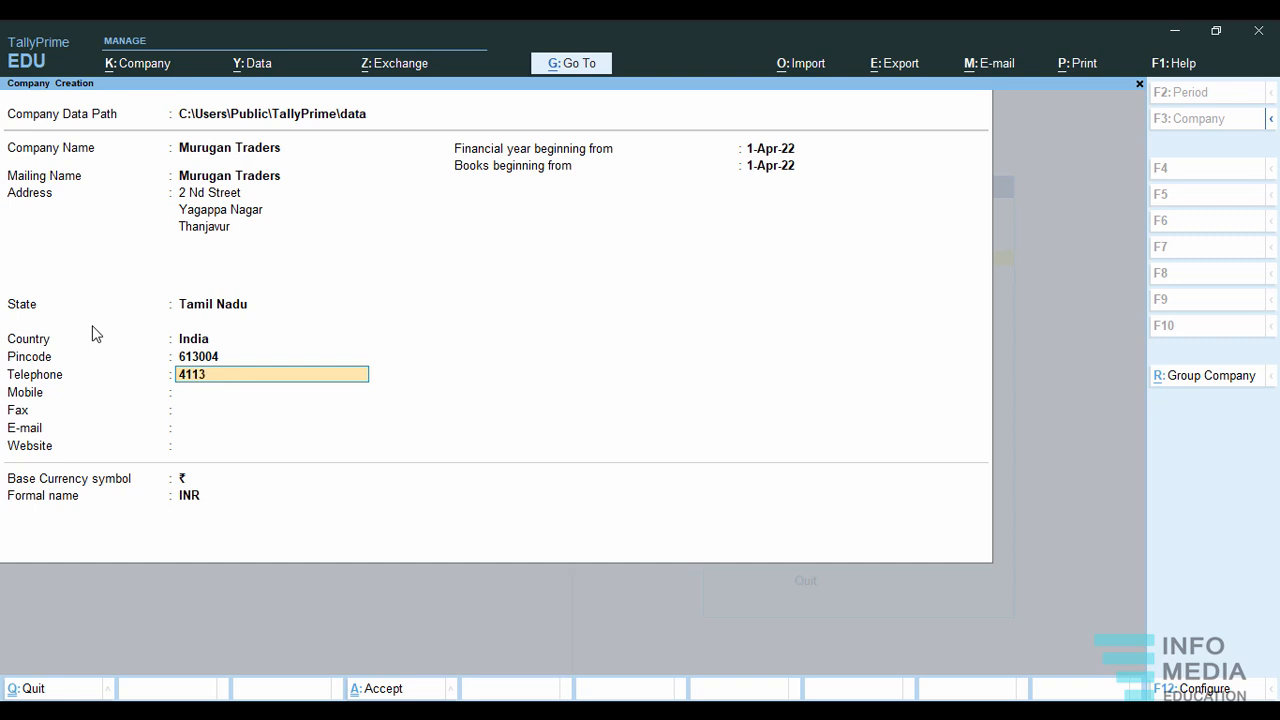
Enter the company's telephone number and mobile number.
key(Return)
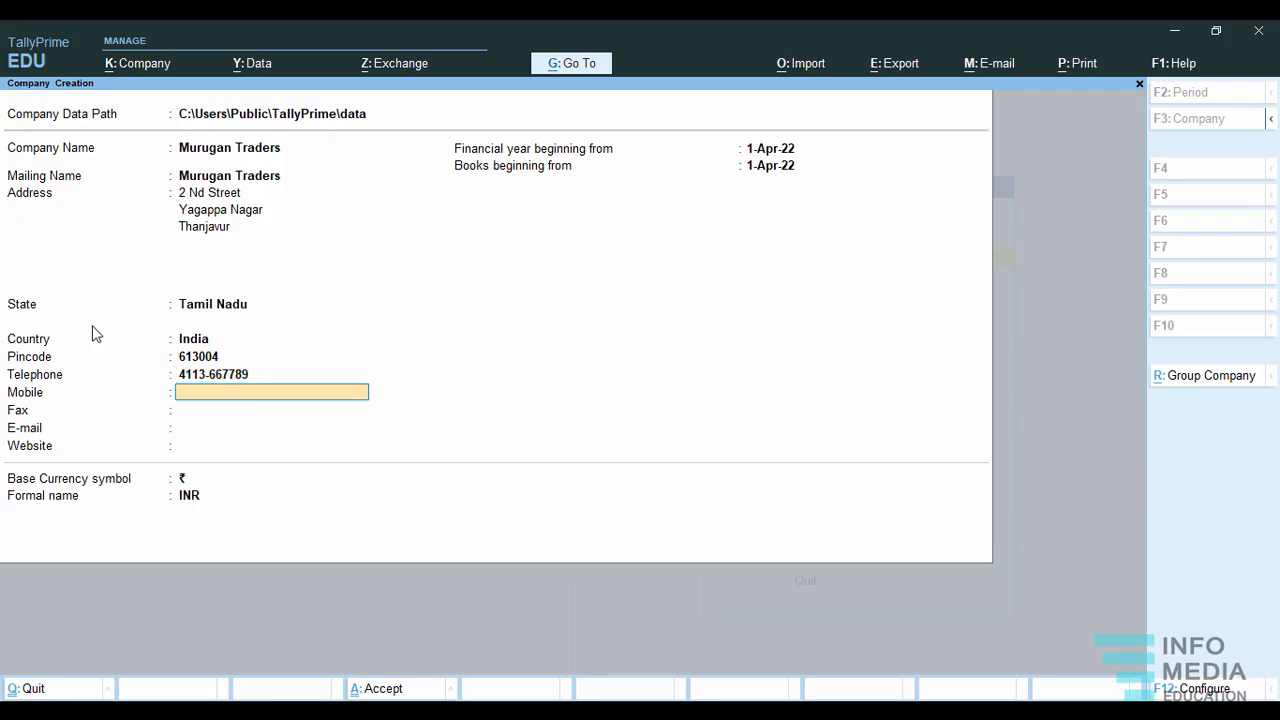
key(Return)
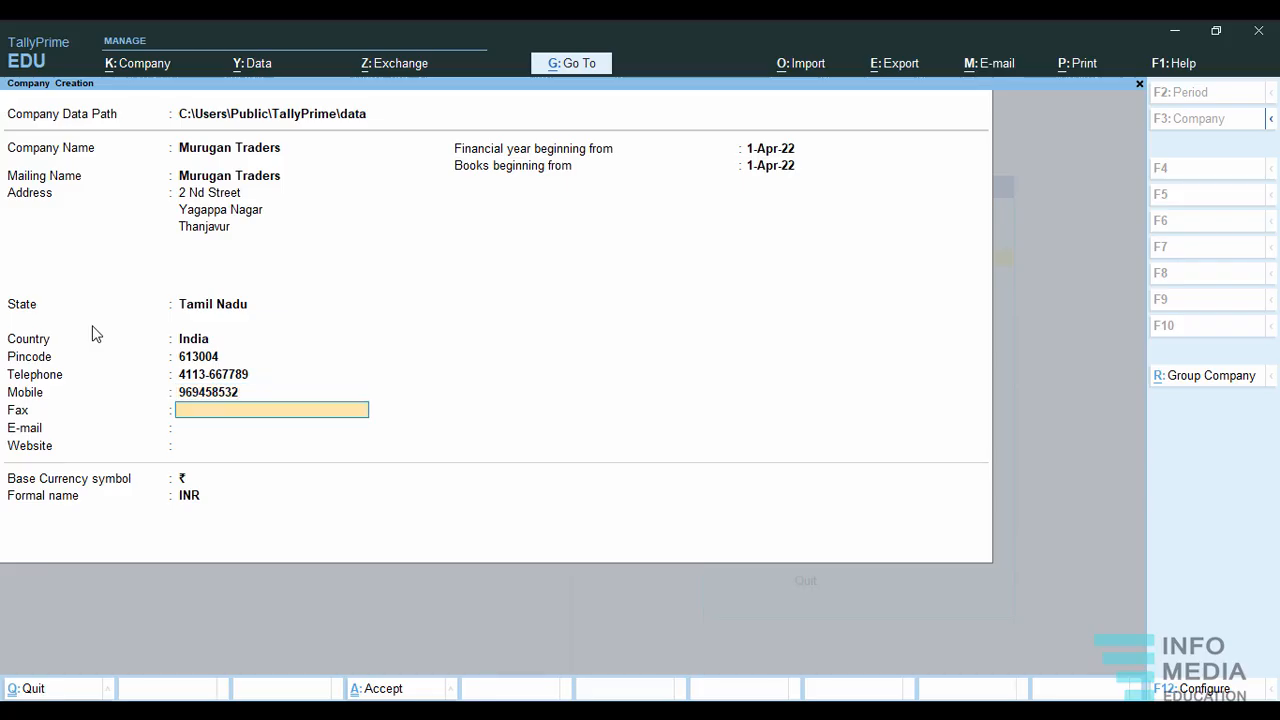
Leave the fax number blank and enter the company's e-mail address.
key(Return)
text(murugan)
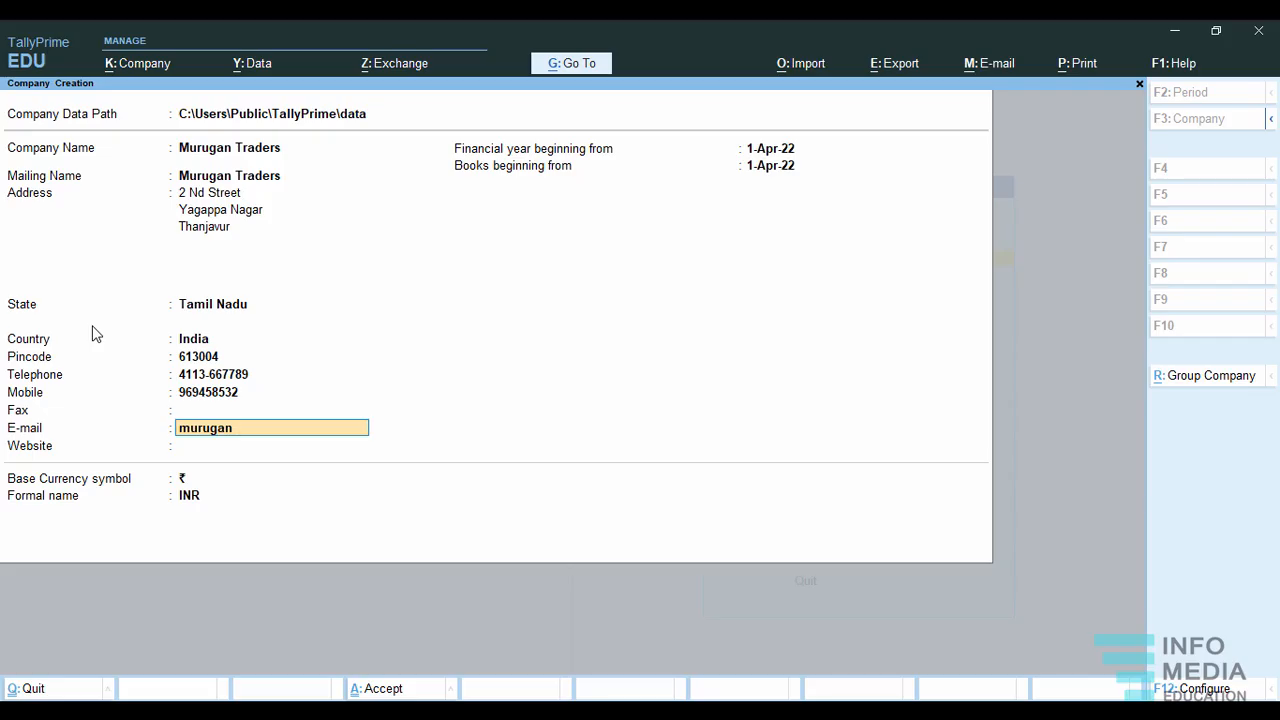
text(trads)
key(BackSpace)
key(BackSpace)
key(BackSpace)
key(BackSpace)
key(BackSpace)
key(BackSpace)
key(BackSpace)
key(BackSpace)
key(BackSpace)
key(BackSpace)
key(BackSpace)
key(BackSpace)
key(BackSpace)
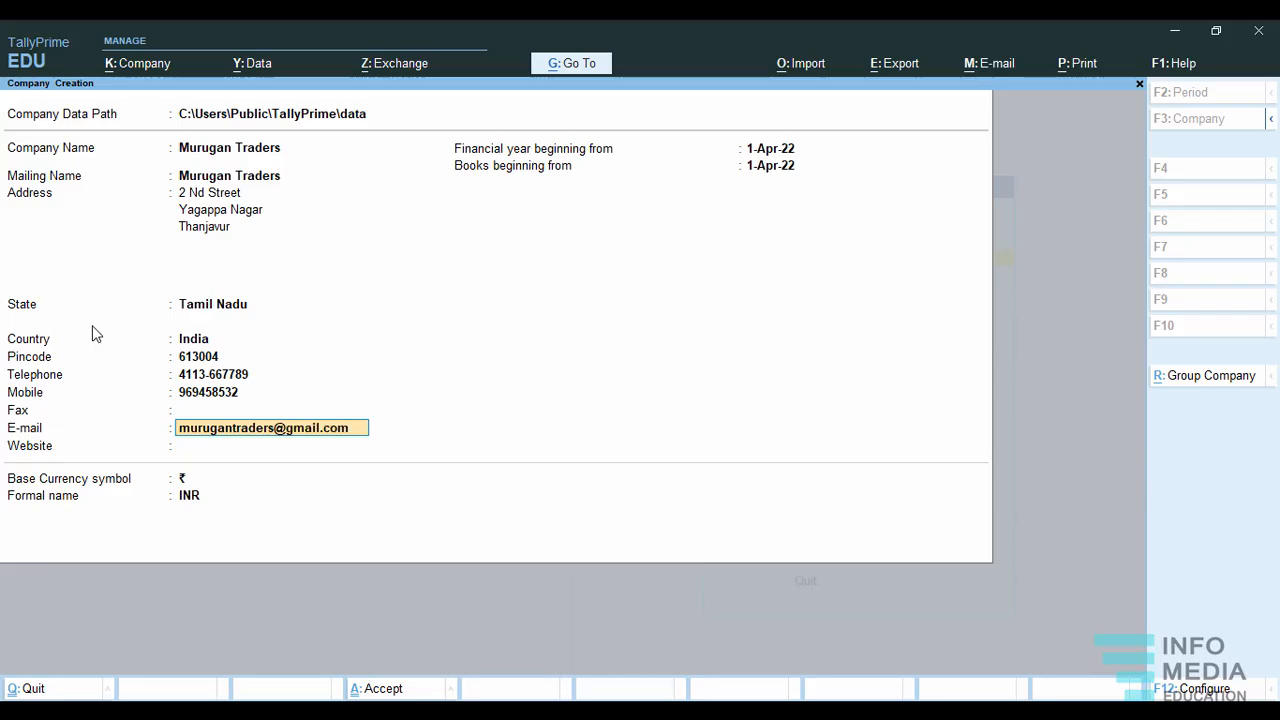
key(Return)
text(www.)
text(mt)
text(.im)
key(BackSpace)
text(n)
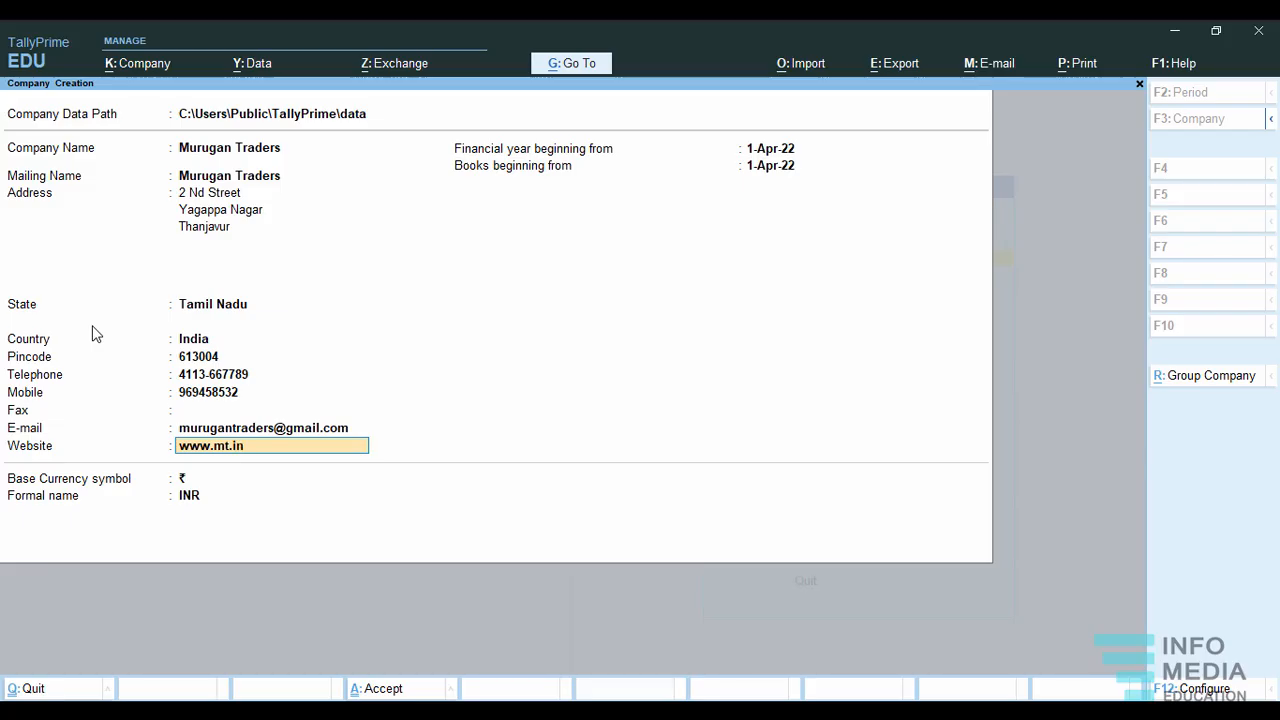
key(Return)
Keep 1-Apr-22 as the start of the financial year and books, and accept the company creation.
key(Return)
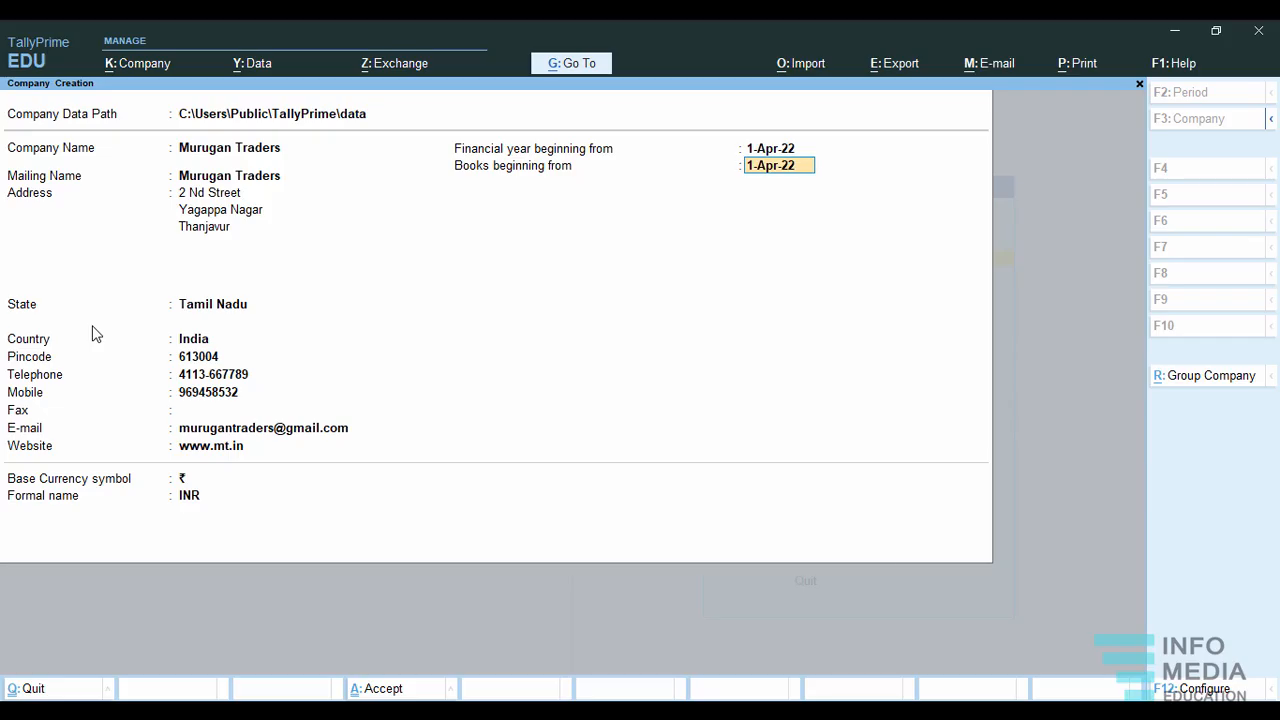
key(Return)
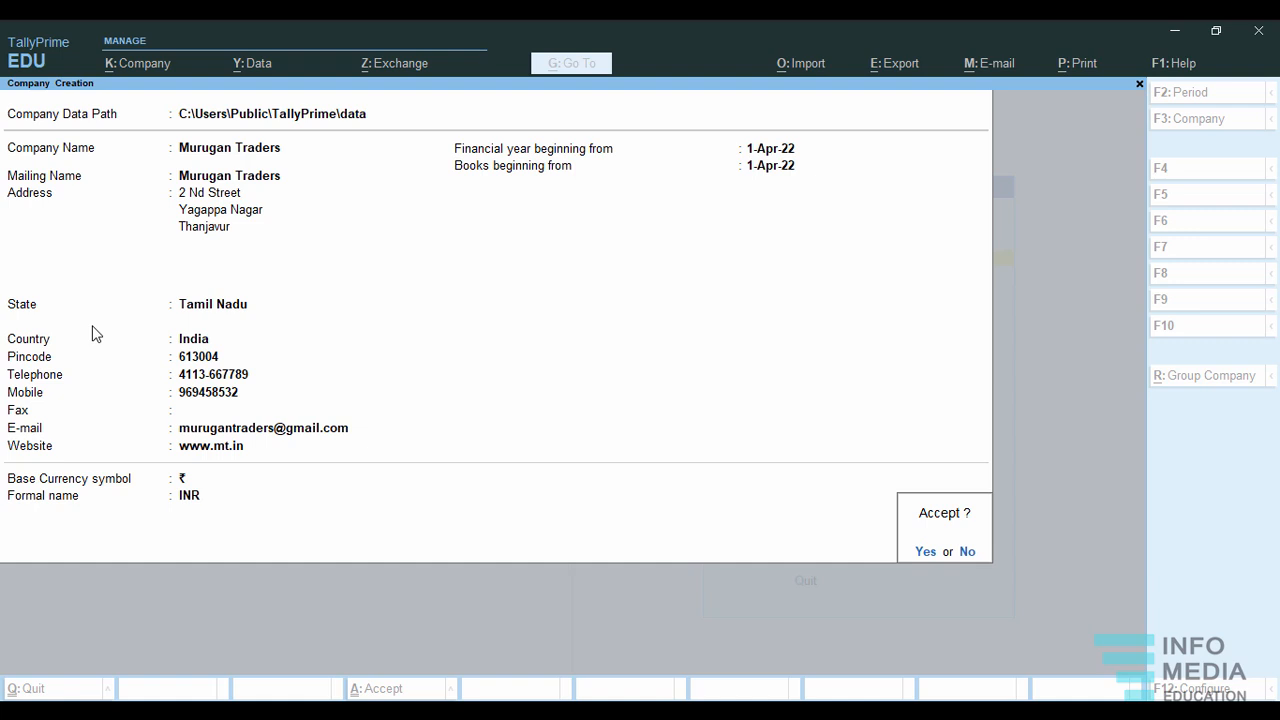
key(Return)
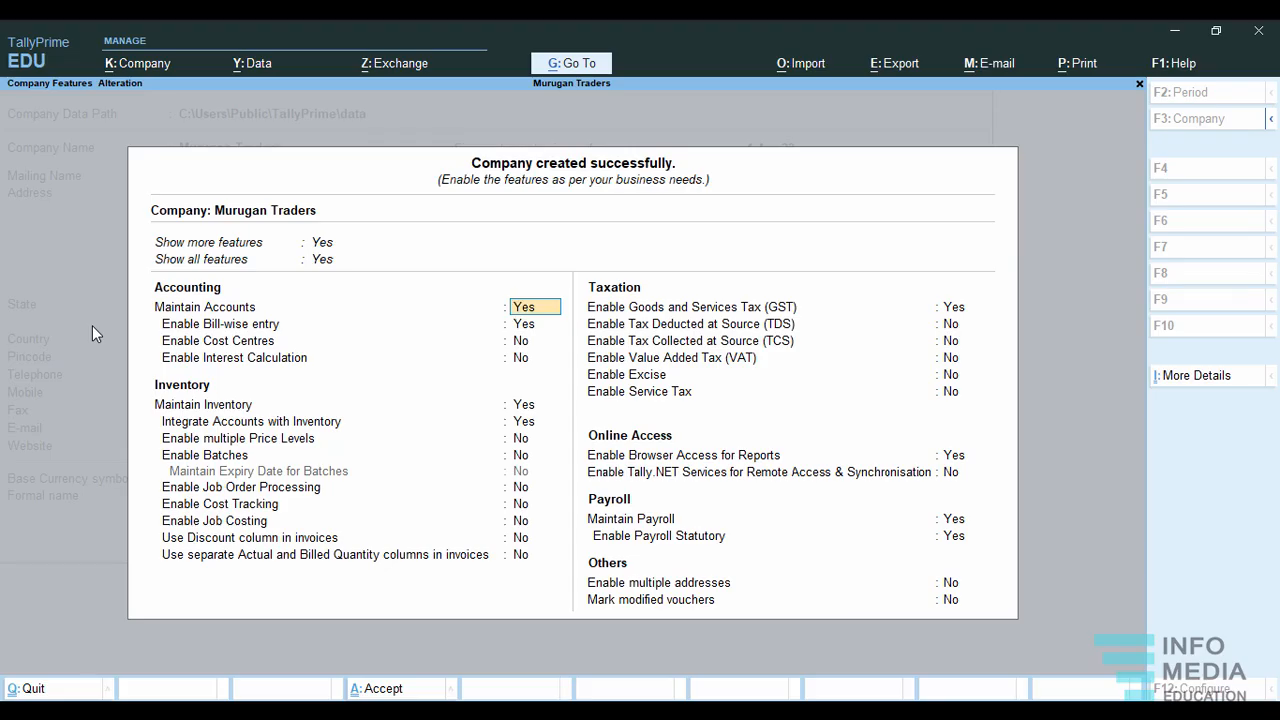
Keep the default accounting and inventory features with GST enabled, and open the company's GST details.
key(Return)
key(Return)
key(Return)
key(Return)
key(Return)
key(Return)
key(Return)
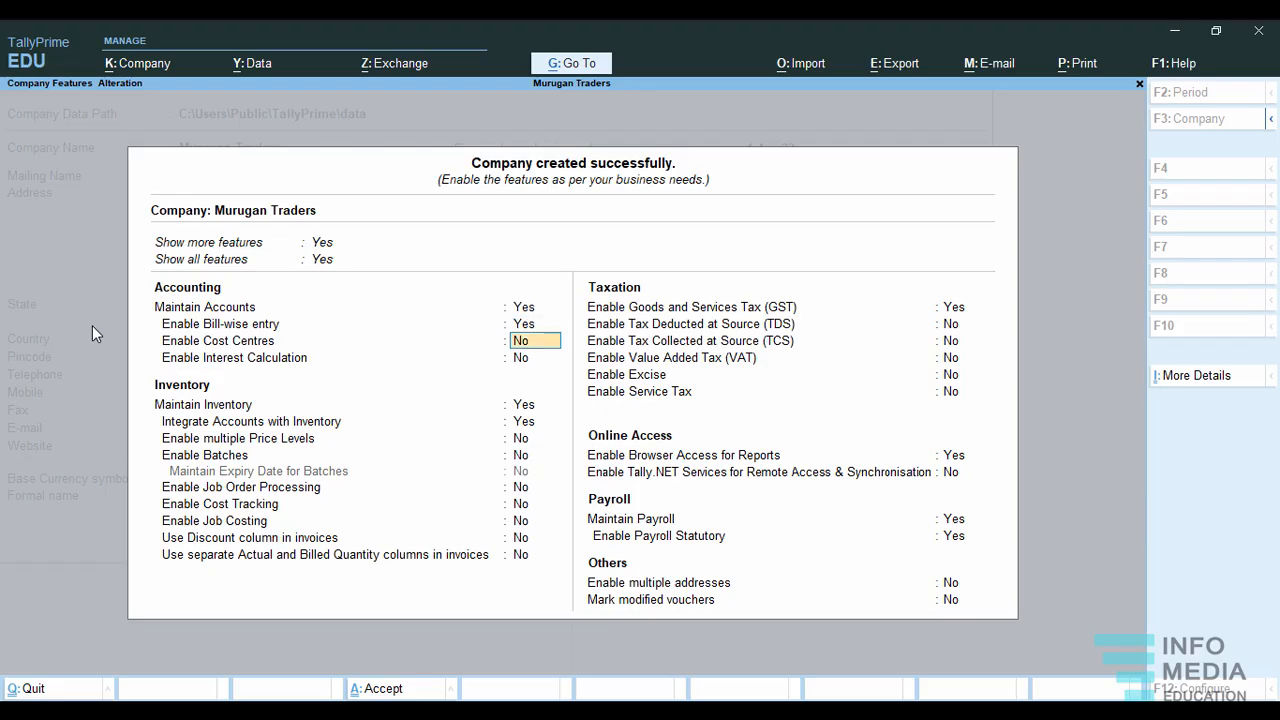
key(Return)
key(Return)
key(Return)
key(Return)
key(Return)
key(Return)
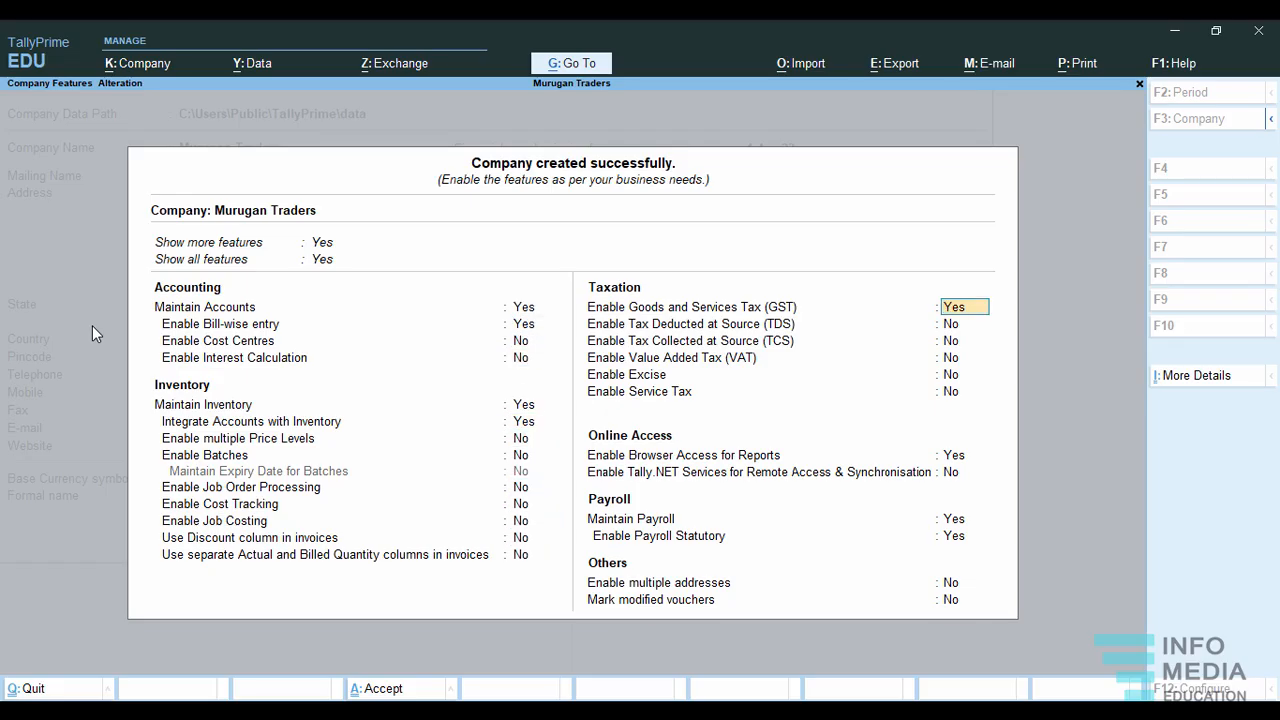
key(Return)
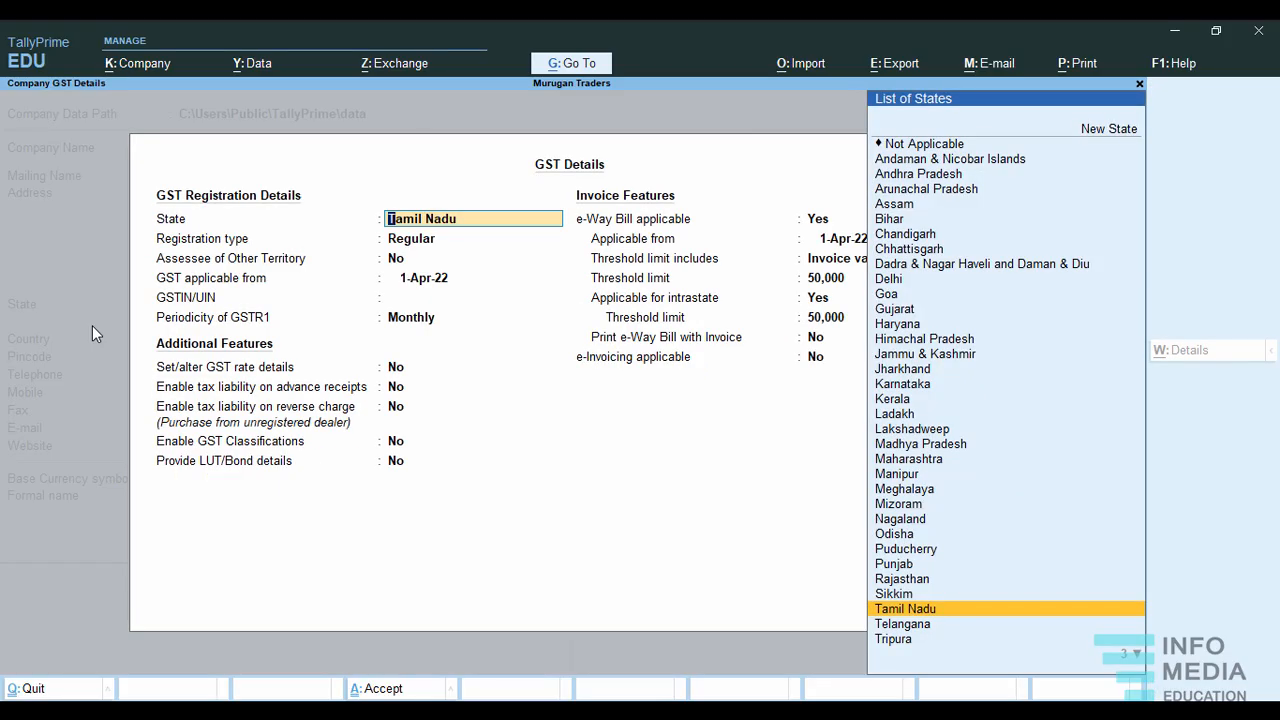
Accept the GST details with state Tamil Nadu, Regular registration, and e-Way Bill applicable from 1-Apr-22 on invoice value with 50,000 thresholds.
key(Return)
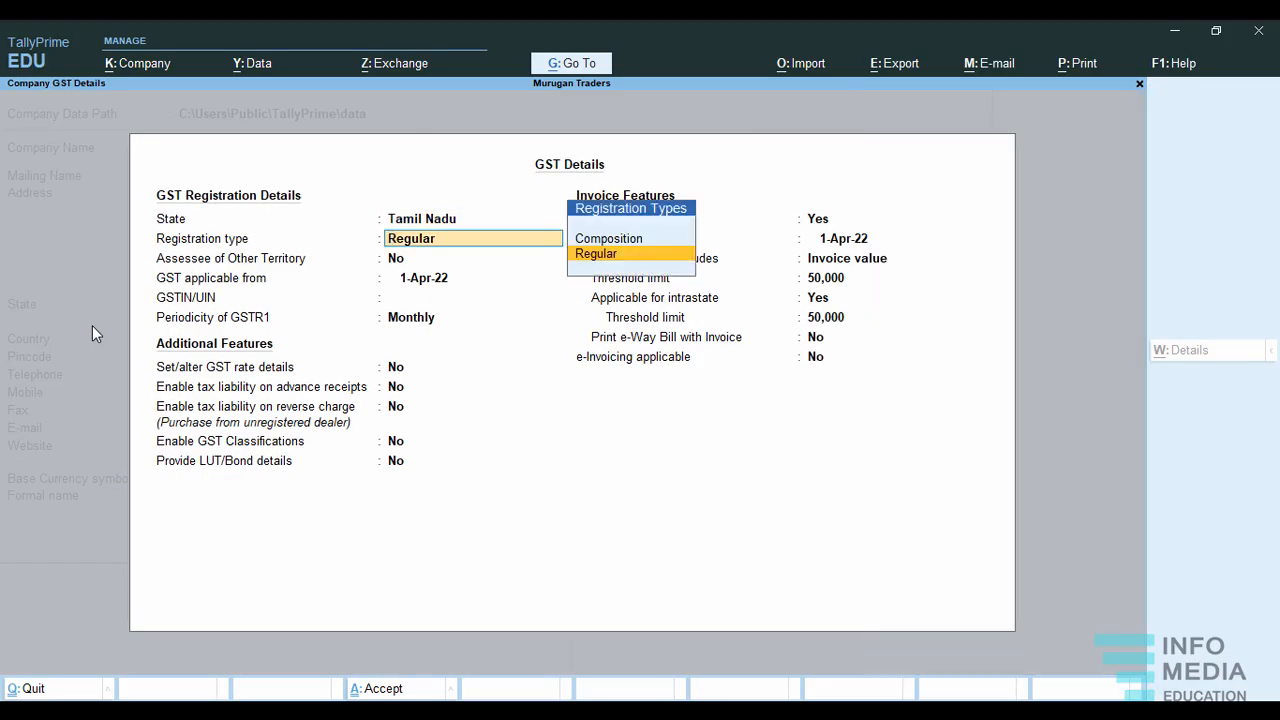
key(Return)
key(Return)
key(Return)
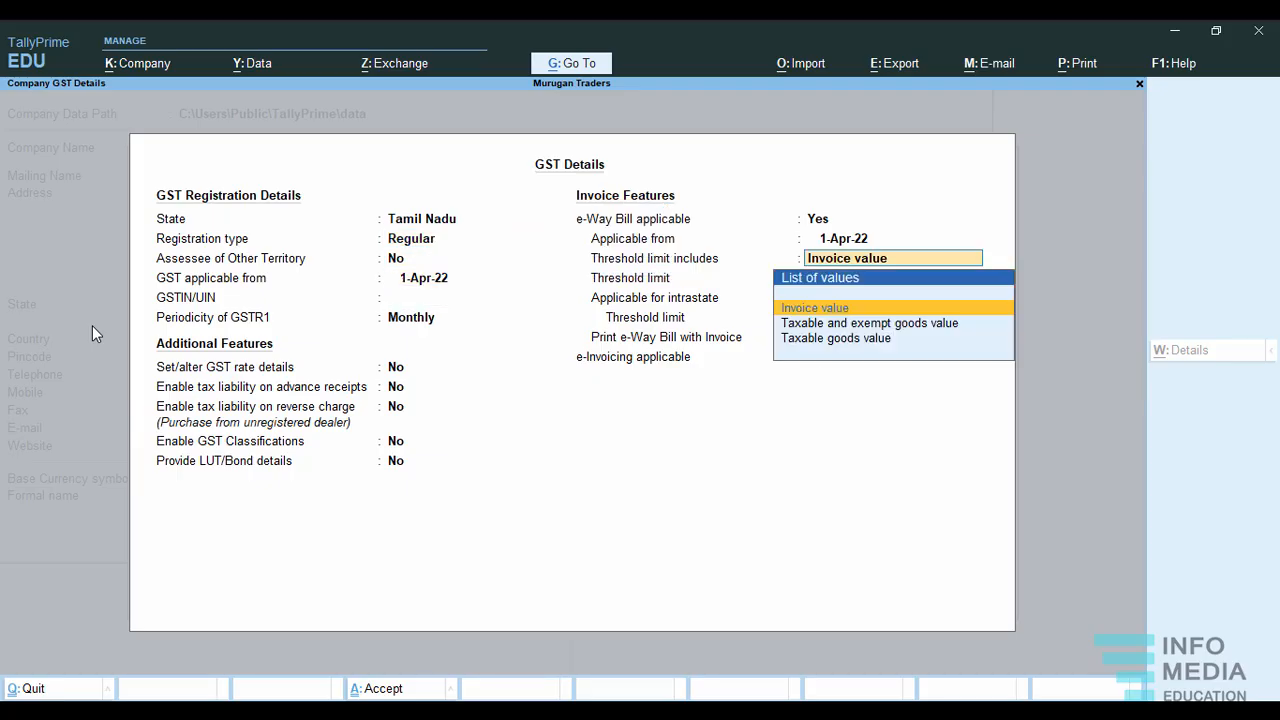
key(Return)
key(Return)
key(Return)
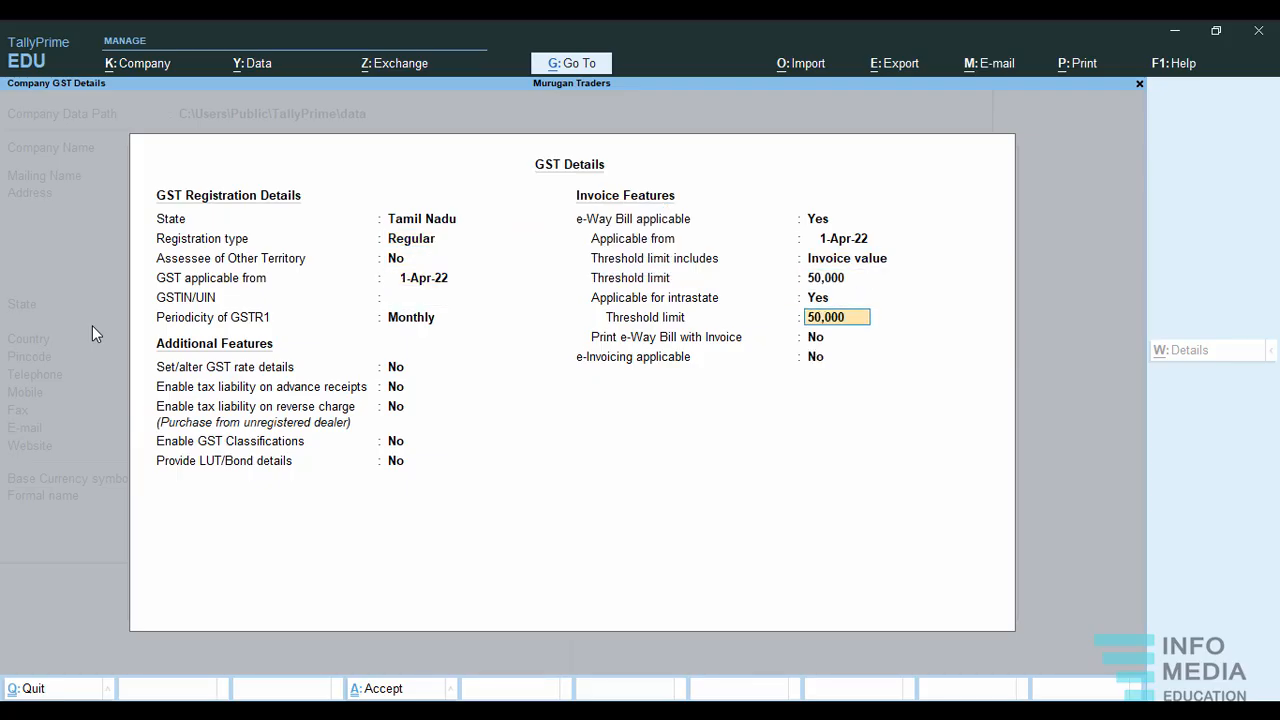
key(Return)
key(Return)
key(Return)
key(Return)
key(Return)
key(Return)
key(Return)
key(Return)
key(Return)
key(Return)
key(Return)
key(Return)
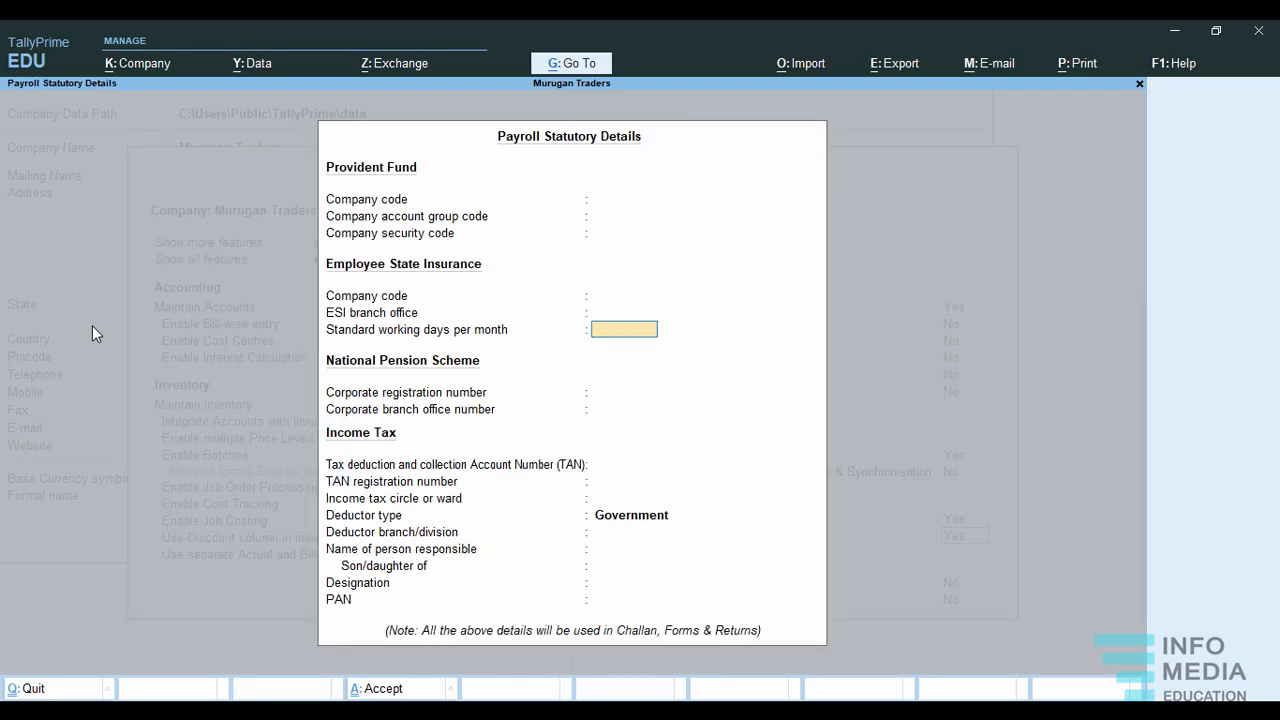
Keep payroll and payroll statutory enabled, leaving the payroll statutory details blank with deductor type Government.
key(Return)
key(Return)
key(Return)
key(Return)
key(Return)
key(Return)
key(Return)
key(Return)
key(Return)
key(Return)
key(Return)
key(Return)
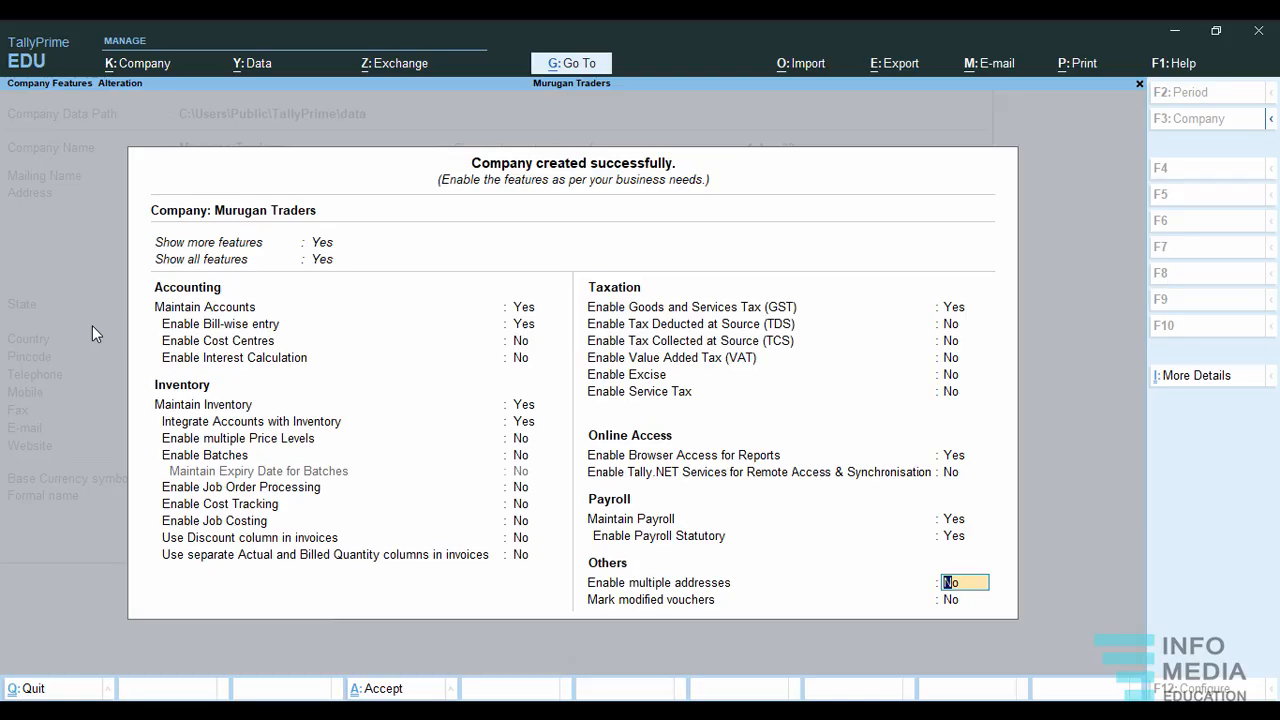
Leave multiple addresses and marking of modified vouchers off, and save the company features.
key(Return)
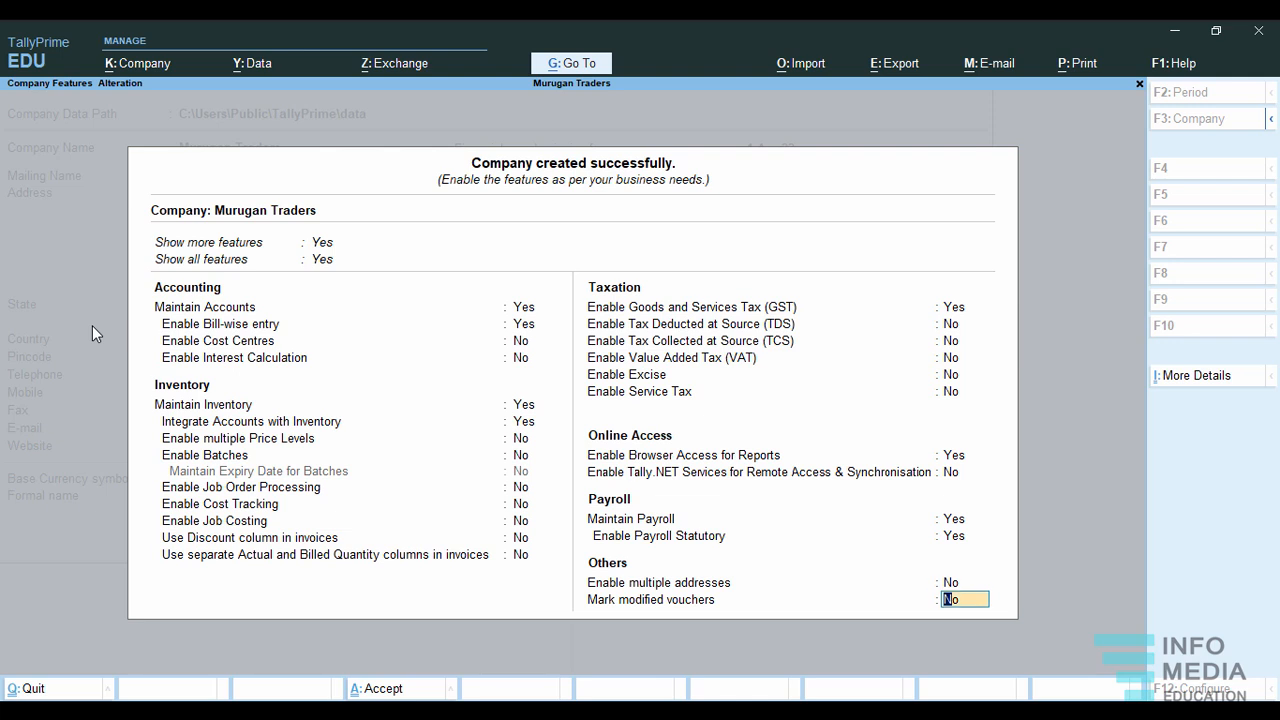
key(Return)
key(Return)
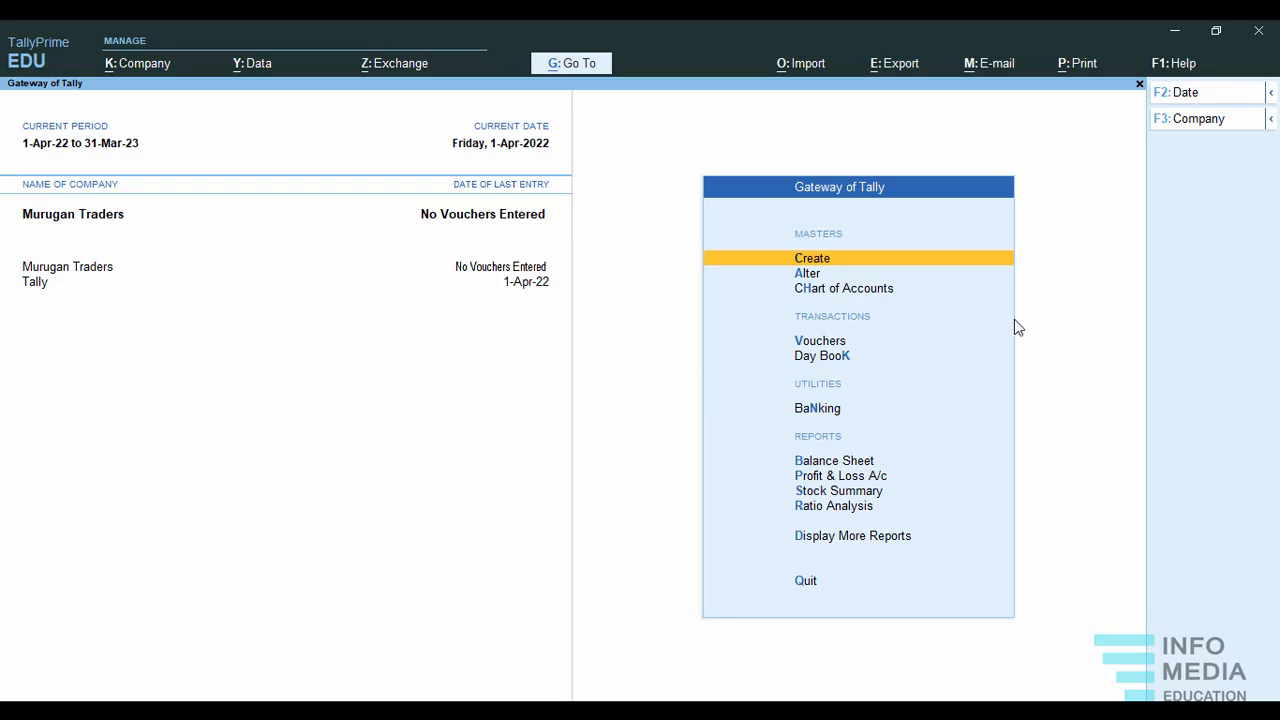
View the Payment and Contra voucher entry screens and return to the Gateway of Tally without entering a voucher.
click(836, 343)
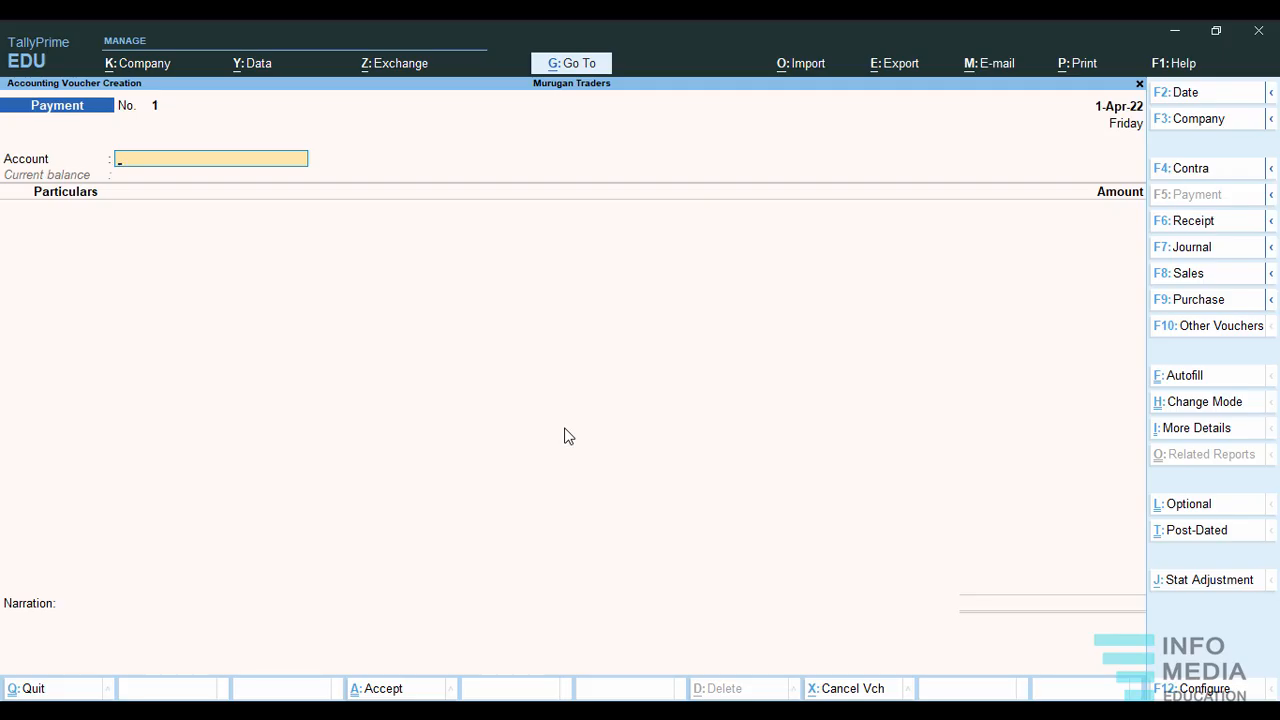
click(1185, 172)
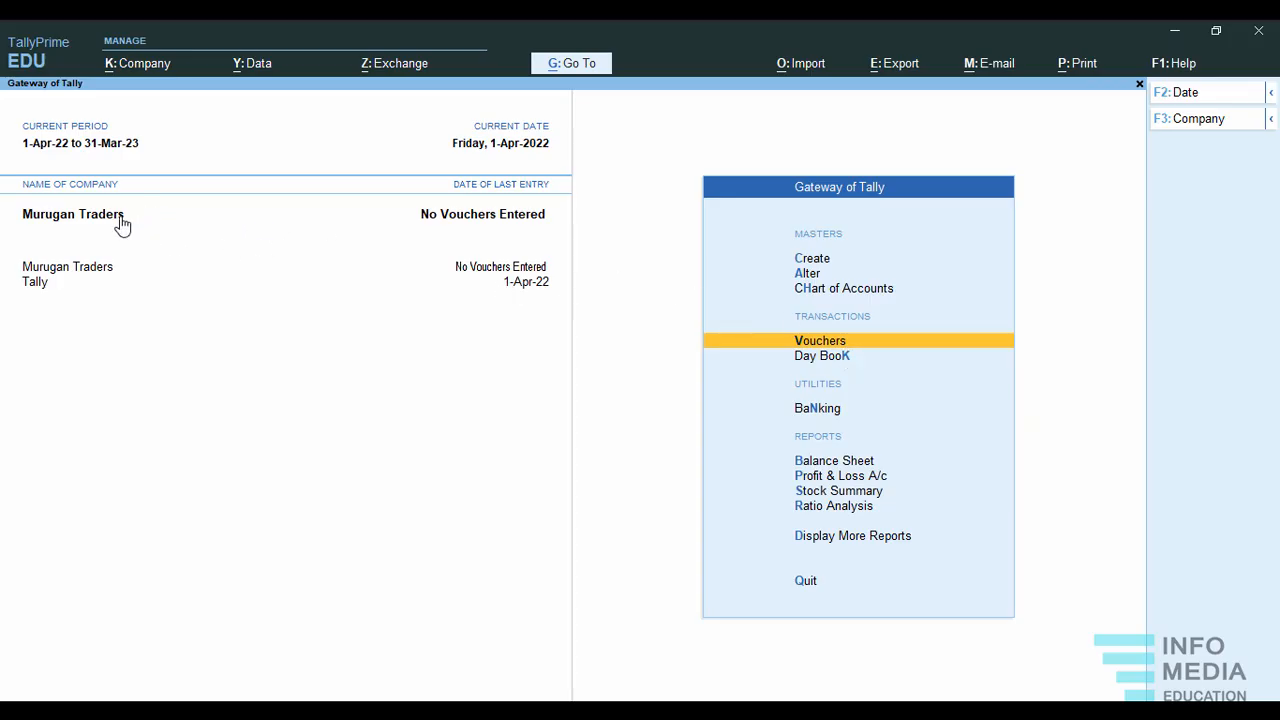
click(840, 345)
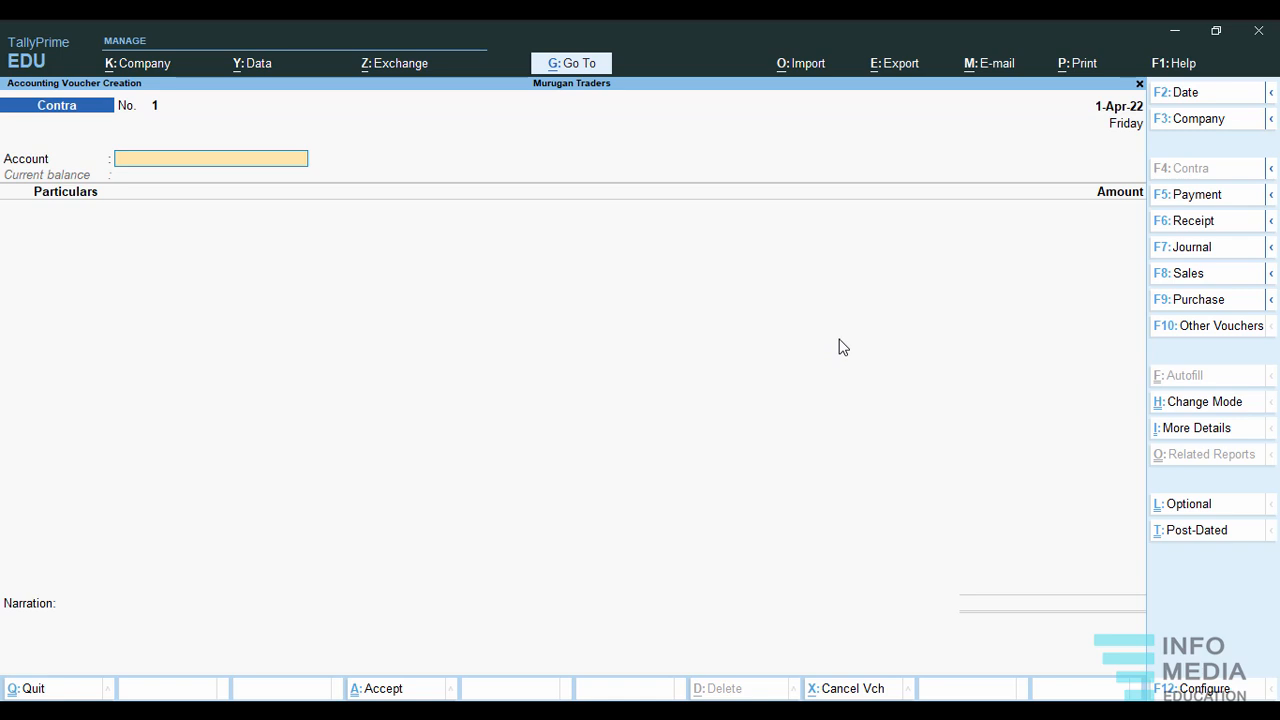
key(Escape)
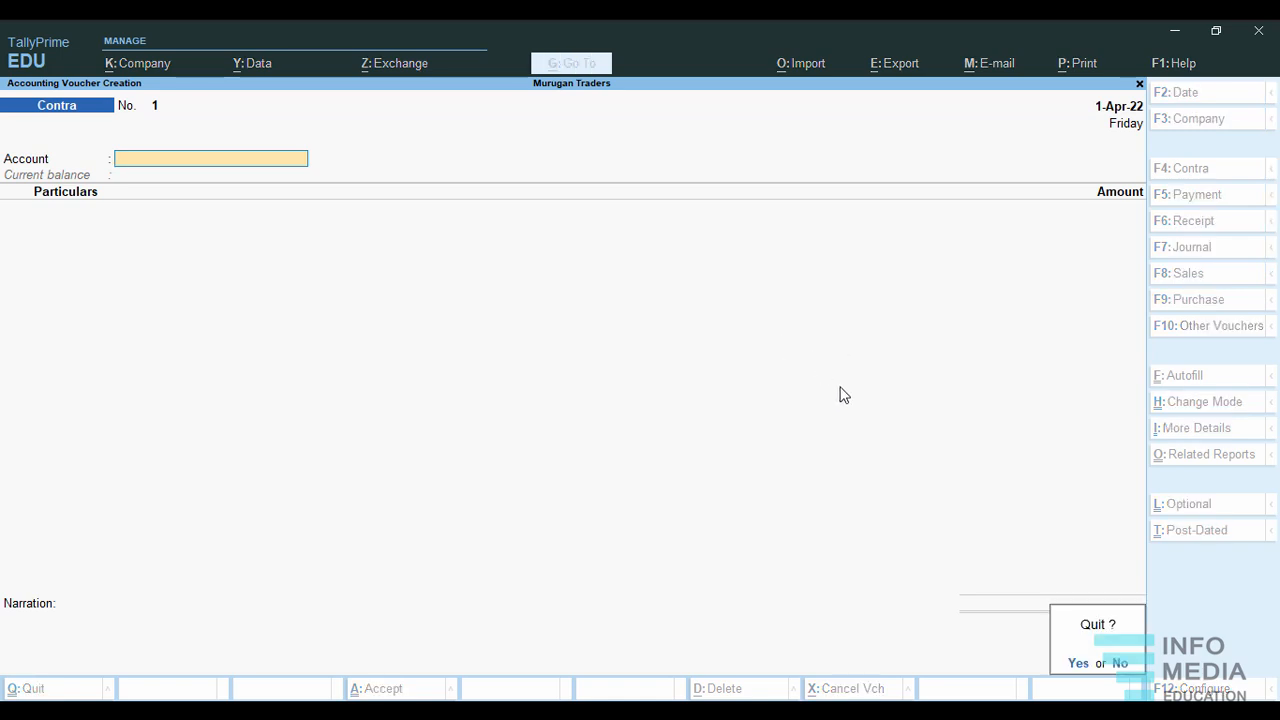
key(y)
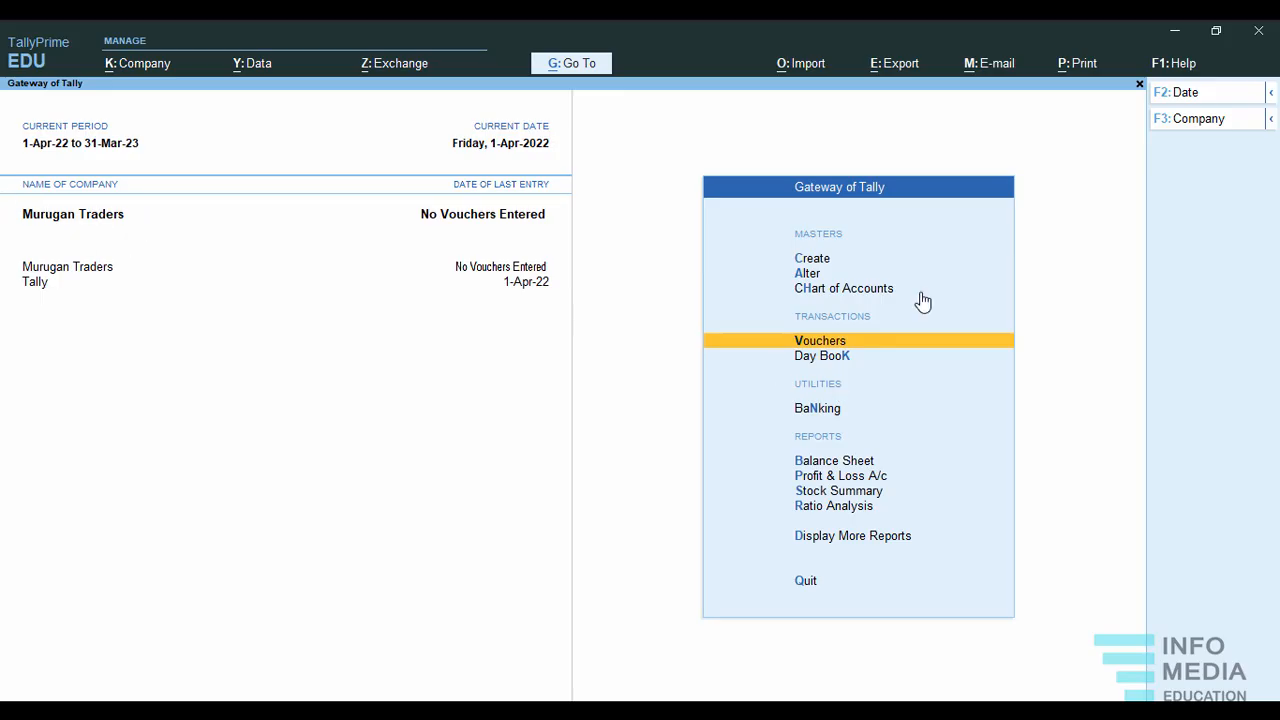
Create a ledger named Cash Accounts under the Cash-in-Hand group.
click(805, 261)
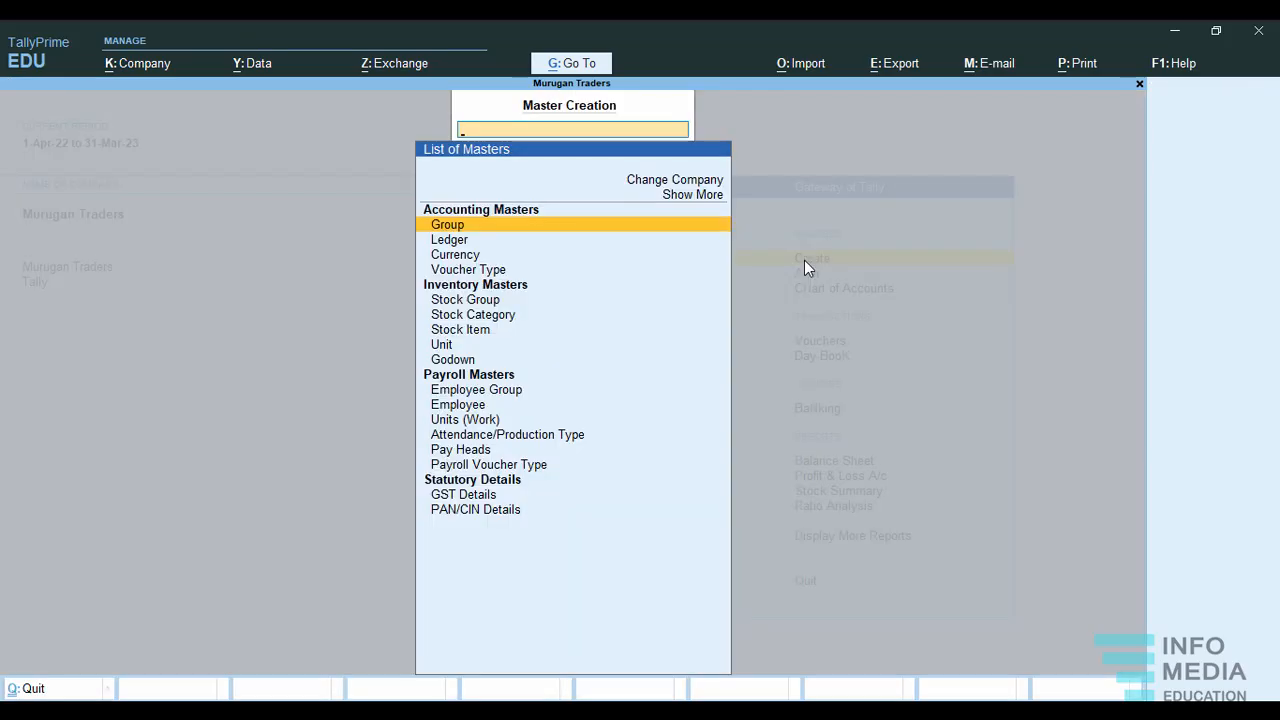
click(450, 241)
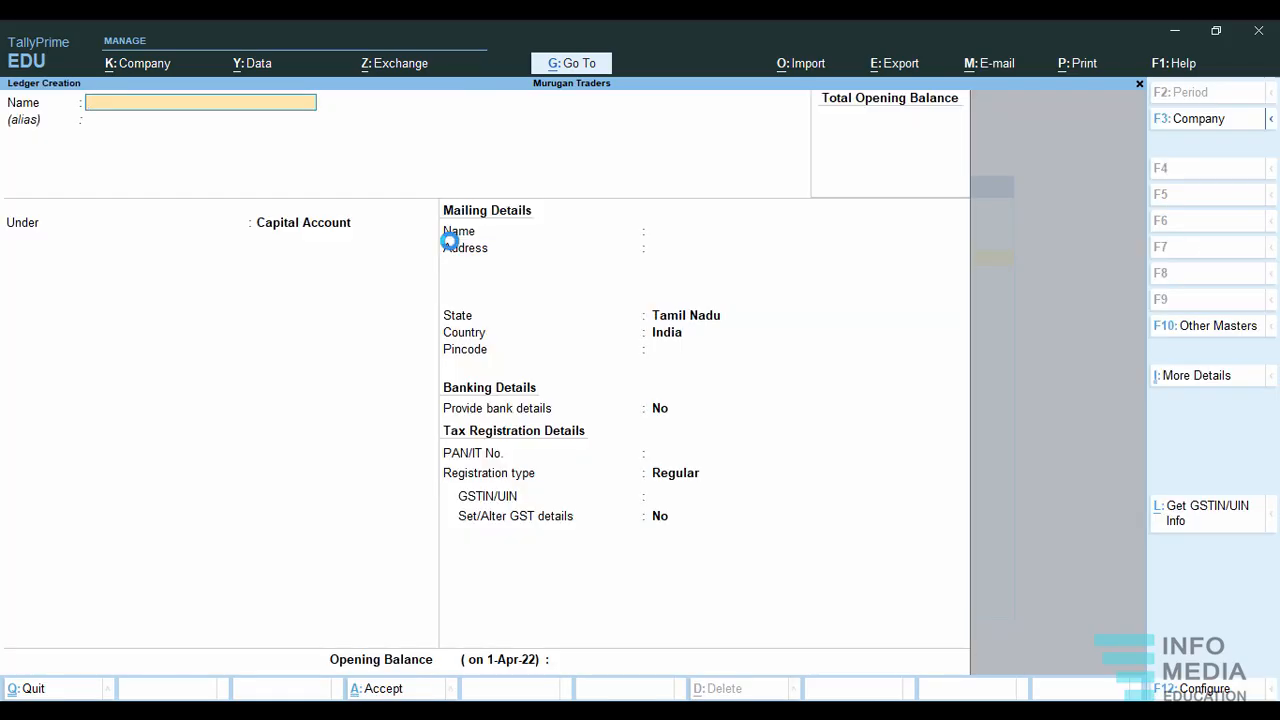
text(Cas)
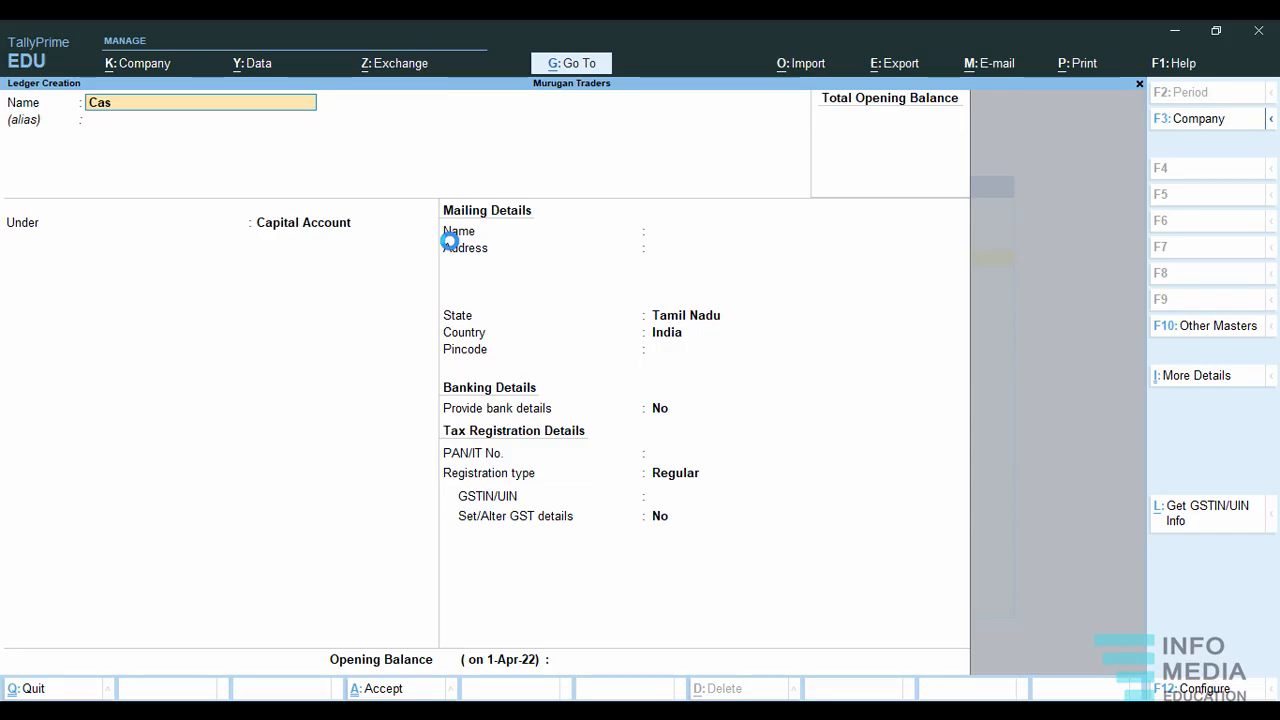
text(h accounts)
key(Return)
key(Return)
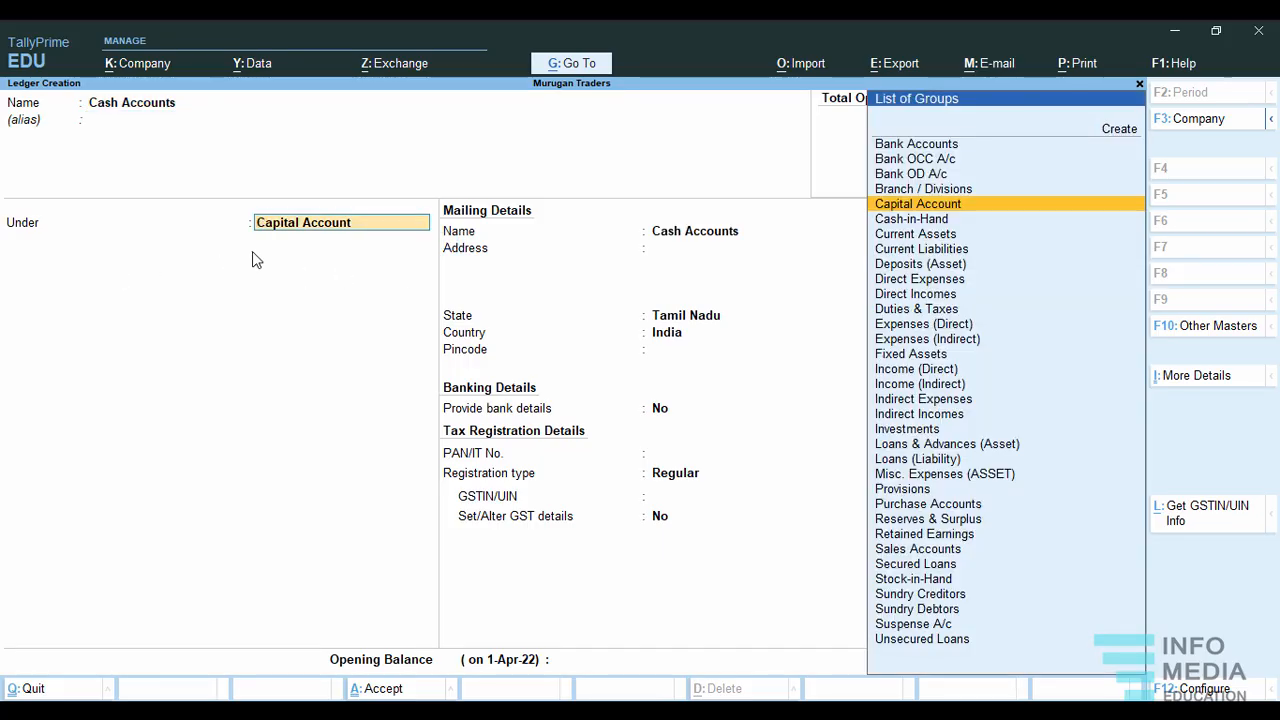
click(903, 226)
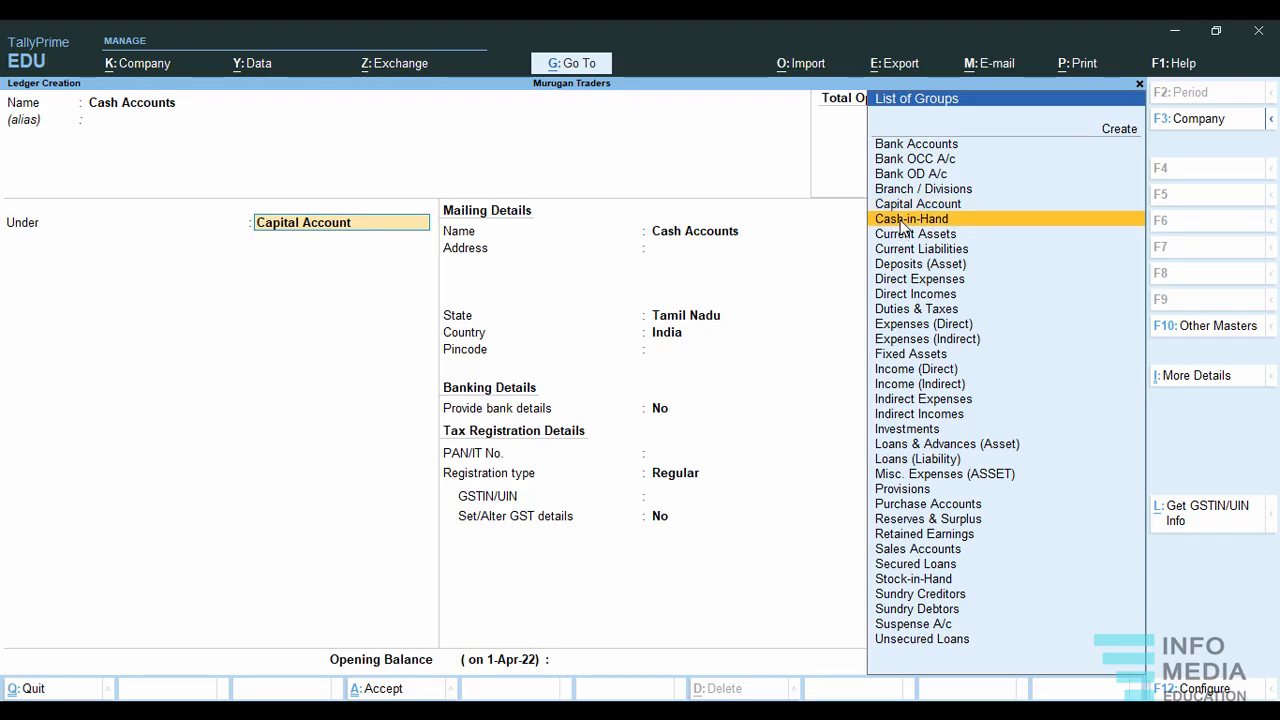
click(903, 226)
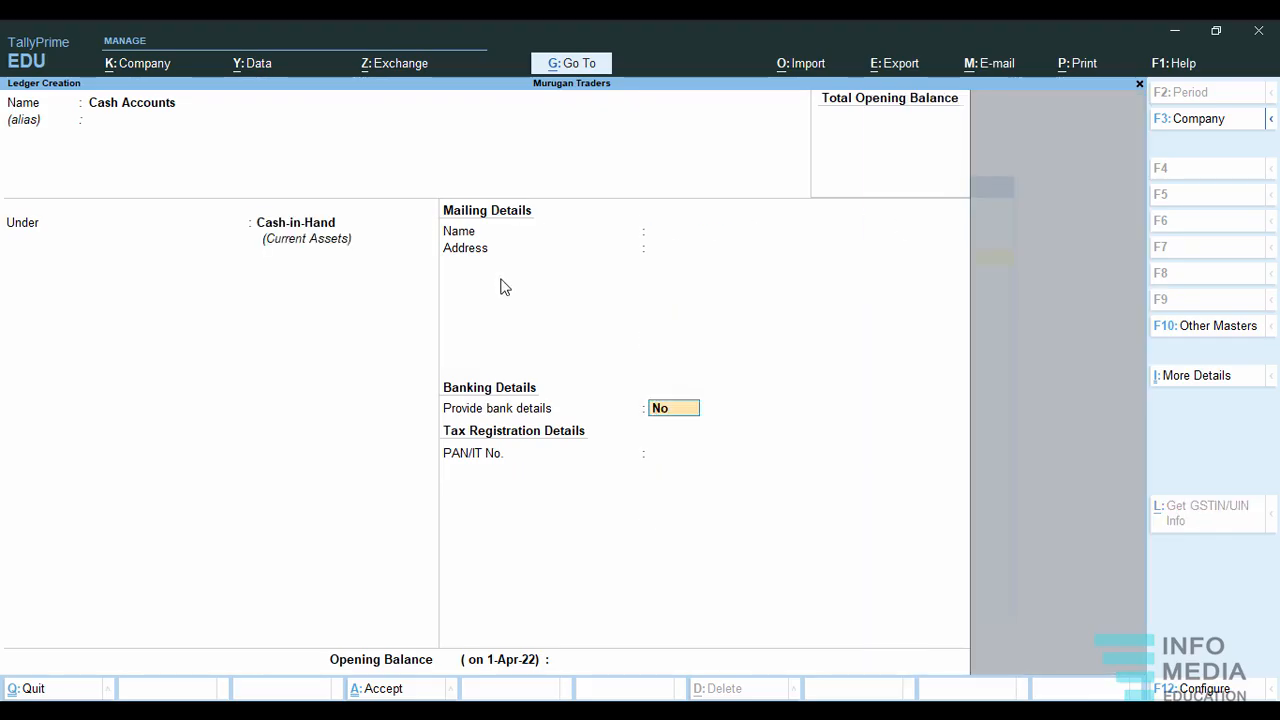
Leave bank details at No, set the opening balance to 1,00,000 Dr, and save the cash ledger.
key(Return)
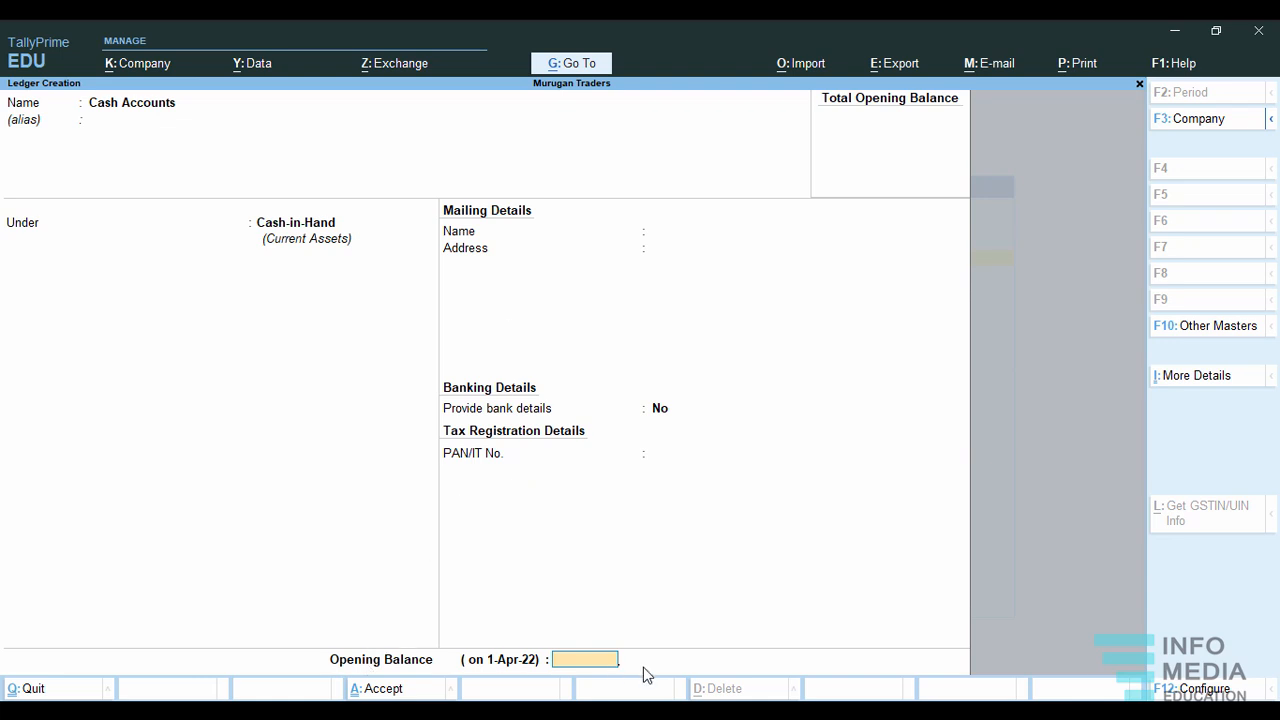
text(100000)
key(Return)
key(Return)
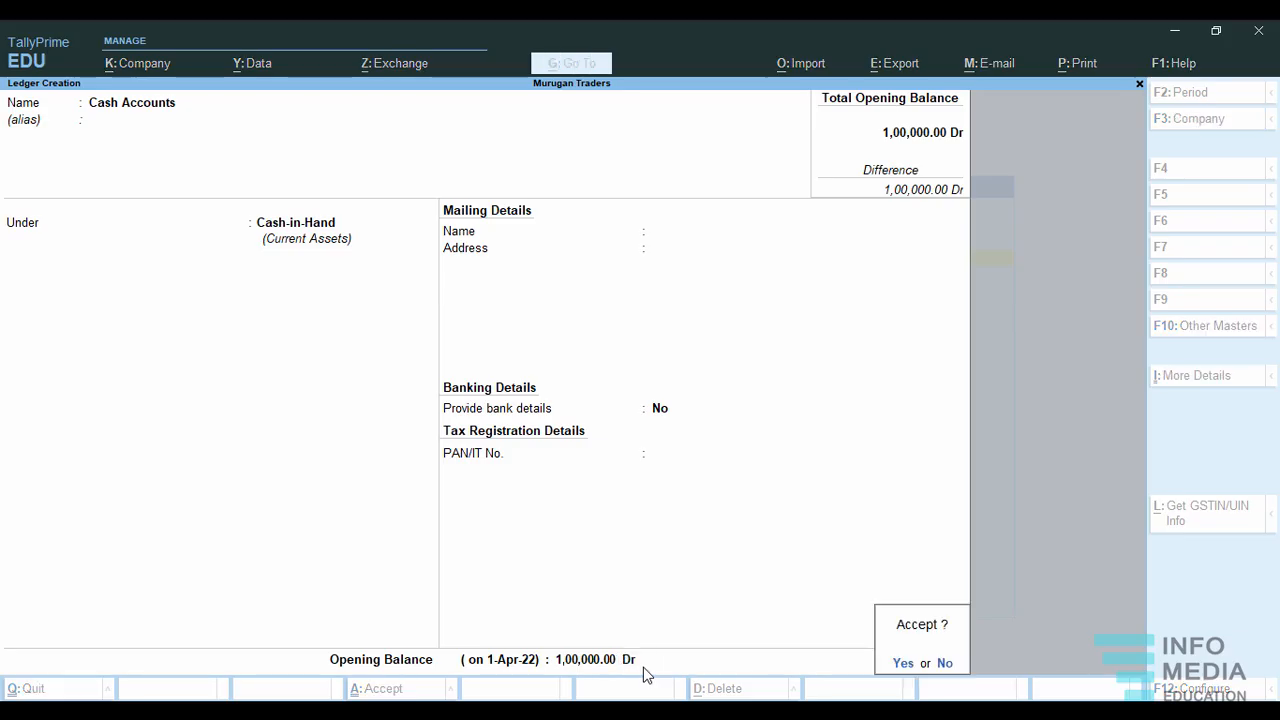
key(Return)
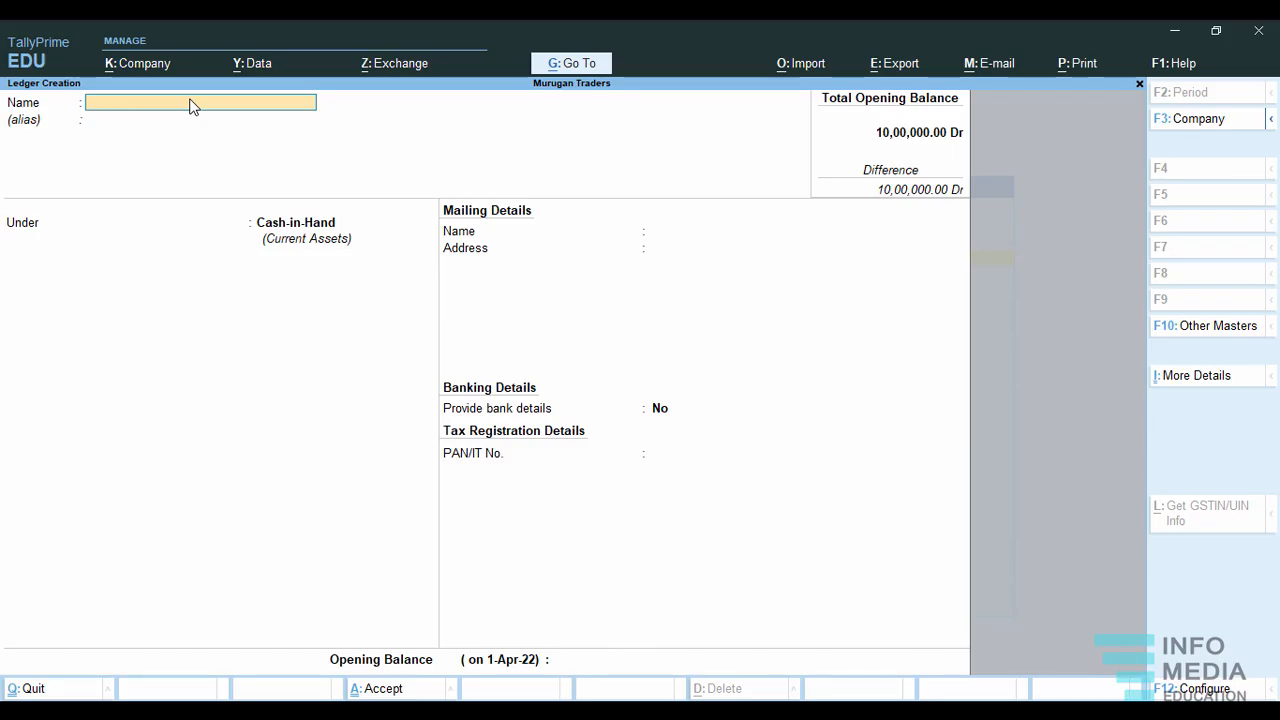
Start a new ledger named State Bank under the Bank Accounts group.
text(State bank)
key(Return)
key(Return)
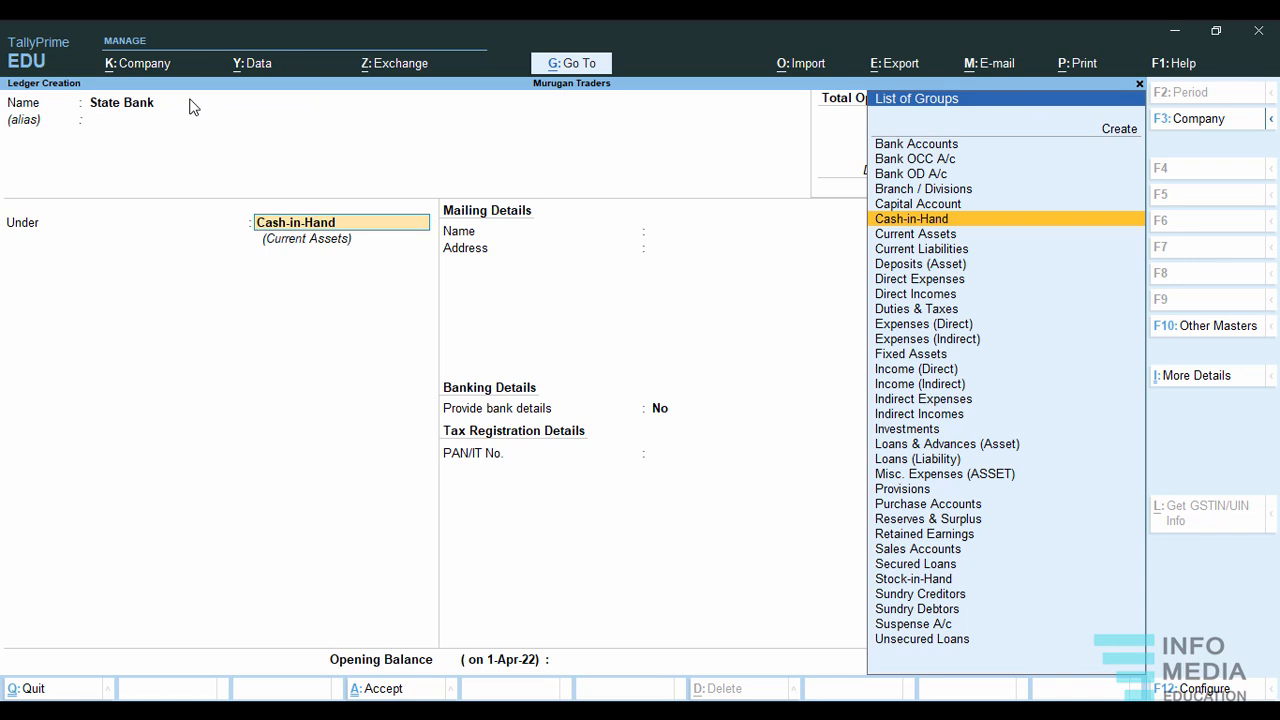
click(926, 146)
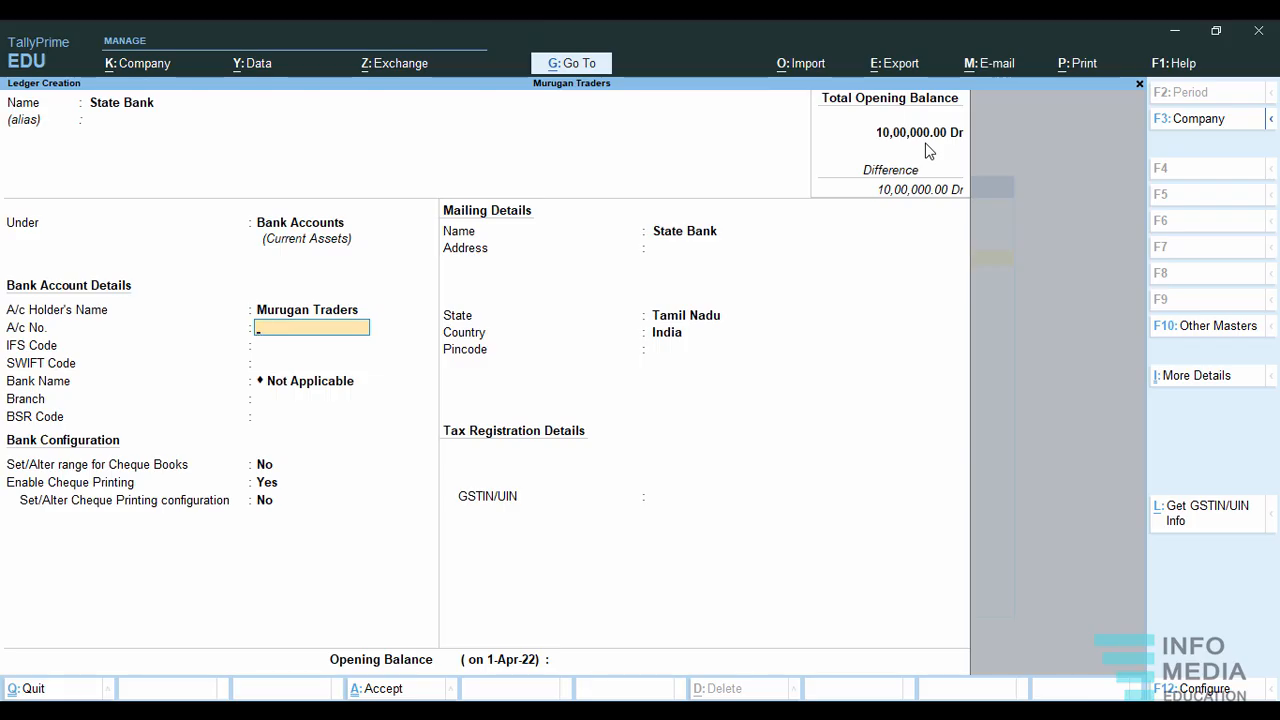
Enter the bank account number and the branch Thanjavur, leaving the IFS, SWIFT and BSR codes blank.
key(Return)
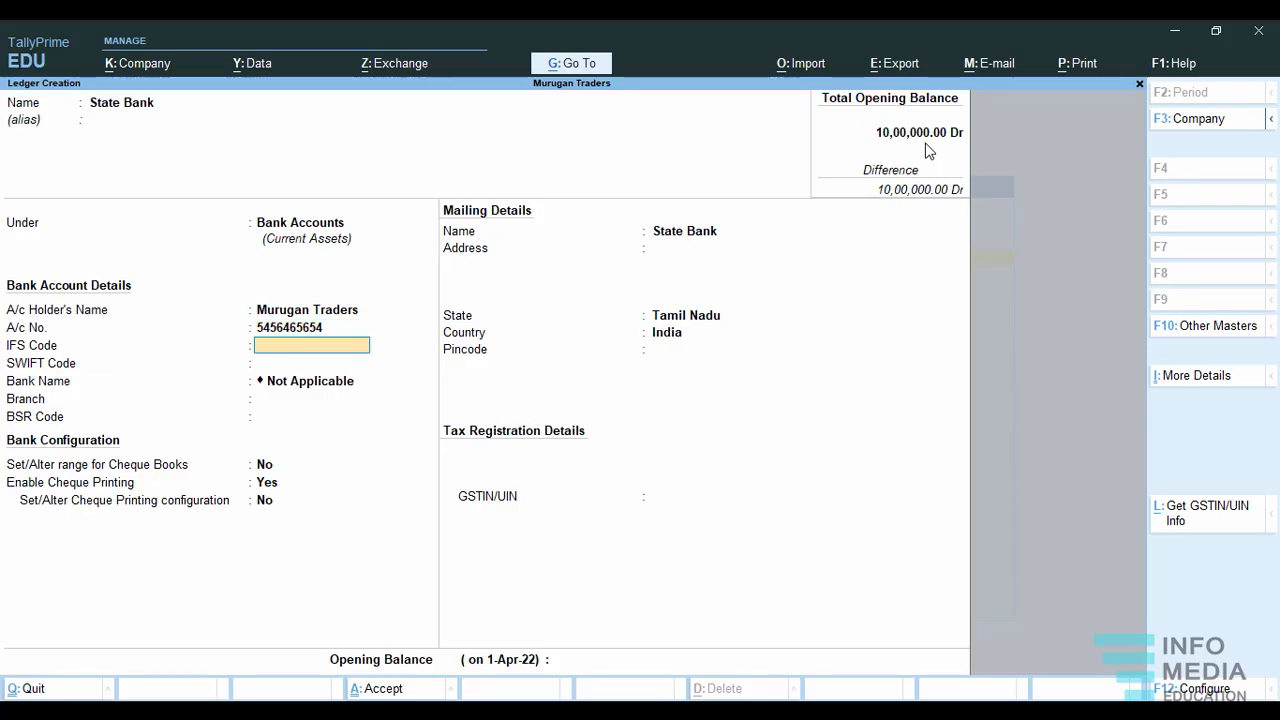
key(Return)
key(Return)
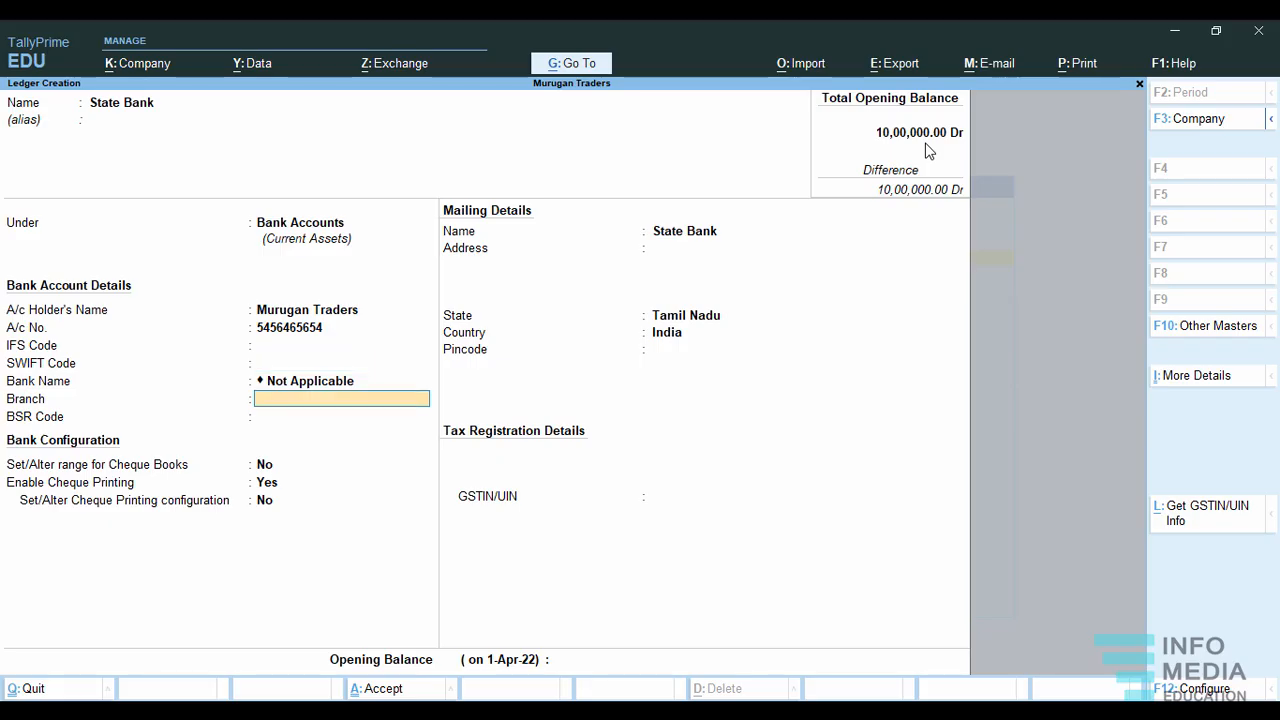
text(Thanjavur)
key(Return)
key(Return)
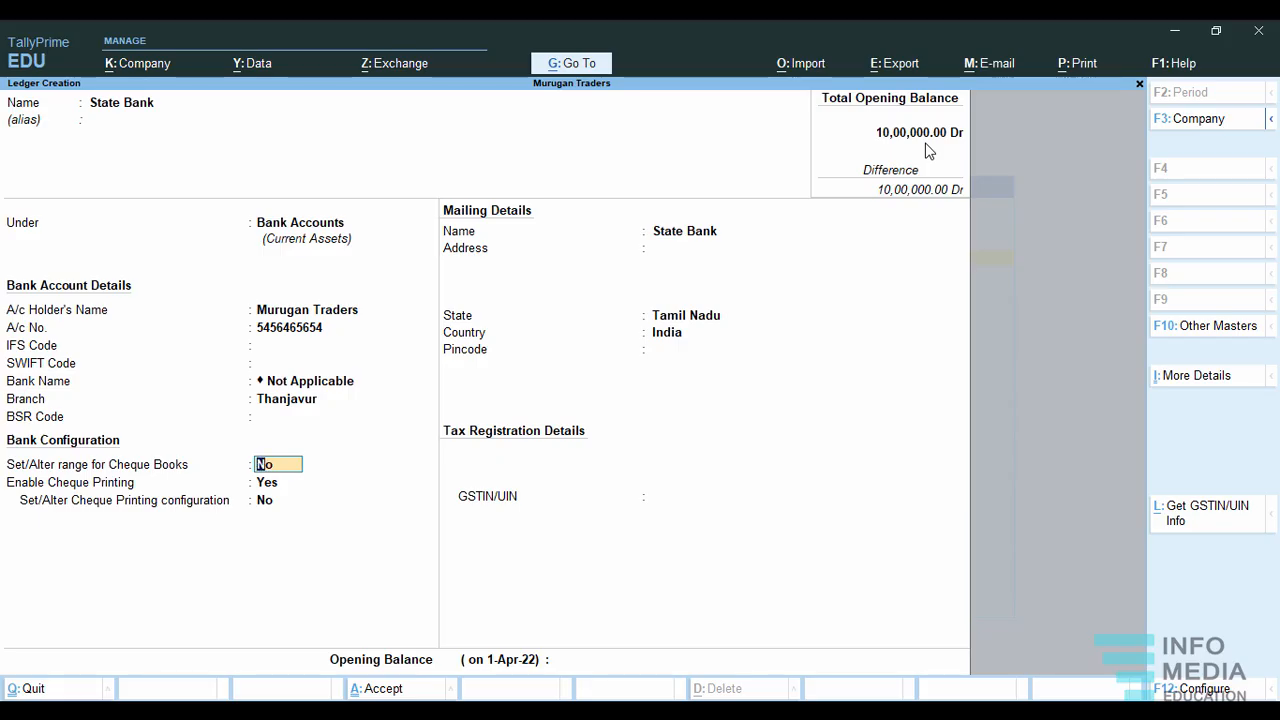
Enable cheque book ranges for State Bank and define a range from 100100 to 100500.
key(Return)
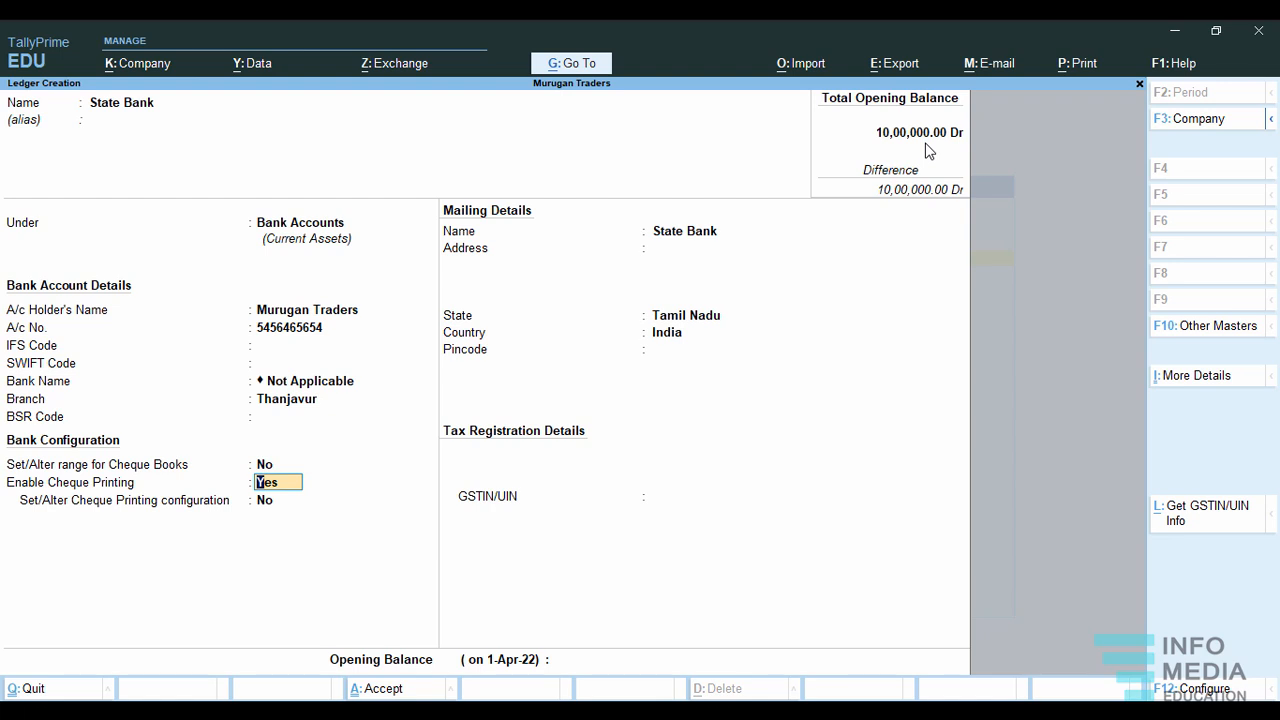
key(Up)
text(y)
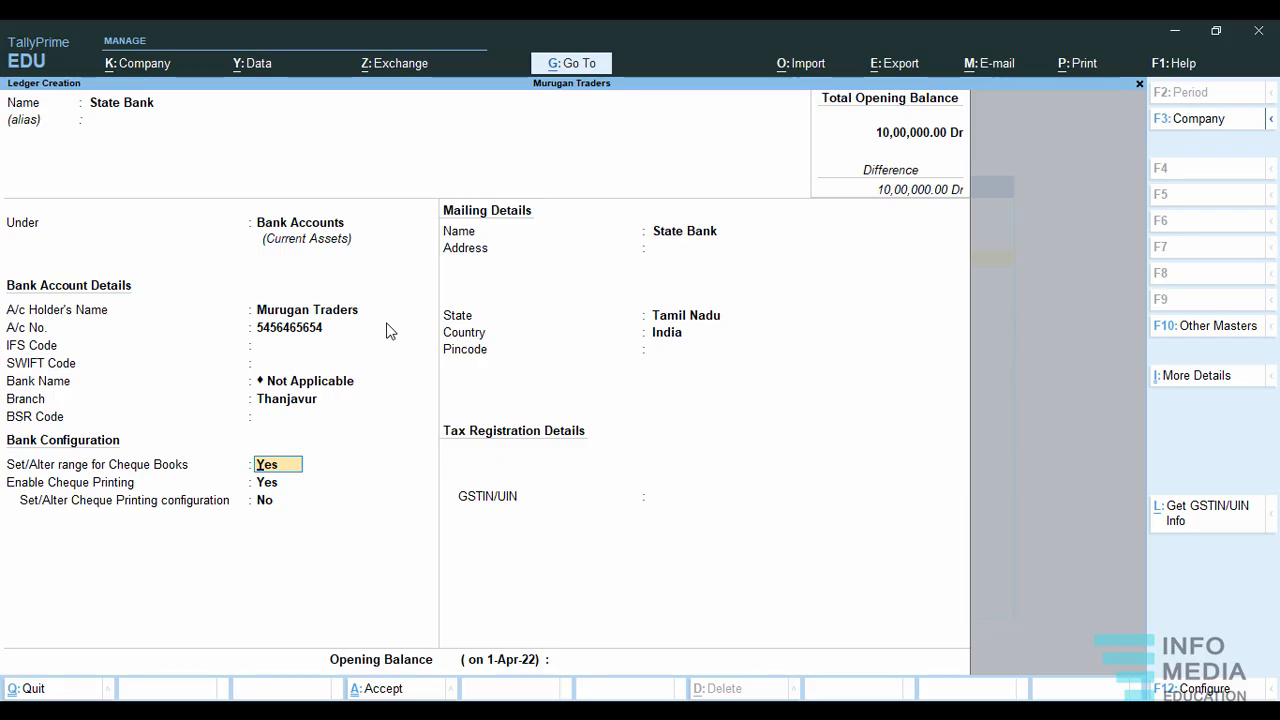
key(Return)
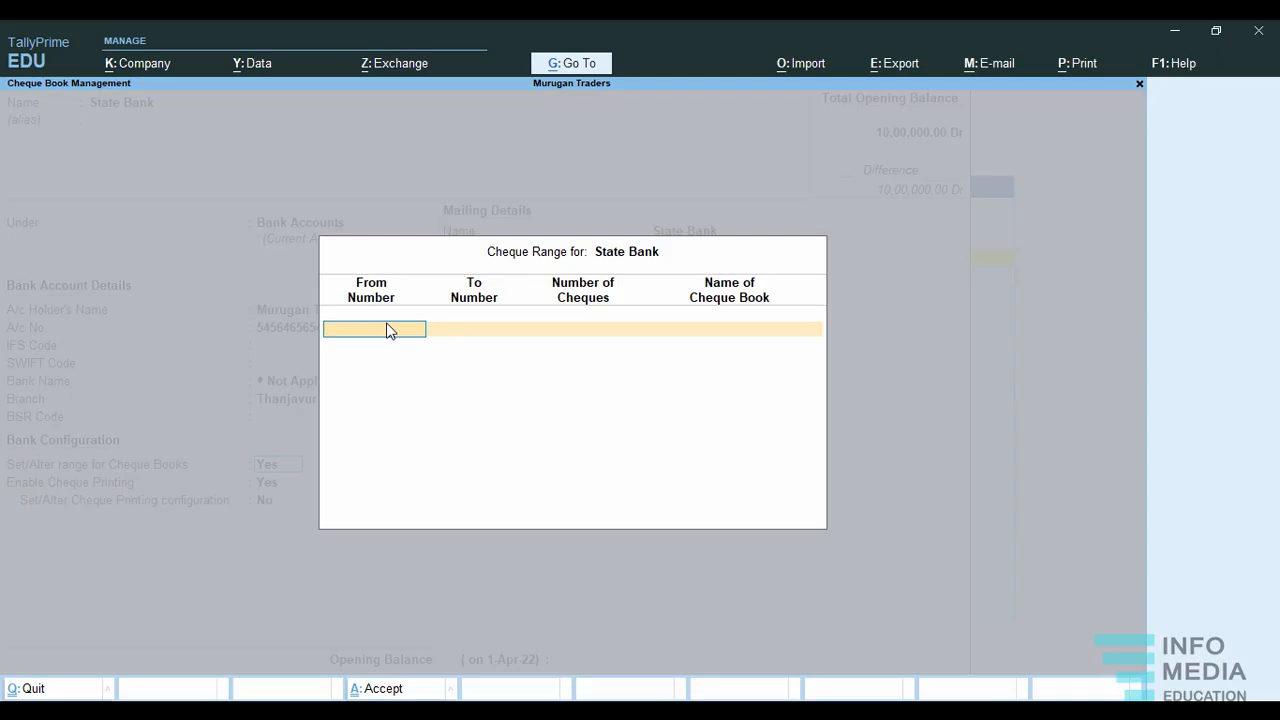
text(00100)
key(Return)
text(100)
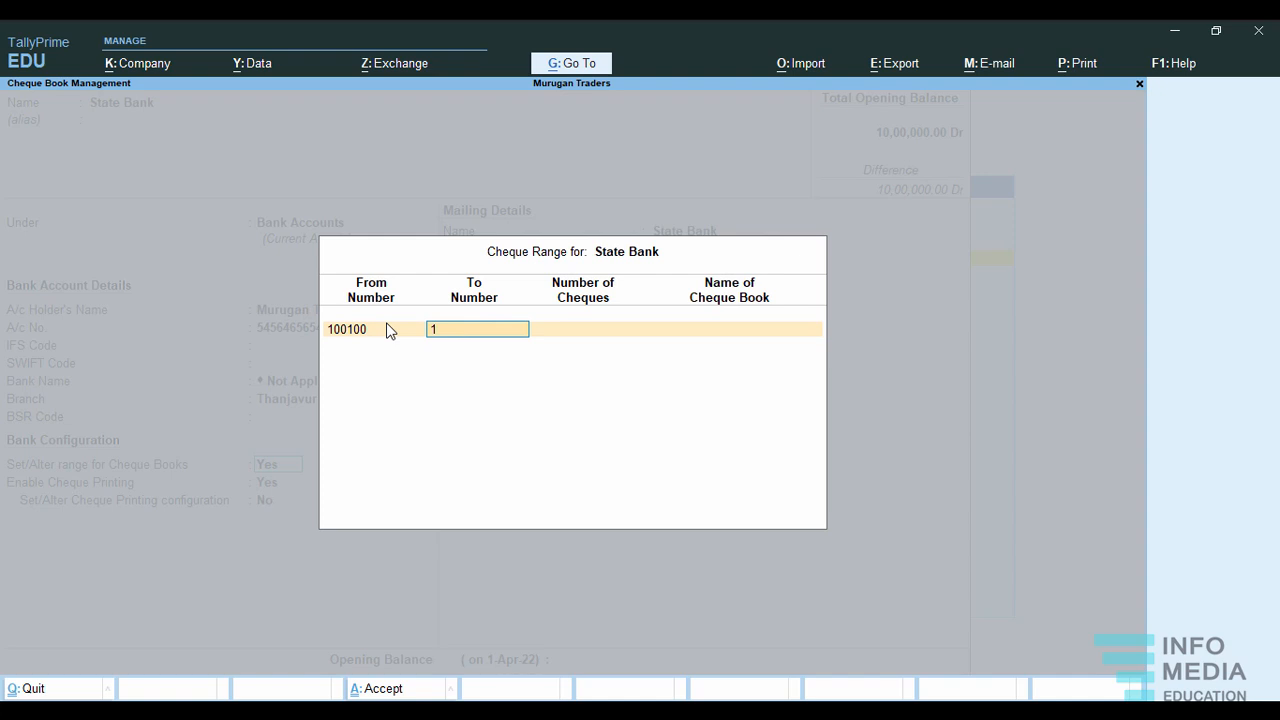
text(500)
key(Return)
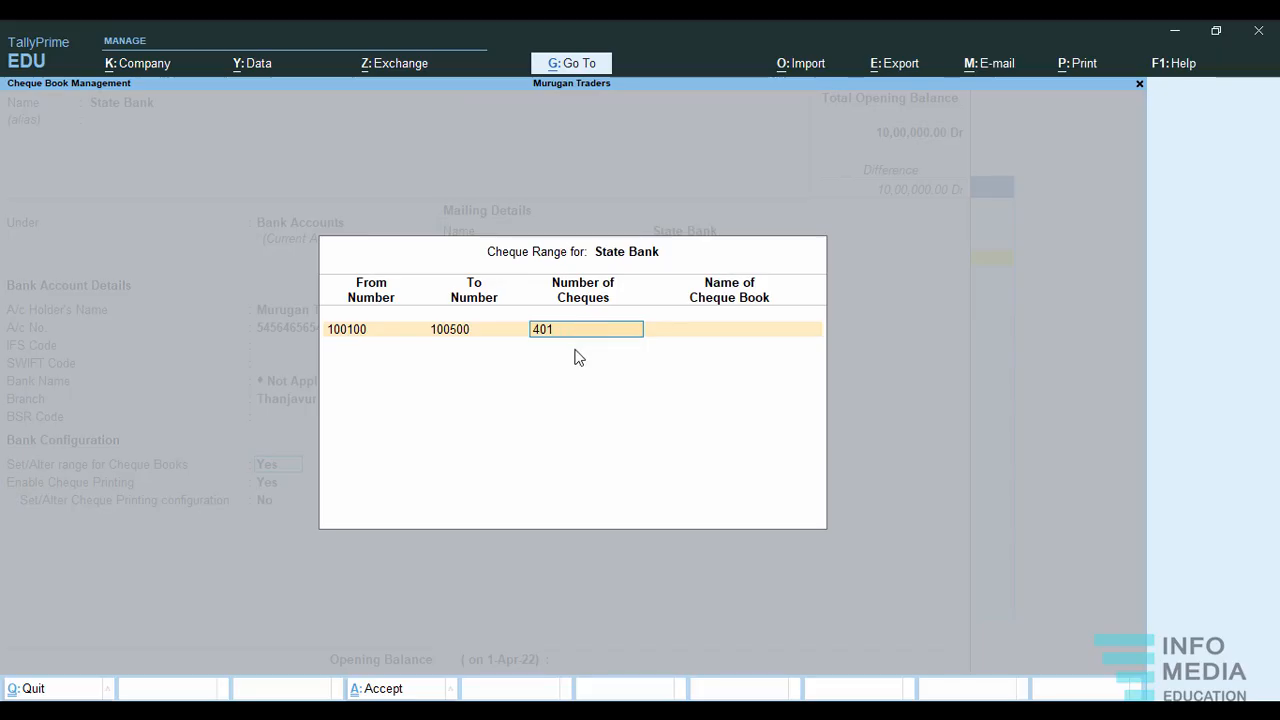
key(Return)
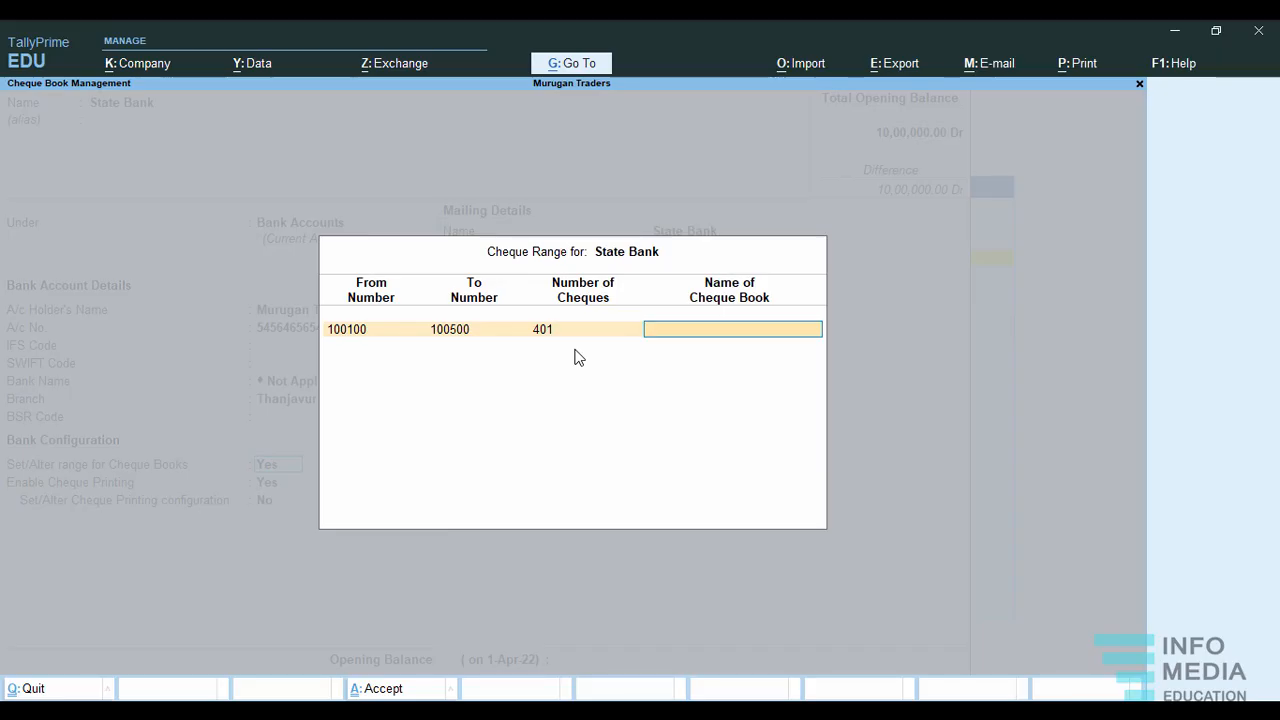
Name the cheque book, accept the range, and keep cheque printing enabled with its configuration set to No.
text(Dsds)
key(BackSpace)
key(BackSpace)
key(BackSpace)
text(Sb)
key(Return)
key(Return)
key(Return)
key(Return)
Save the State Bank ledger with pincode, GSTIN and opening balance blank, and return to the Gateway of Tally.
key(Return)
key(Return)
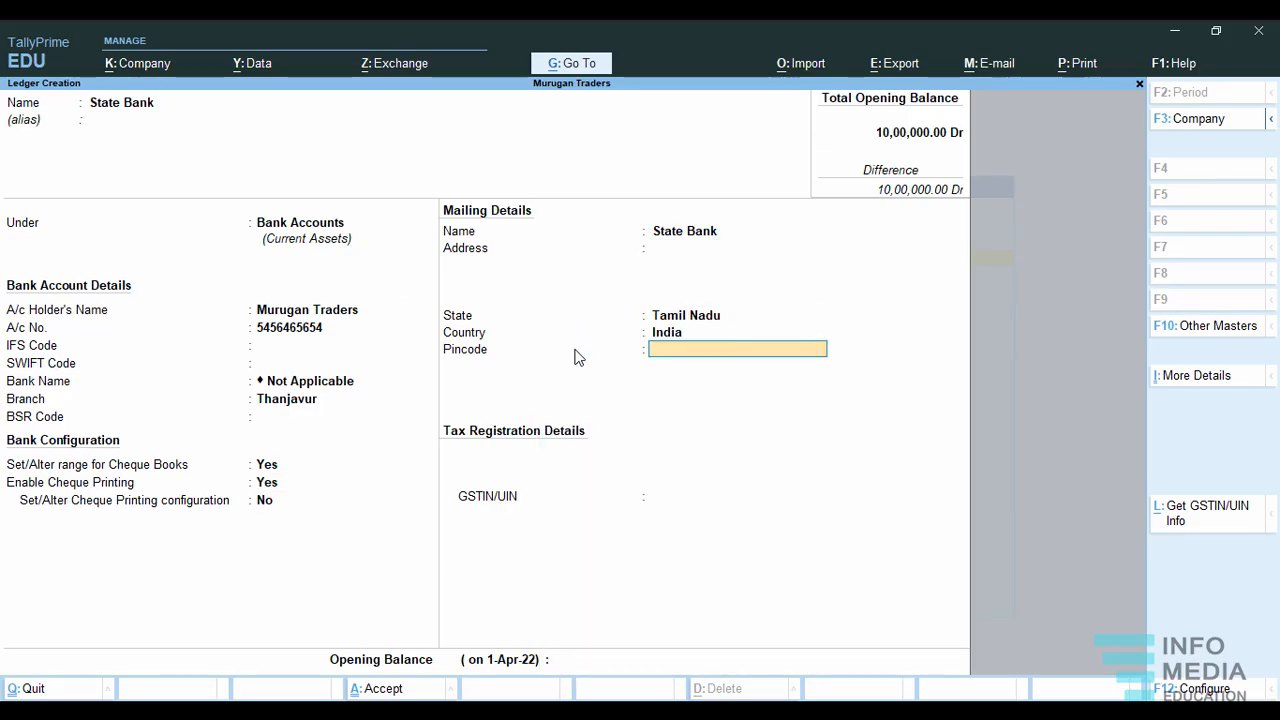
key(Return)
key(Return)
key(Return)
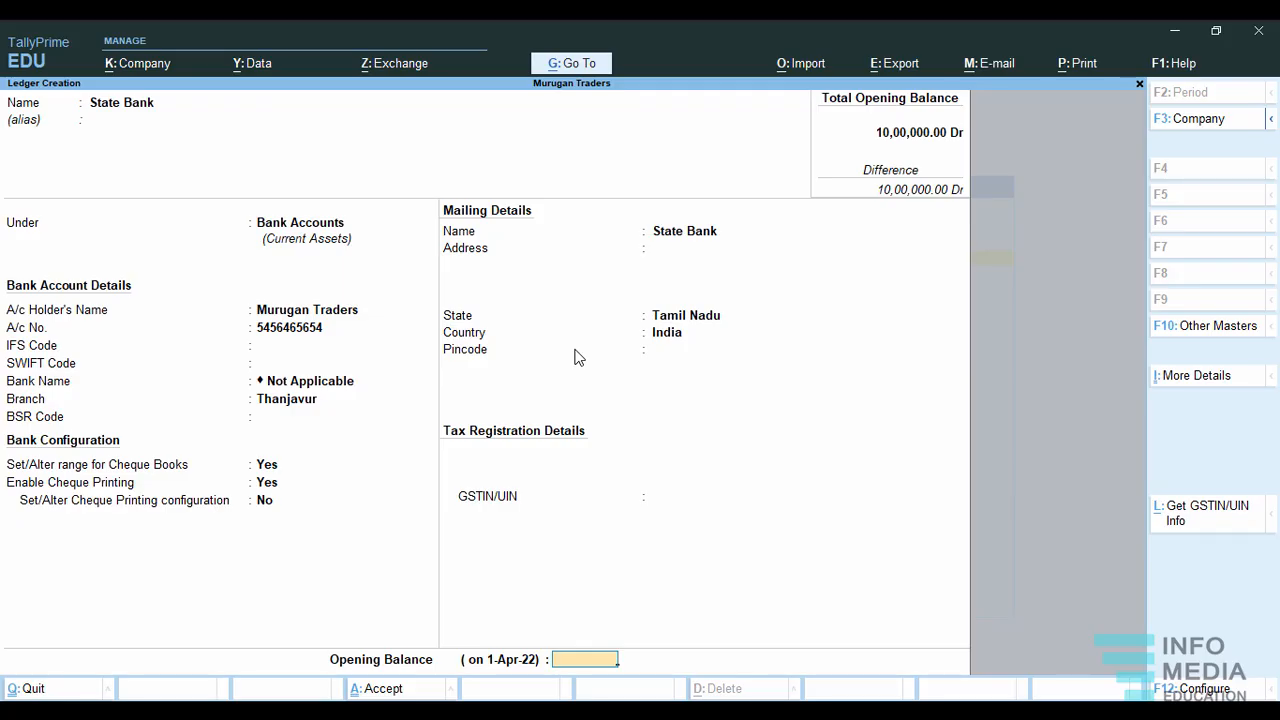
key(Return)
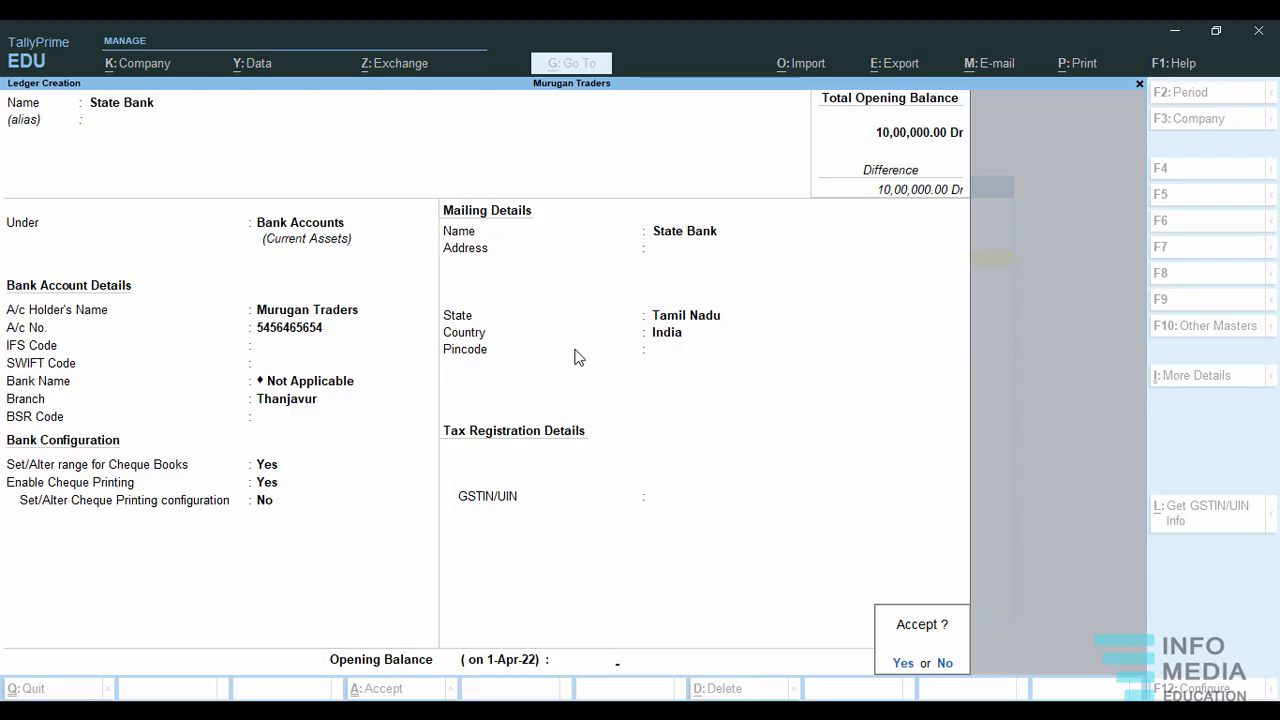
key(Return)
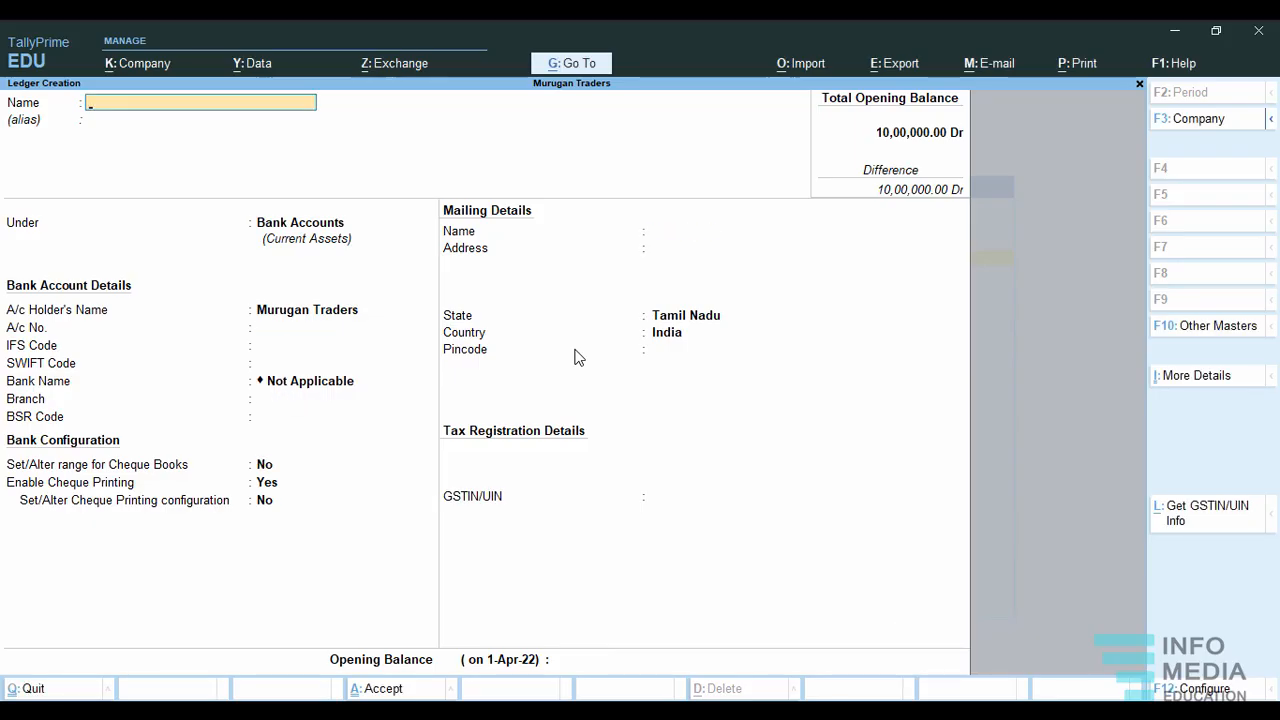
key(Escape)
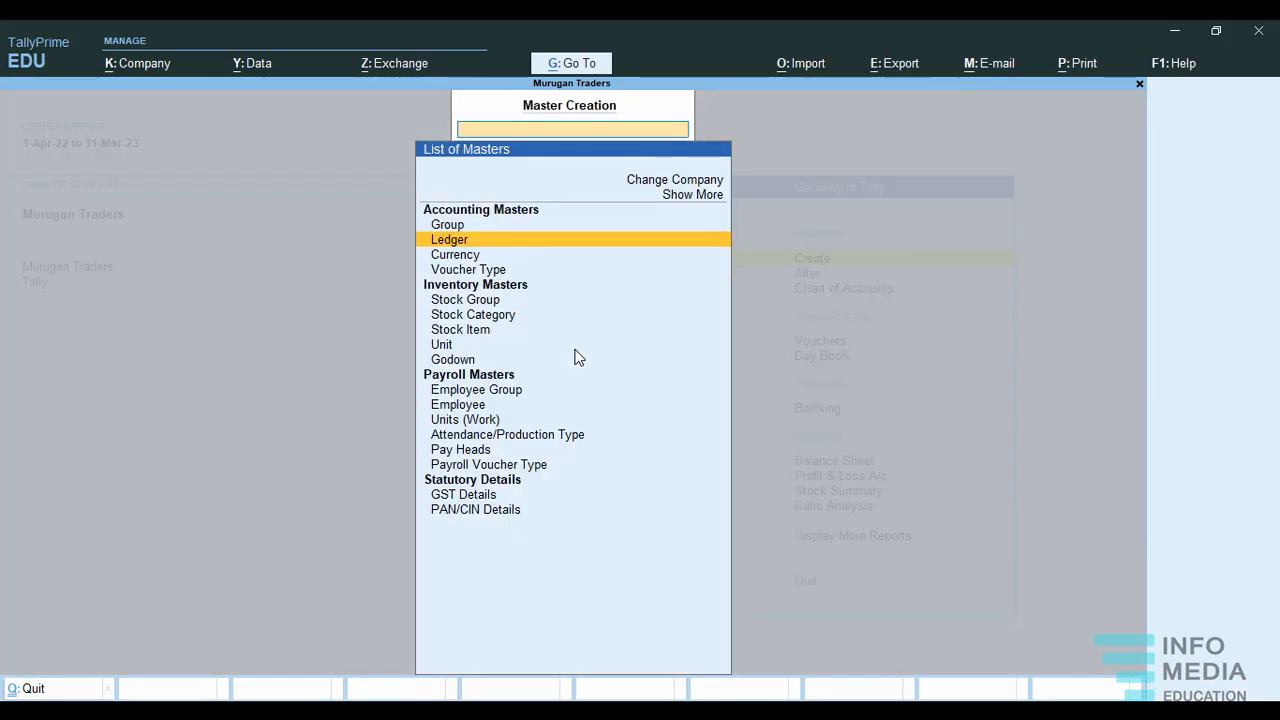
key(Escape)
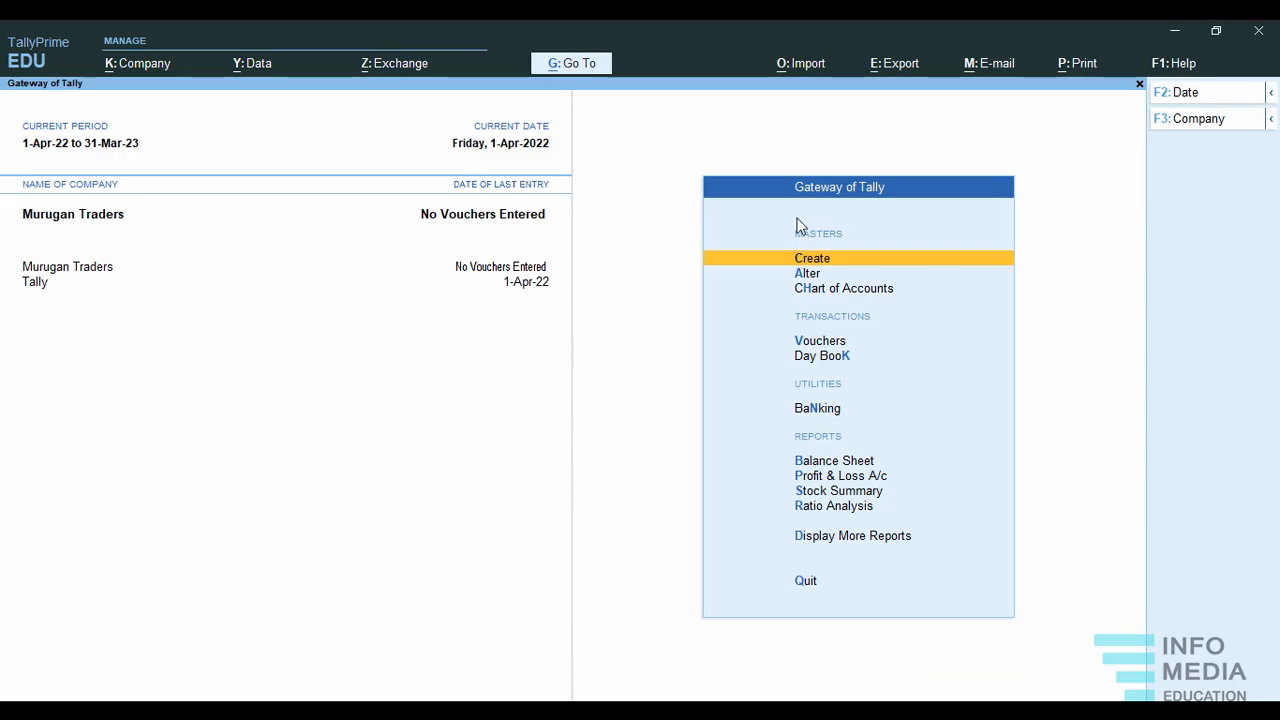
Start a Contra voucher dated 1-Apr-22 with Case Accounts as the account.
click(798, 343)
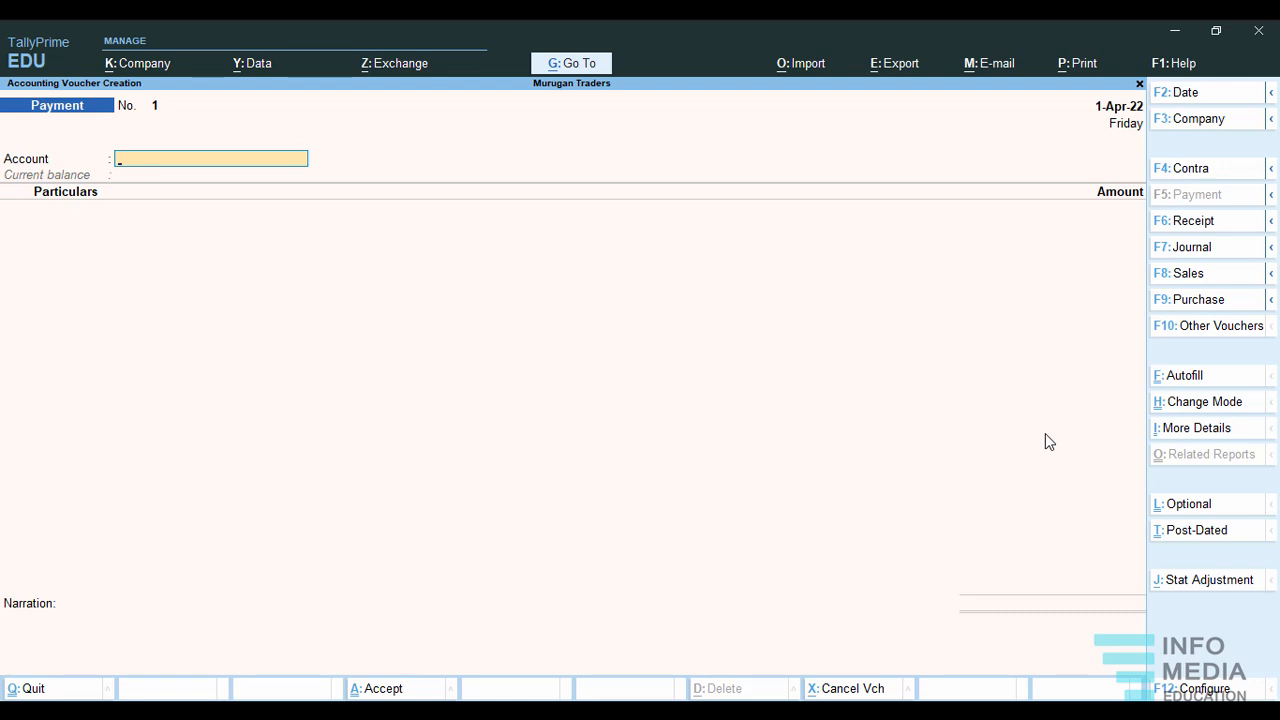
click(1201, 177)
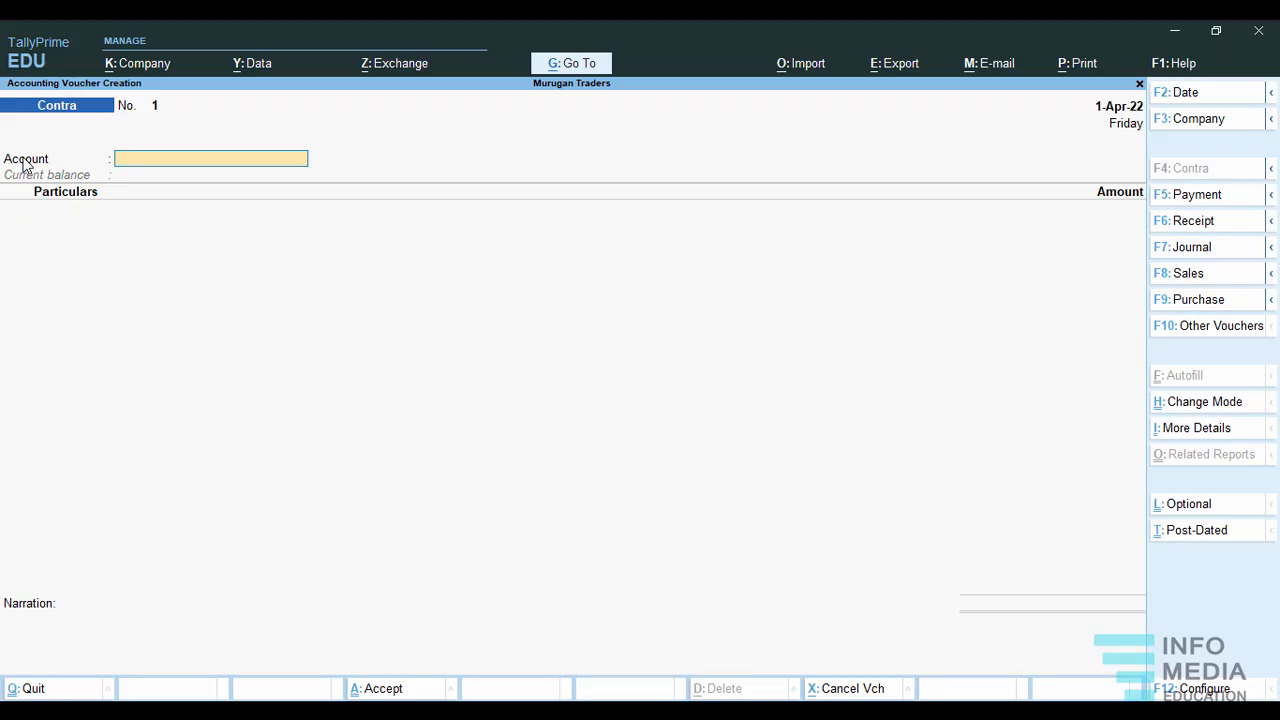
key(Return)
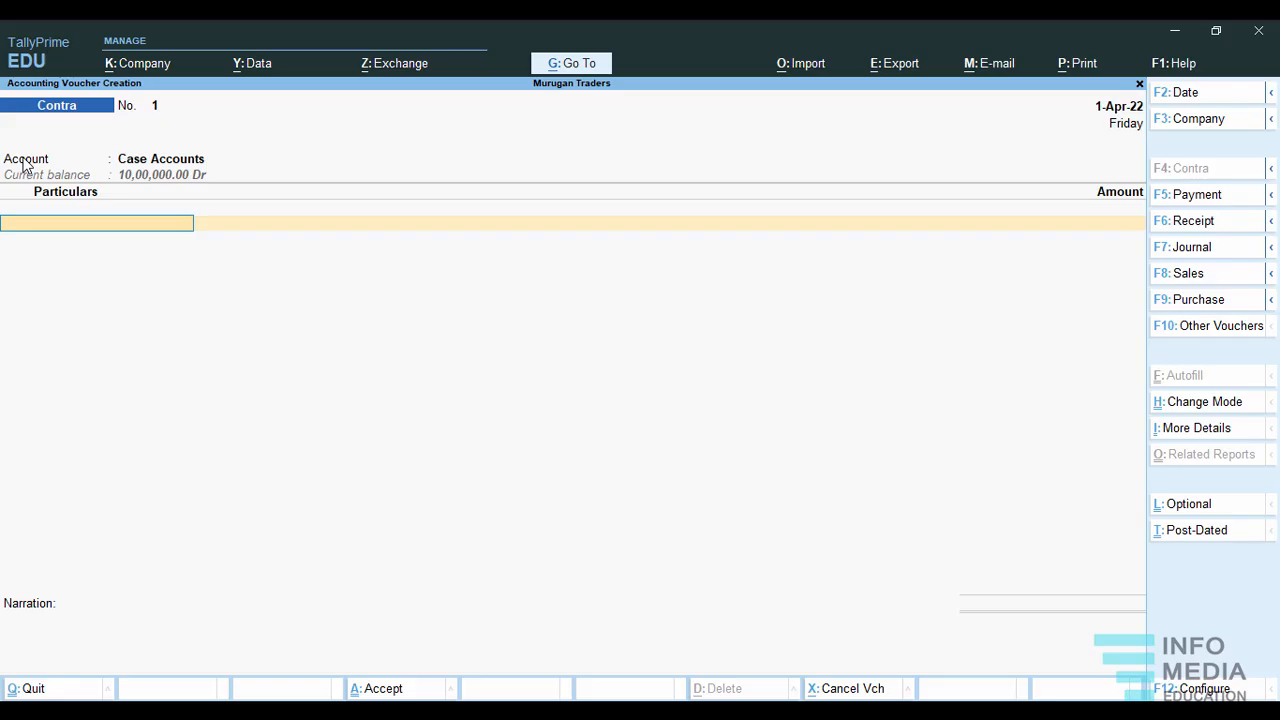
key(BackSpace)
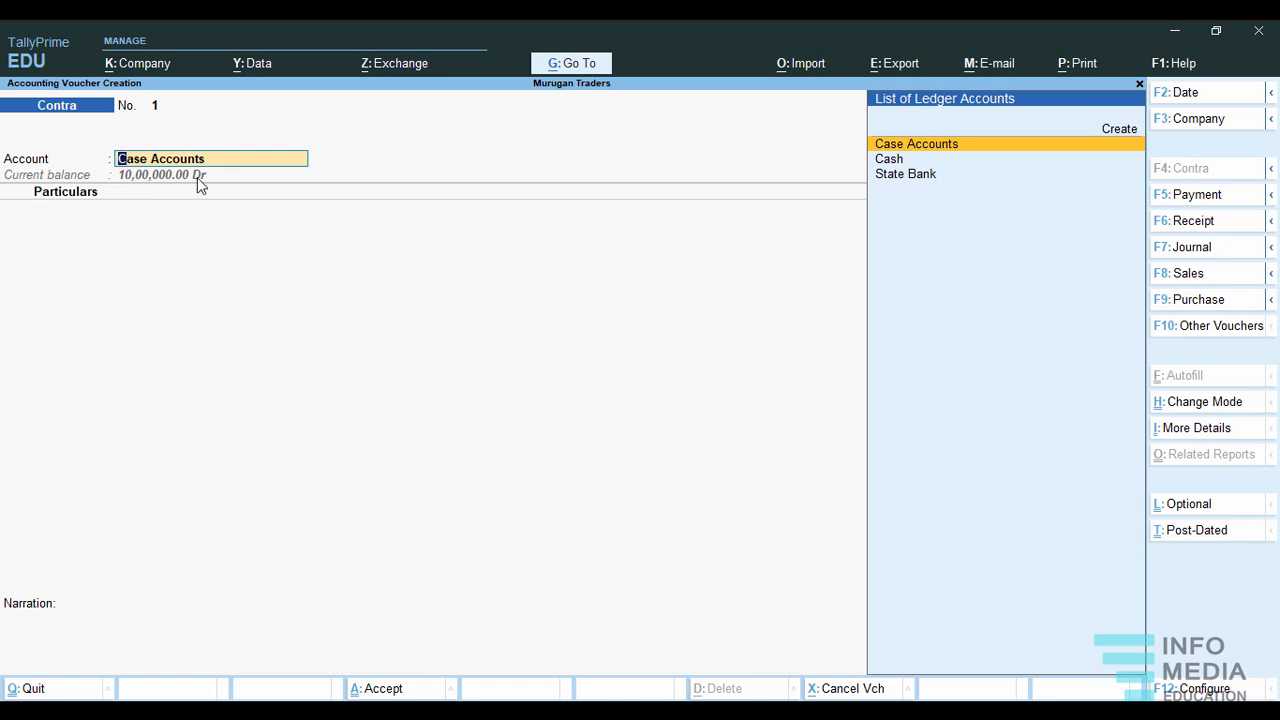
key(Return)
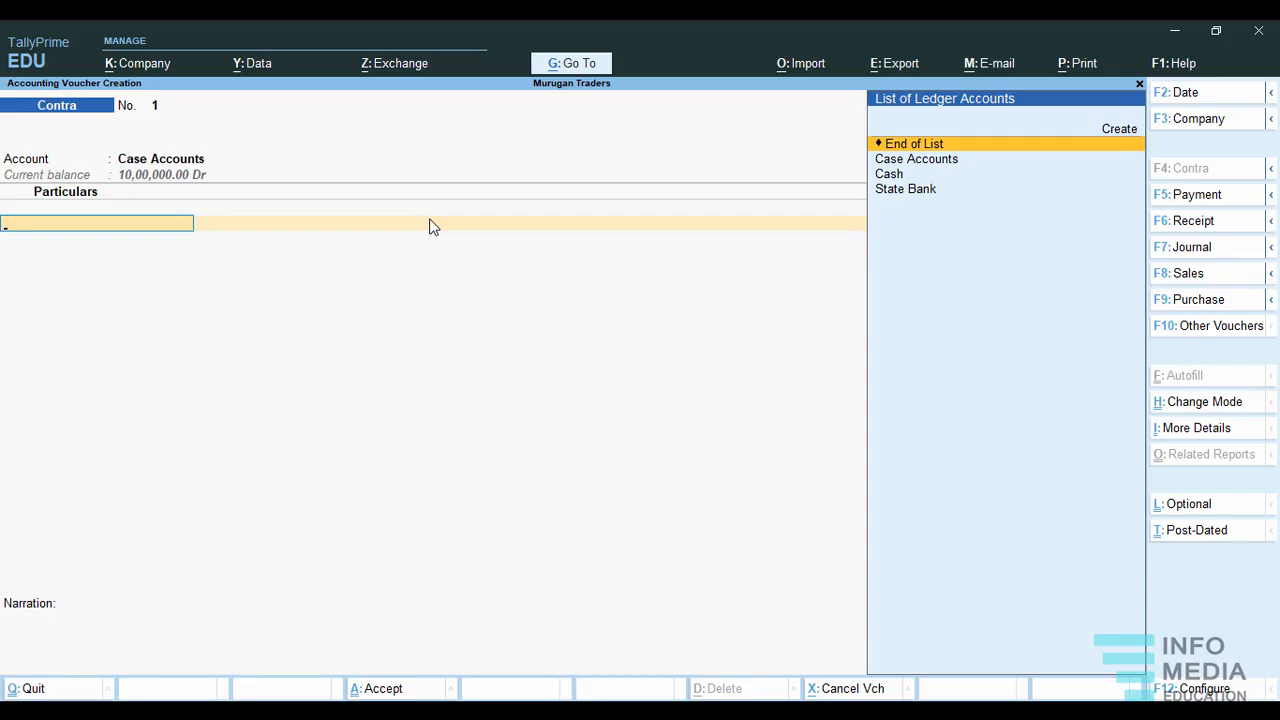
Add State Bank to the contra voucher's particulars with an amount of 5,00,000.
key(Down)
key(Down)
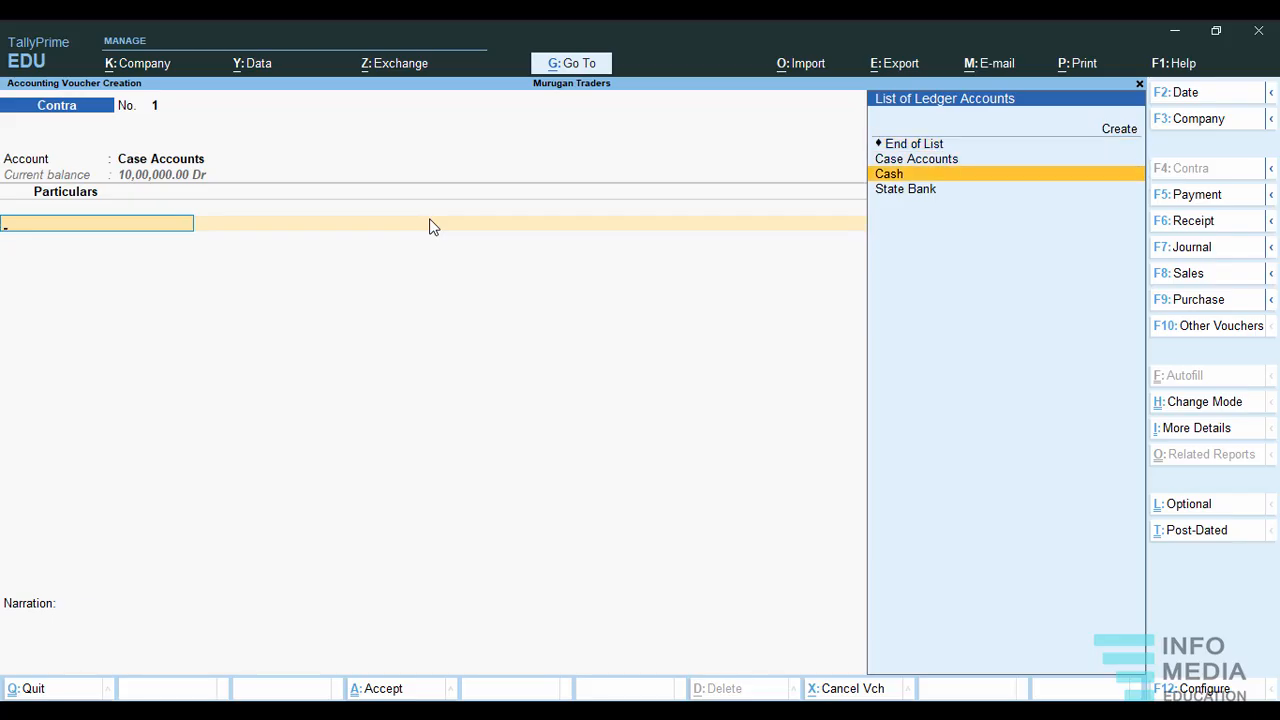
key(Down)
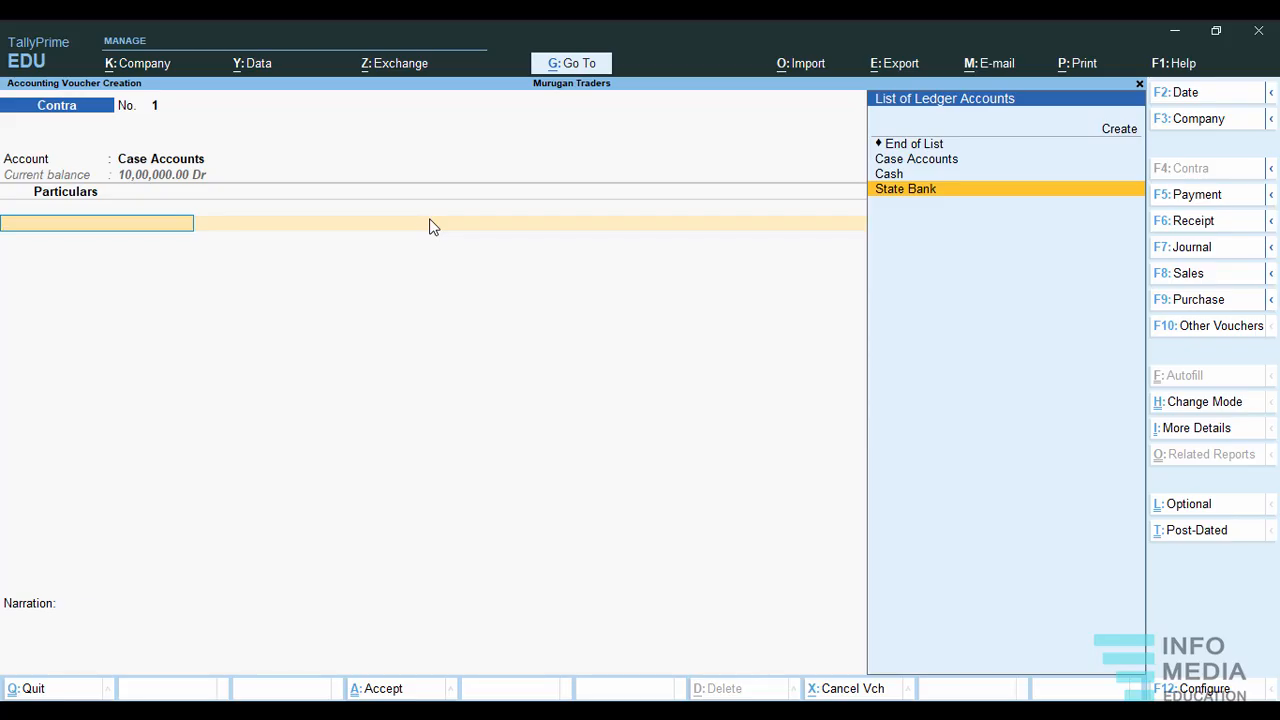
key(Return)
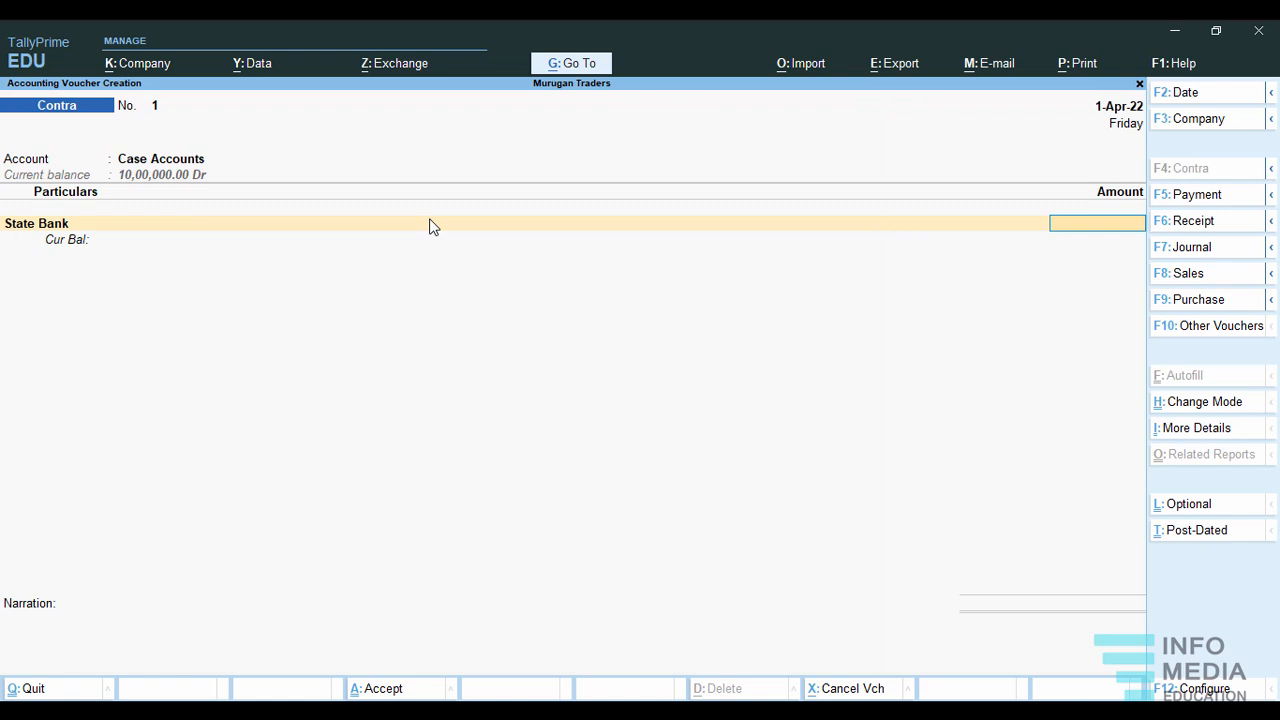
text(500000)
key(Return)
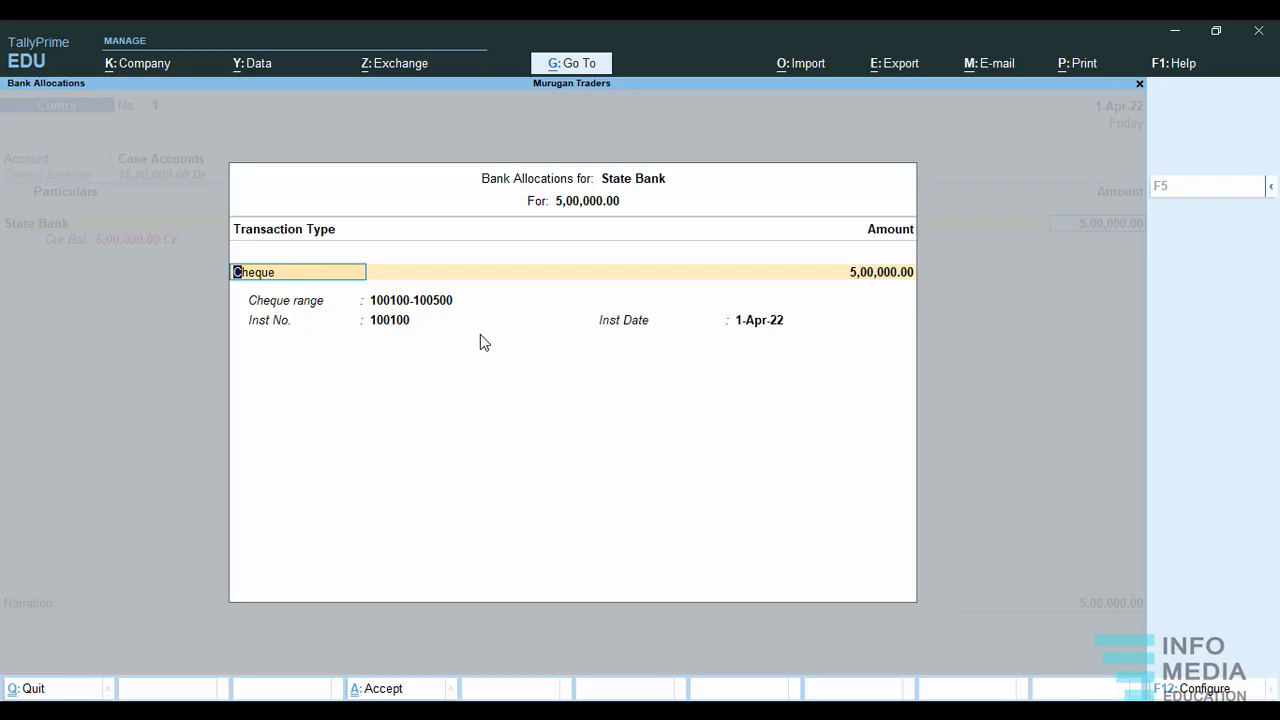
Accept the State Bank allocation as cheque 100100 dated 1-Apr-22 and finish the particulars list.
key(Return)
key(Return)
key(Return)
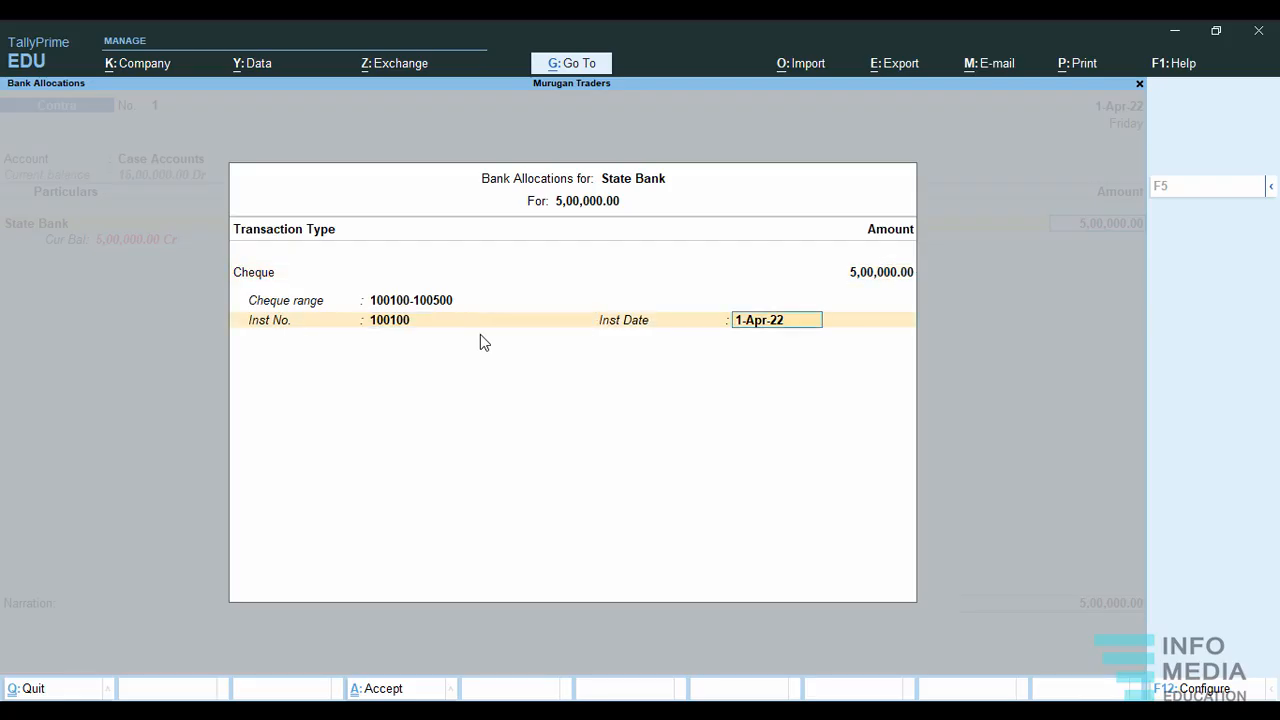
key(Return)
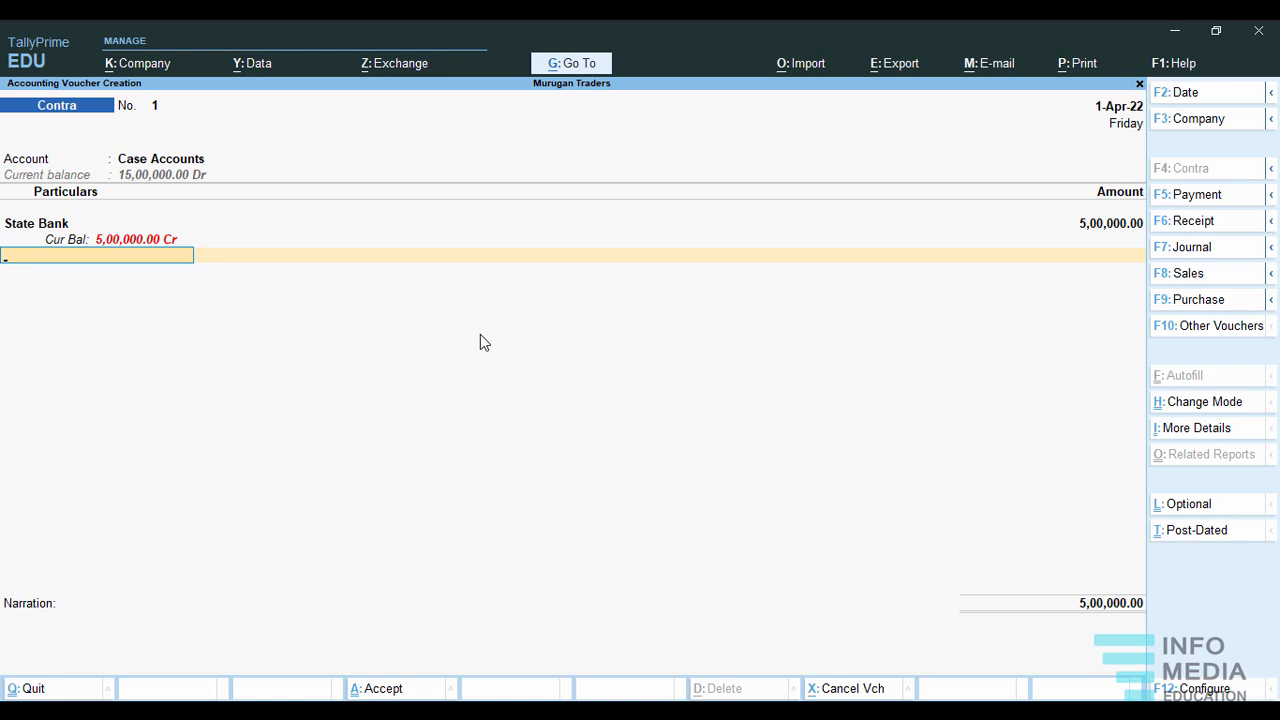
key(Return)
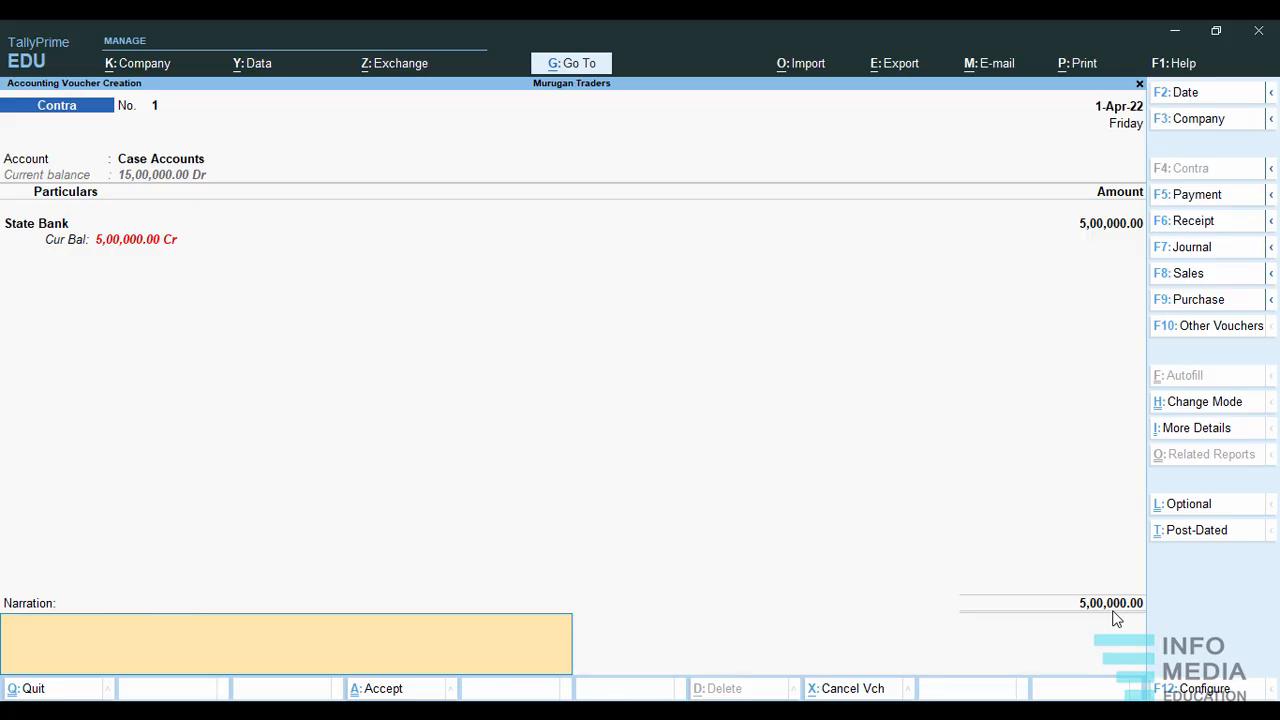
Add the narration "cash to sbi" and save the contra voucher.
text(ash to sbi)
key(Return)
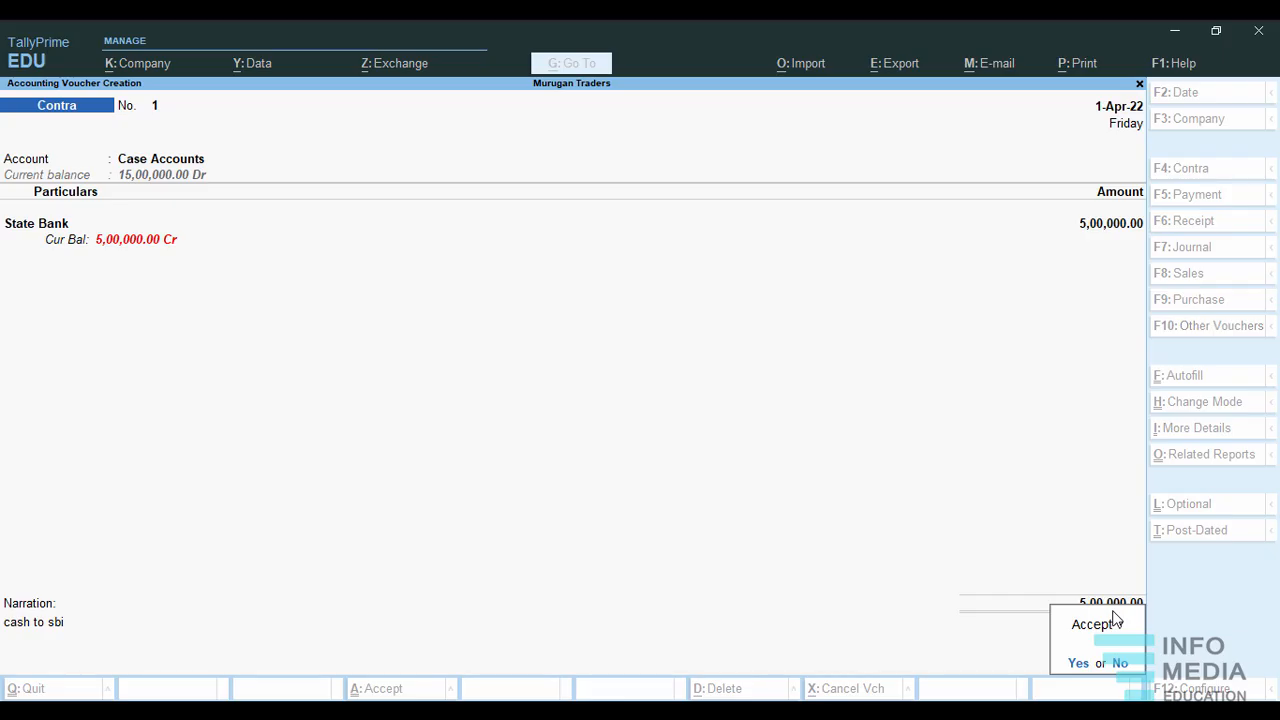
key(Return)
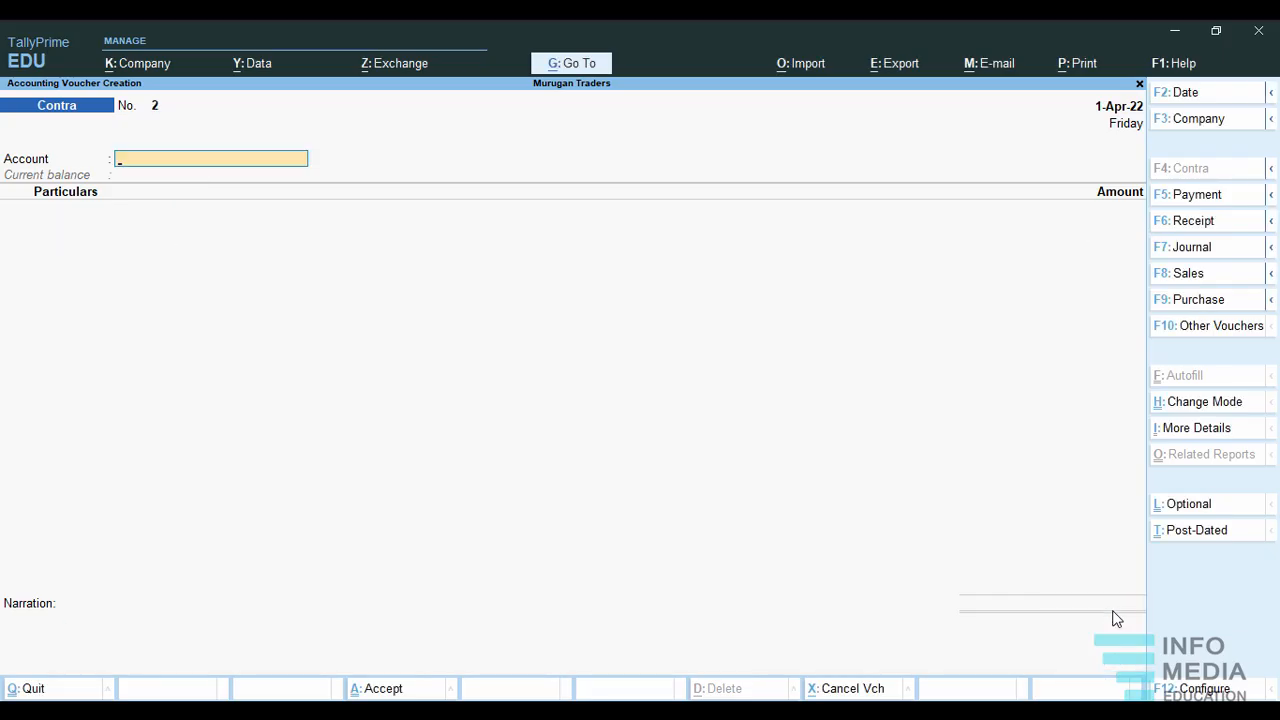
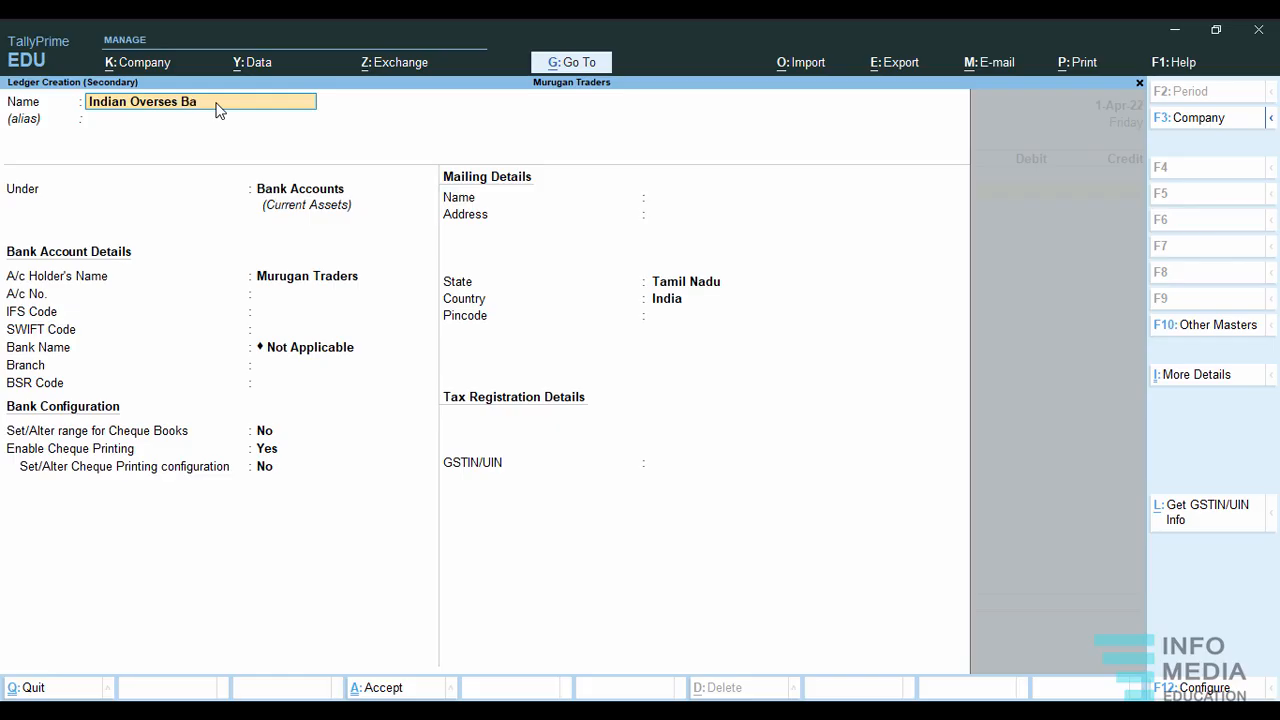
Name the new ledger Indian Overses Bank, leave its alias blank and place it under Bank Accounts.
key(Return)
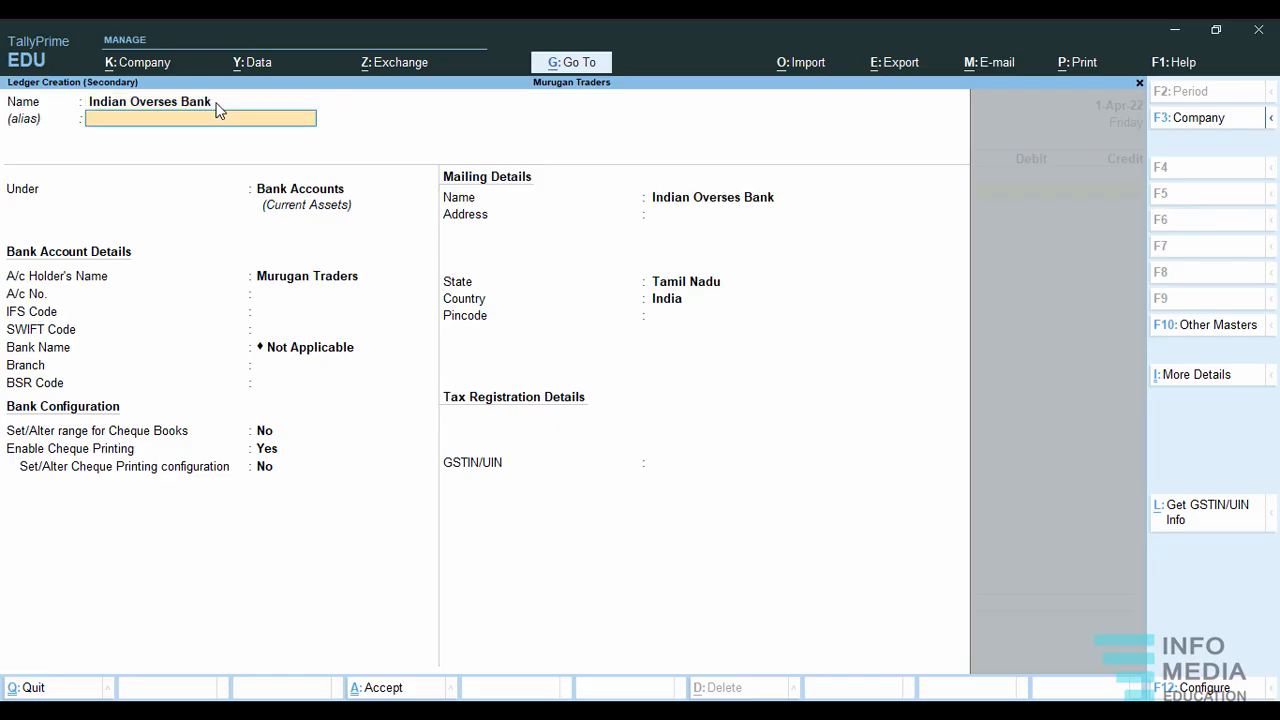
key(Return)
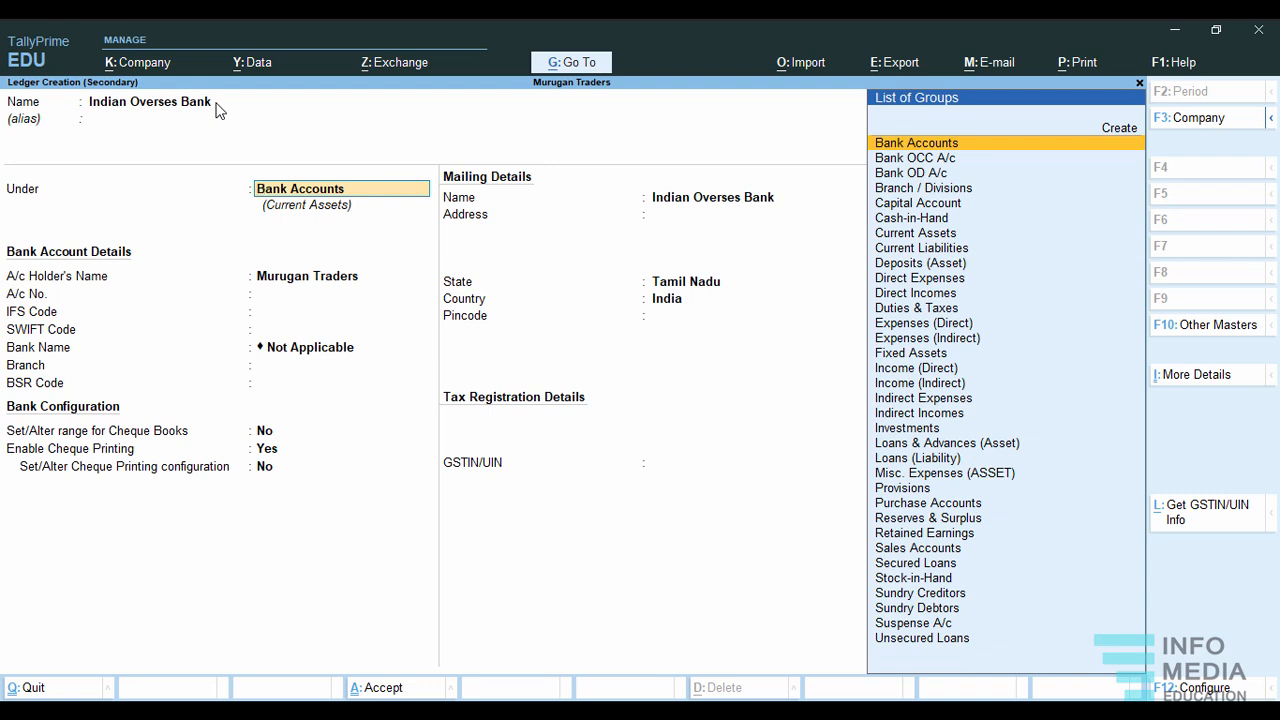
key(Return)
Keep the ledger's default bank details, cheque book range No and cheque printing Yes, and save the bank ledger.
key(Return)
key(Return)
key(Return)
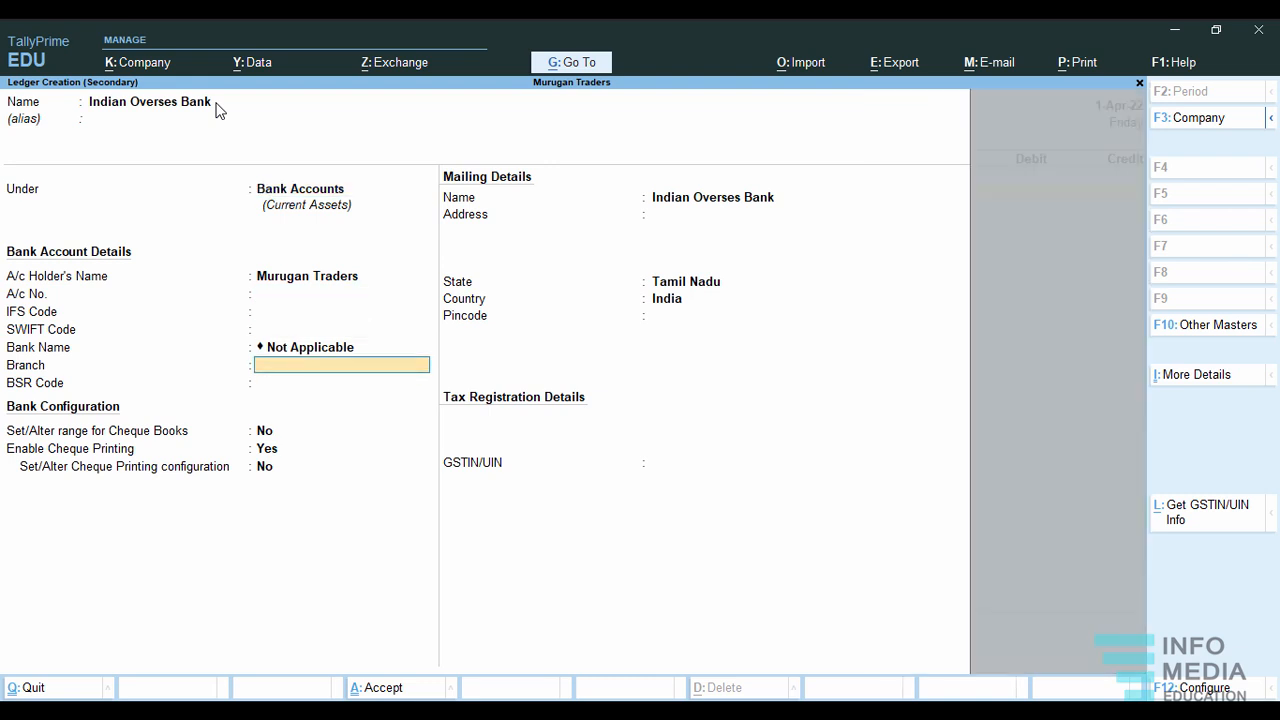
key(Return)
key(Return)
key(Return)
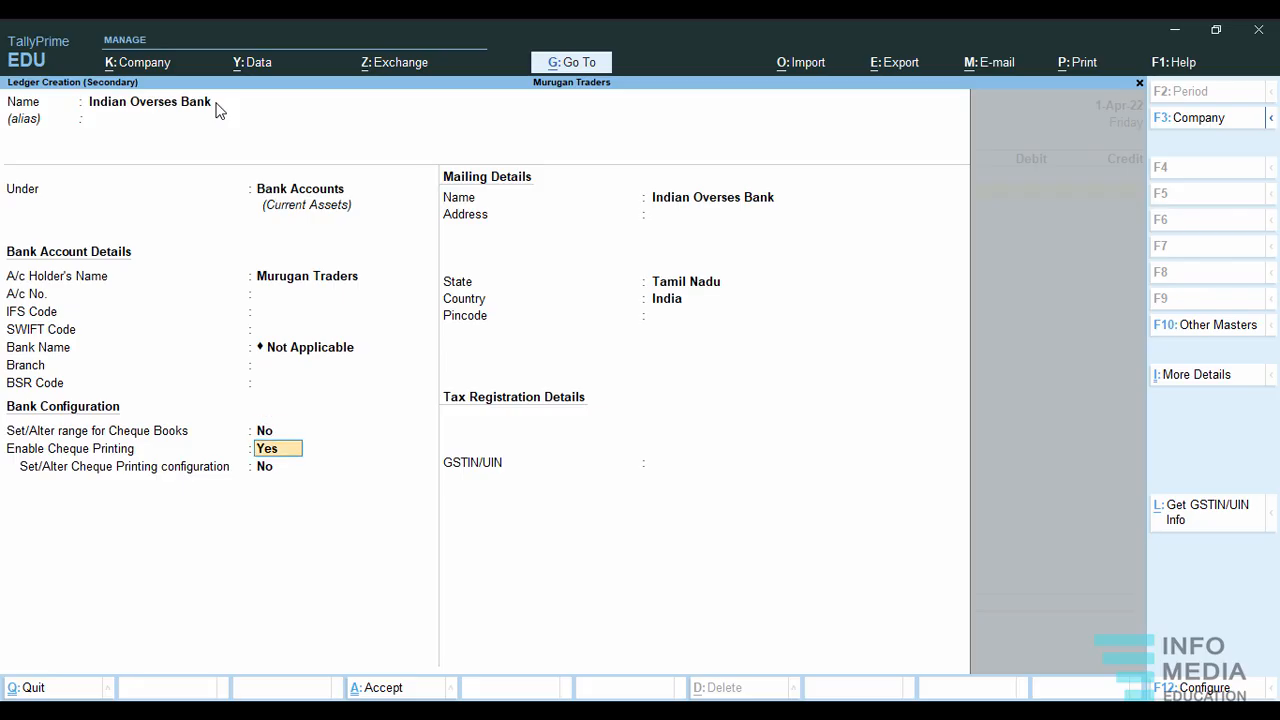
key(Up)
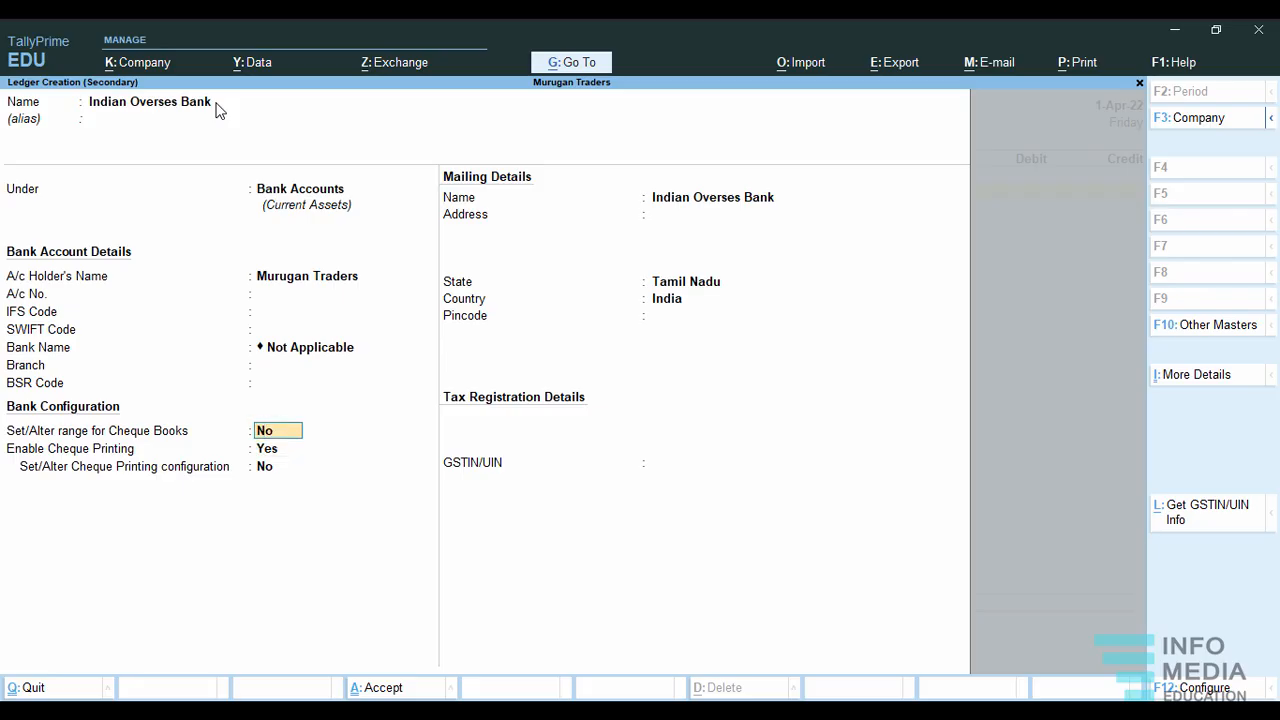
key(Return)
key(Return)
key(Return)
key(Return)
key(Return)
key(Return)
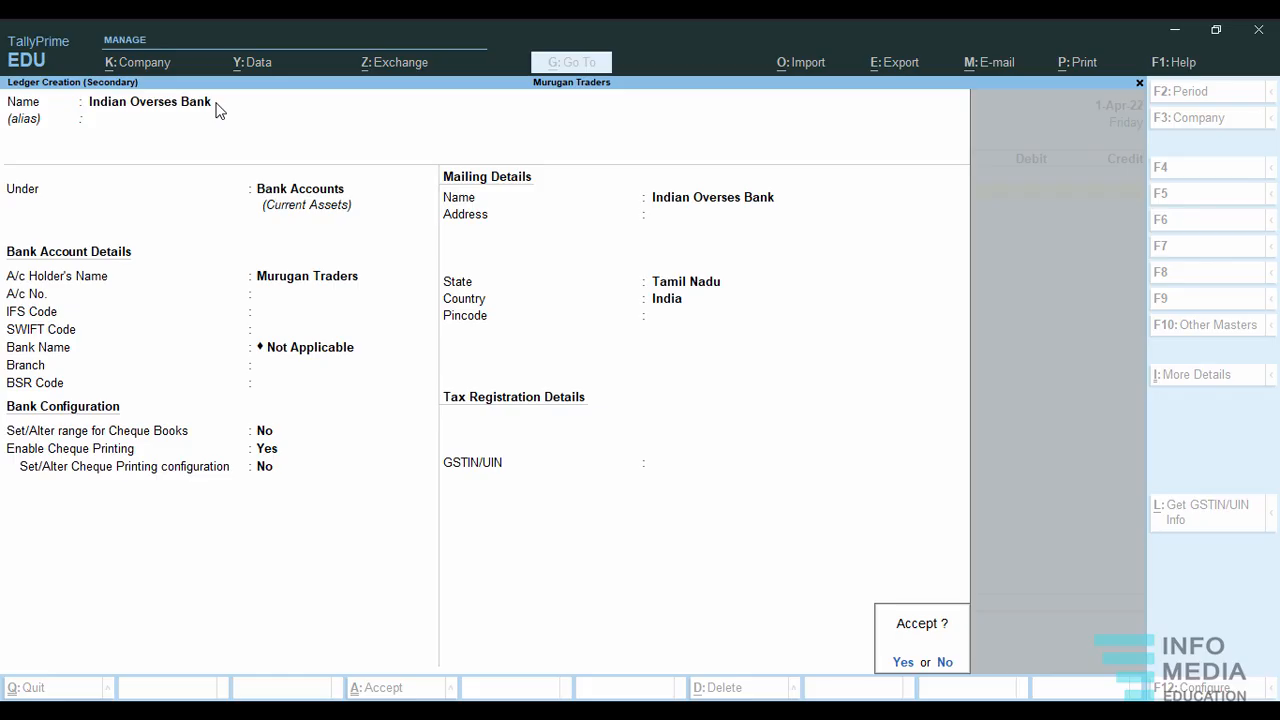
key(Return)
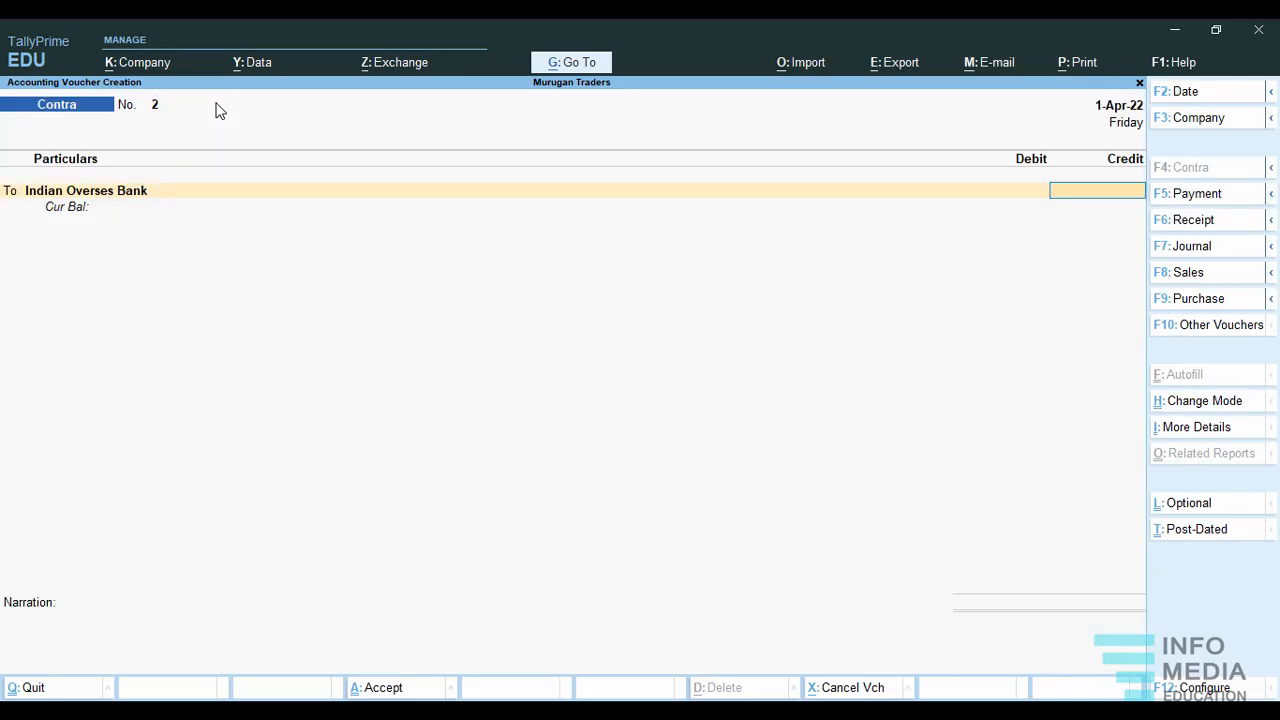
key(Escape)
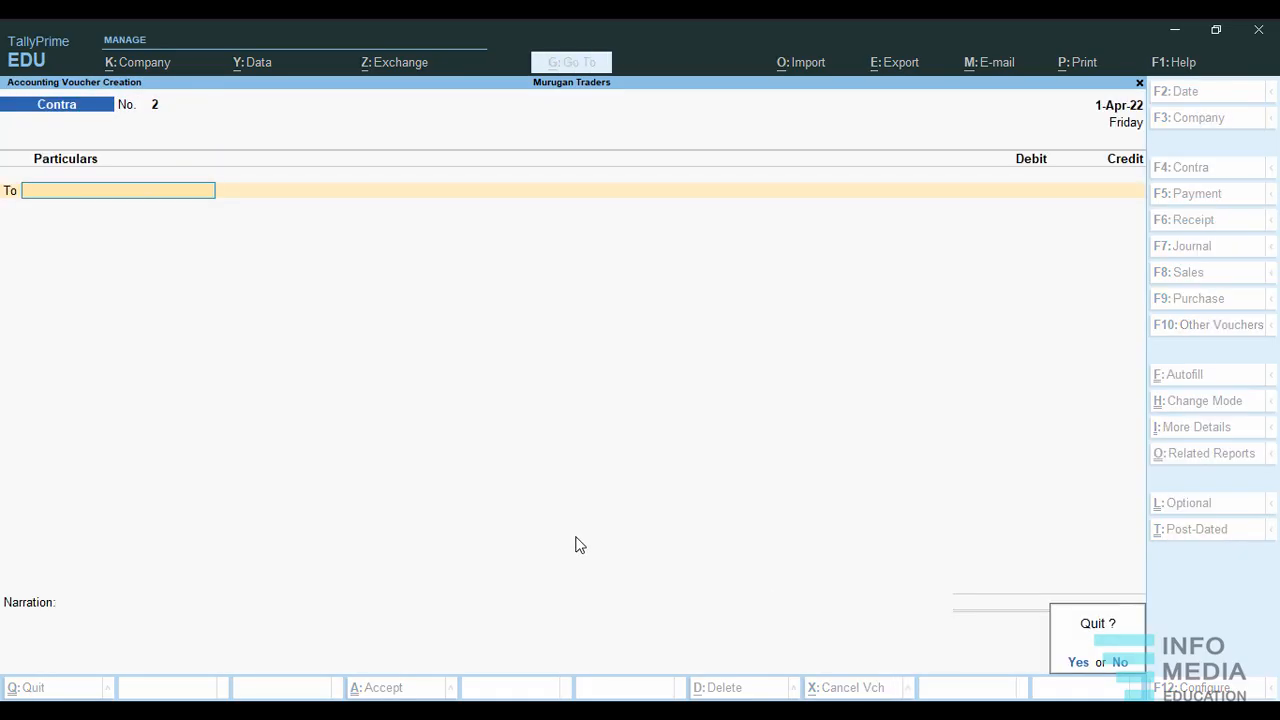
click(1119, 663)
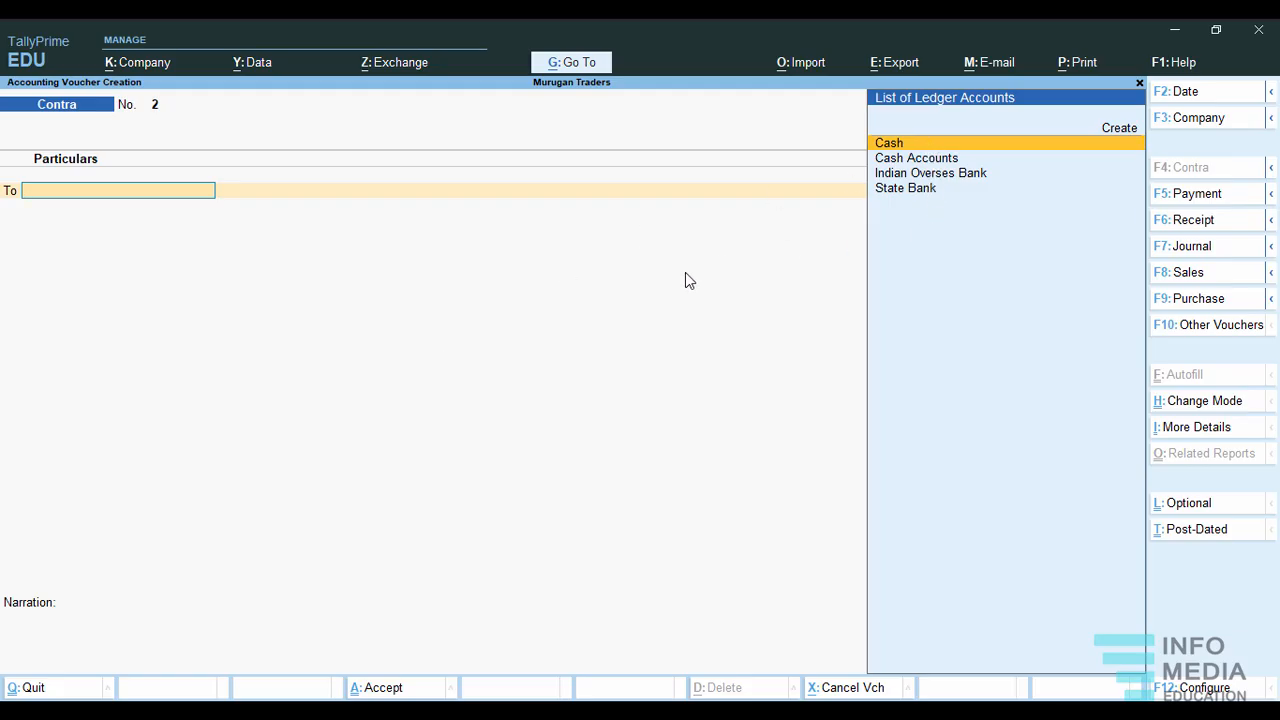
key(Escape)
click(1124, 663)
Keep contra voucher 2 in Double Entry mode and credit State Bank with 1,00,000.
click(1200, 402)
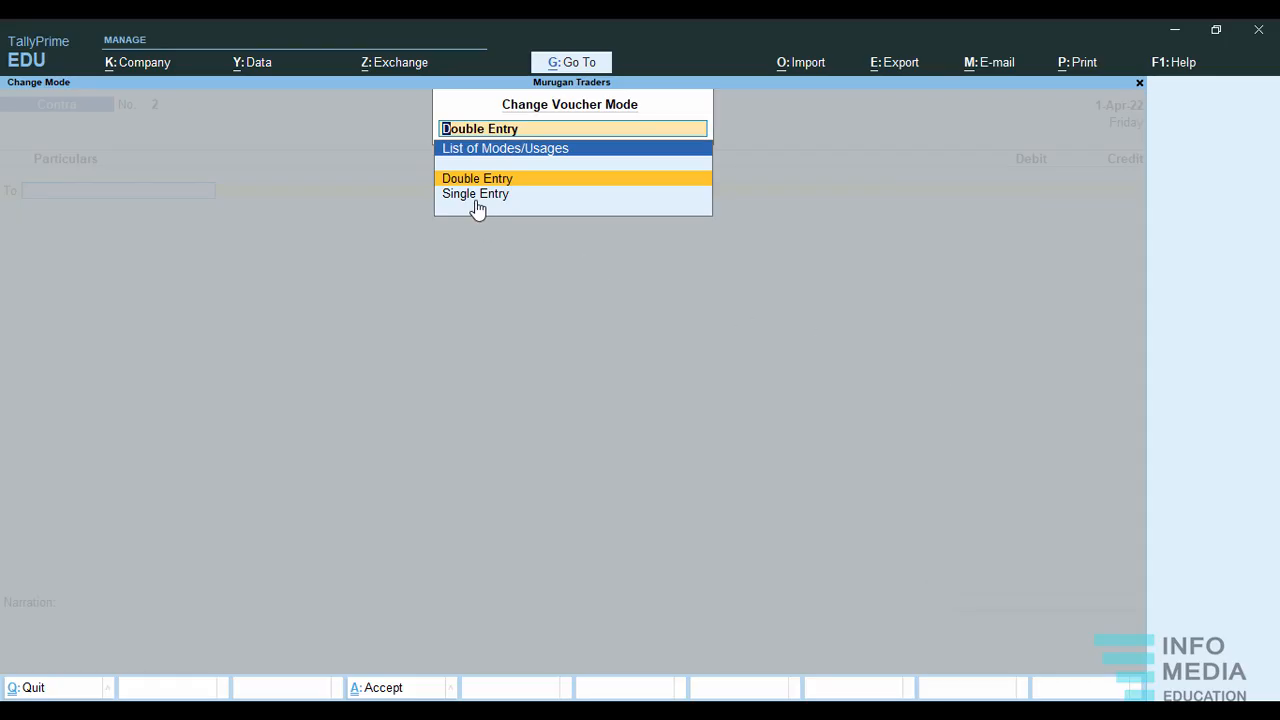
click(520, 179)
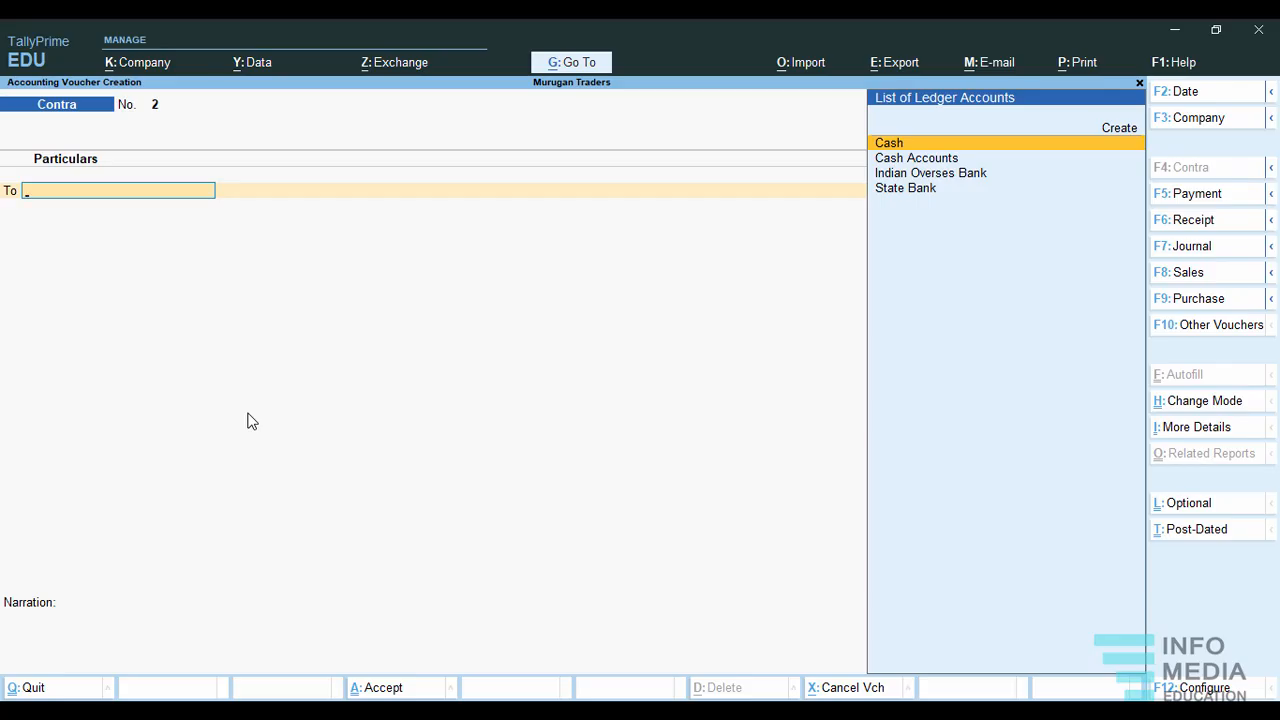
click(899, 192)
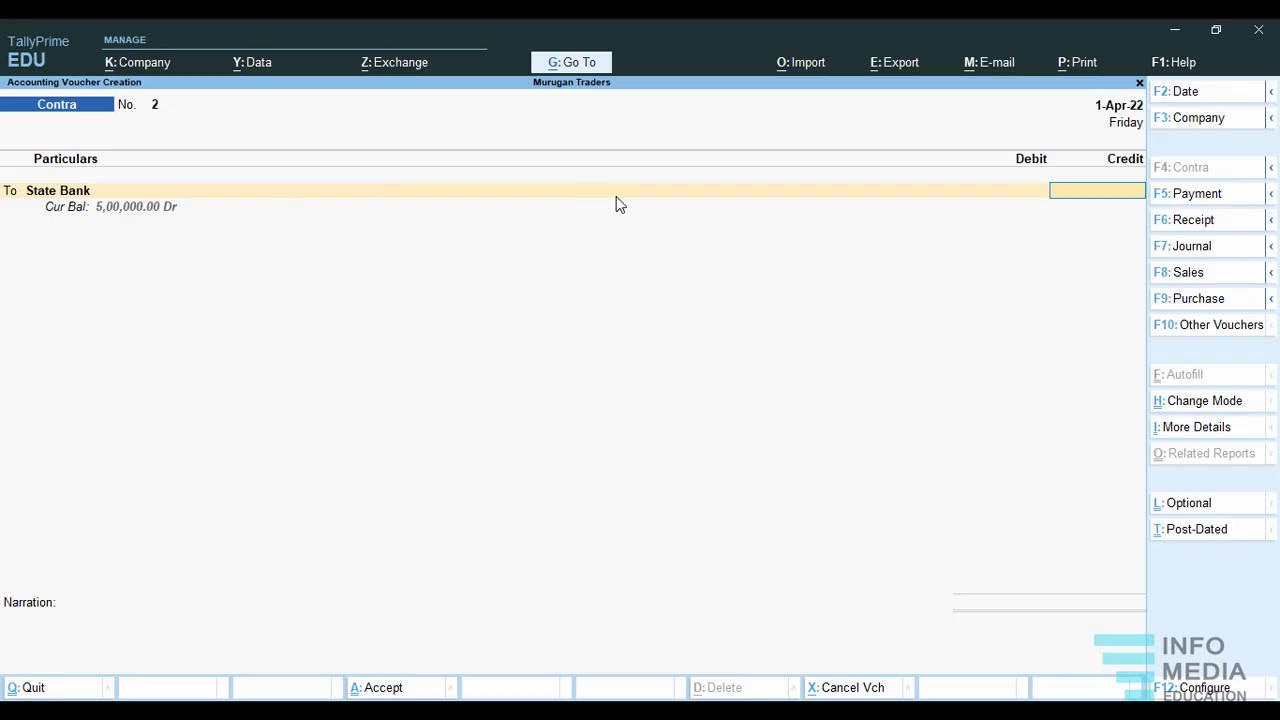
text(100000)
key(Return)
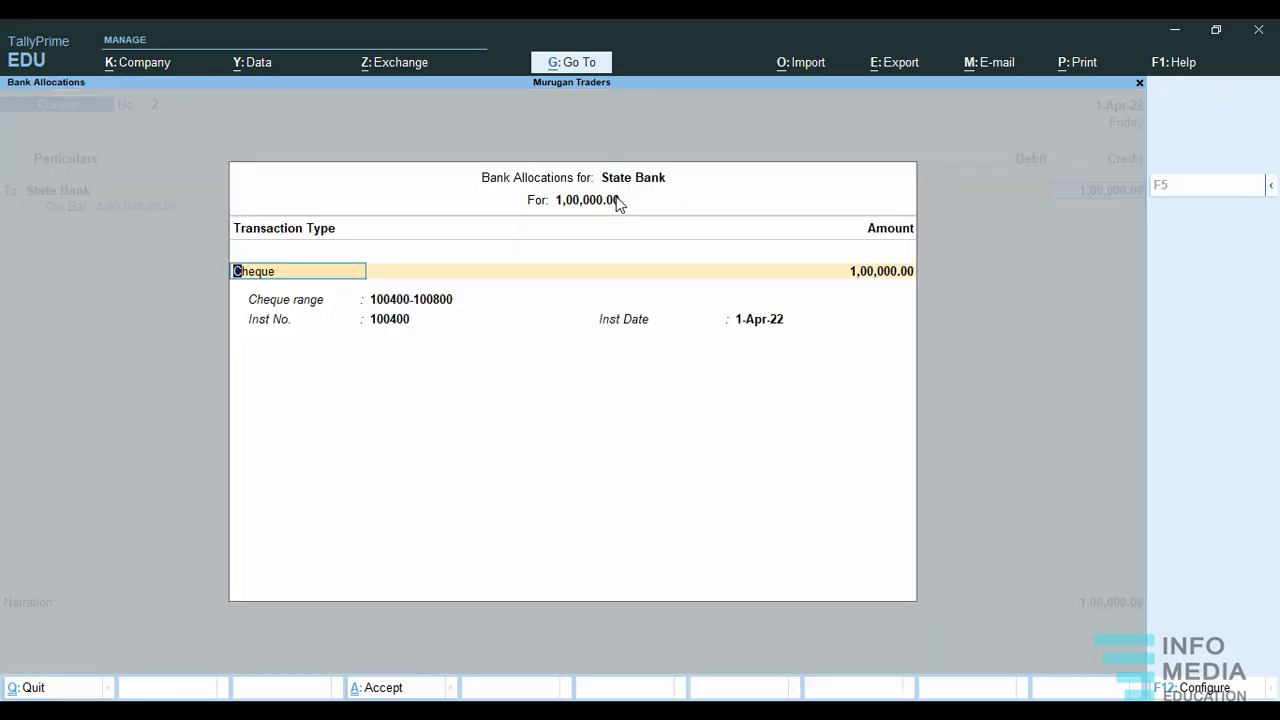
Accept the State Bank allocation of 1,00,000 as cheque 100400 dated 1-Apr-22.
key(Return)
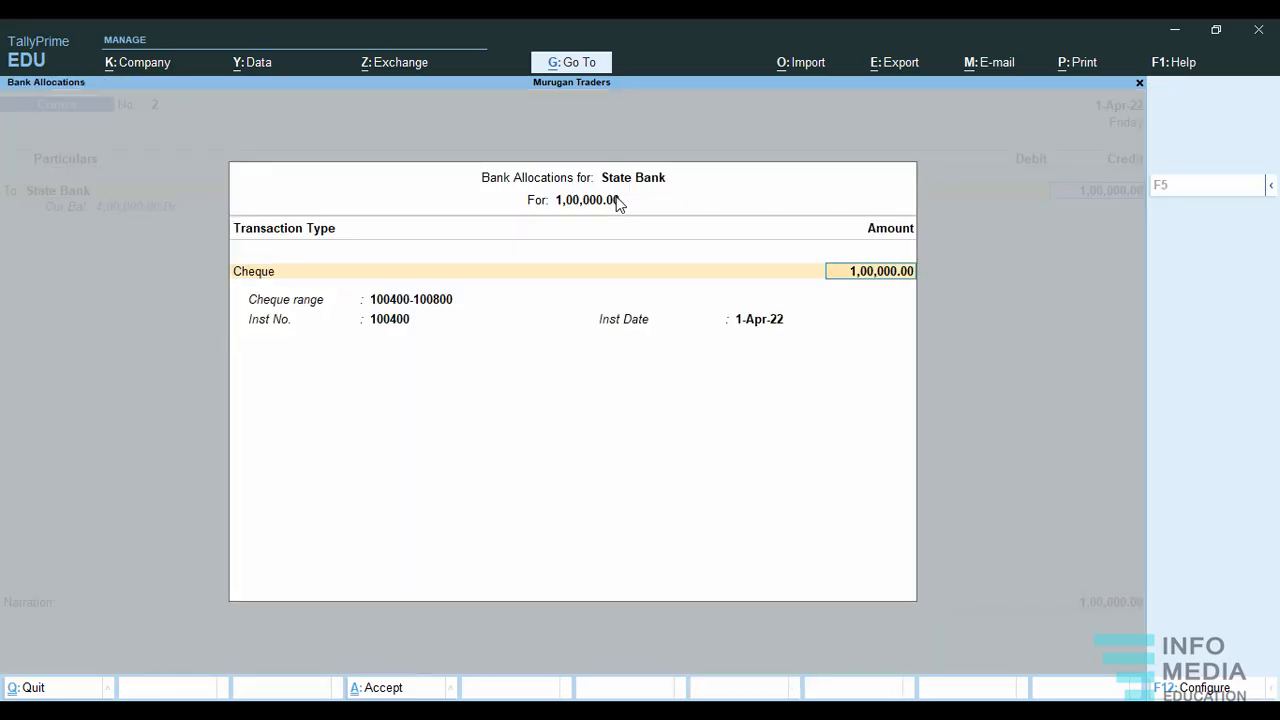
key(Return)
key(Return)
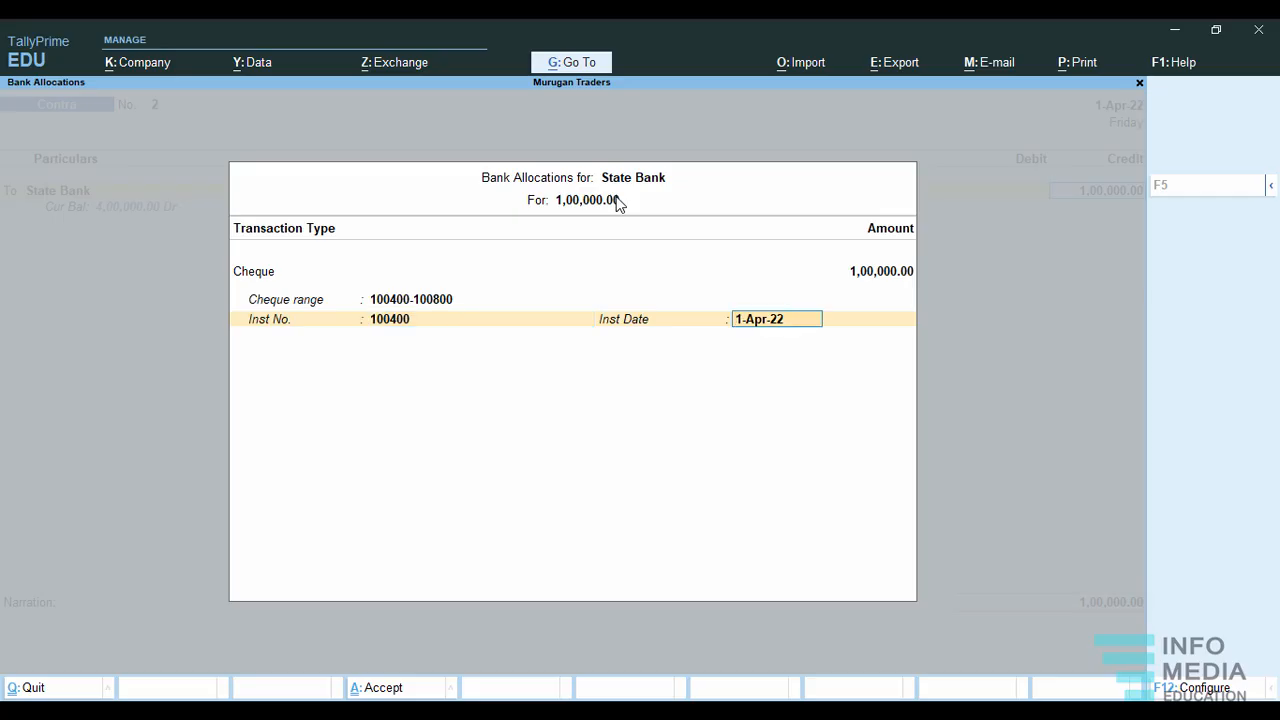
key(Return)
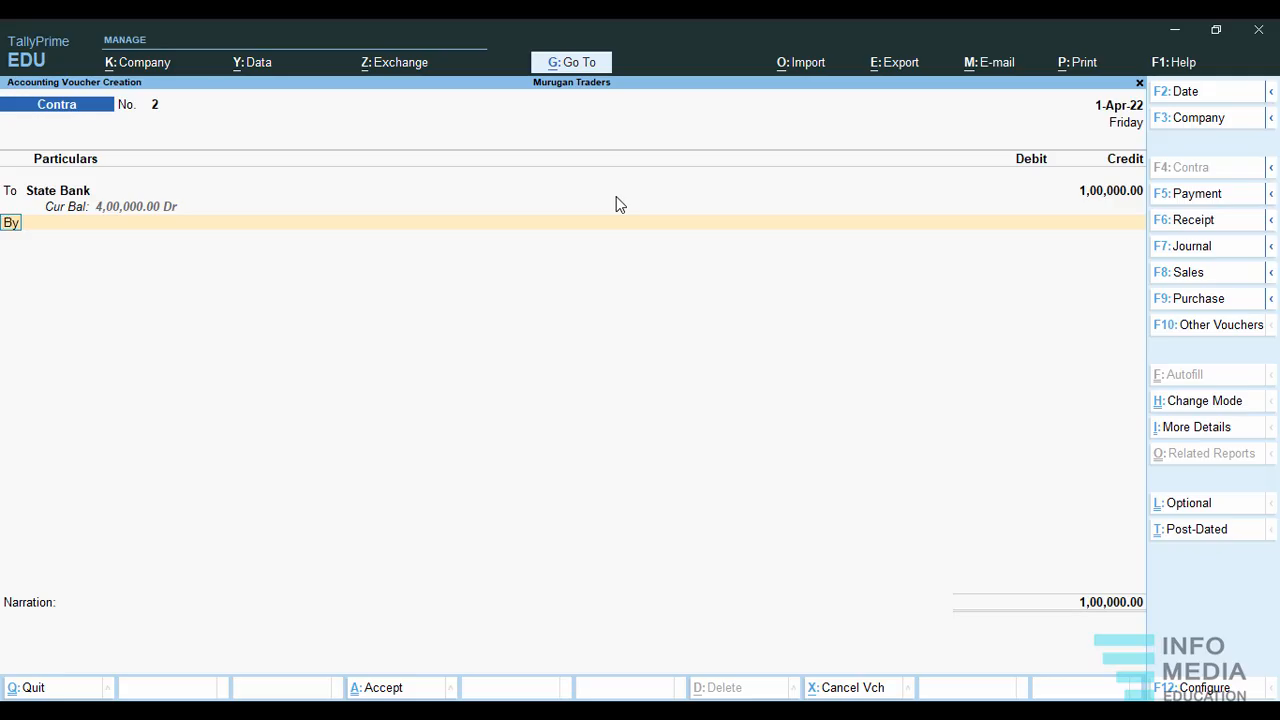
Debit Indian Overses Bank with 1,00,000 and accept its Cheque/DD allocation 100400 dated 1-Apr-22 without a bank name.
key(Return)
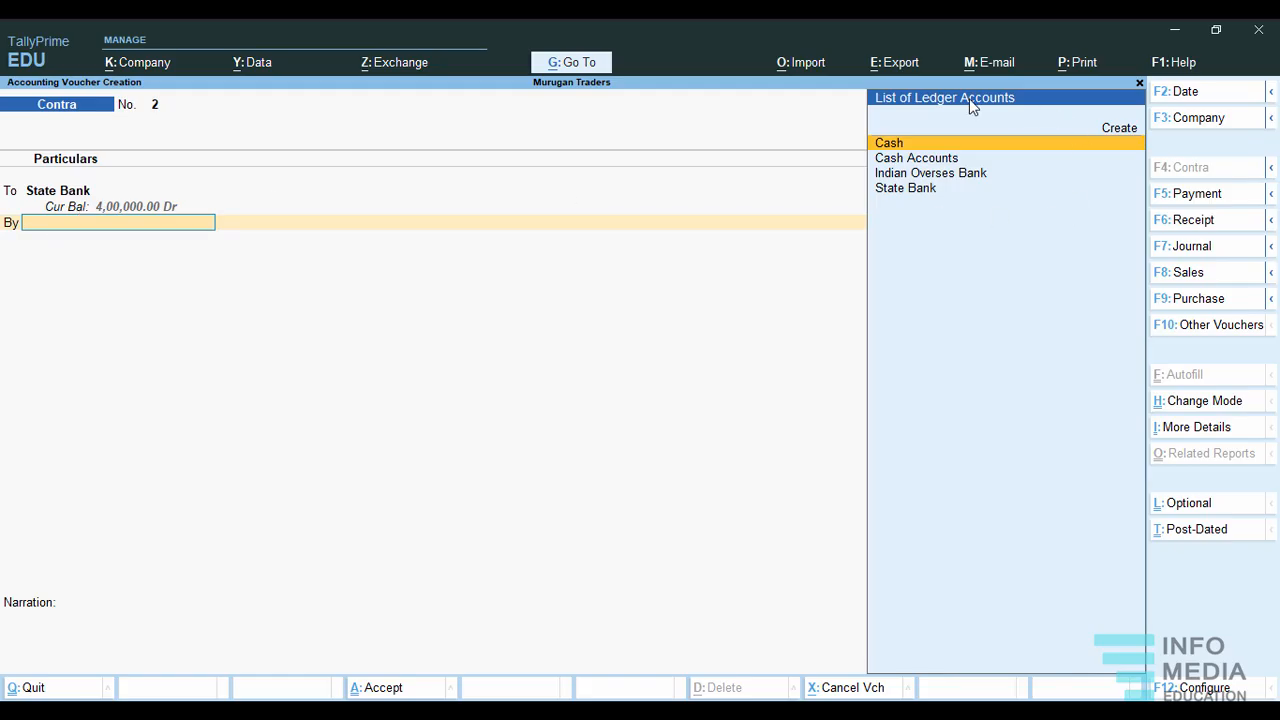
click(930, 175)
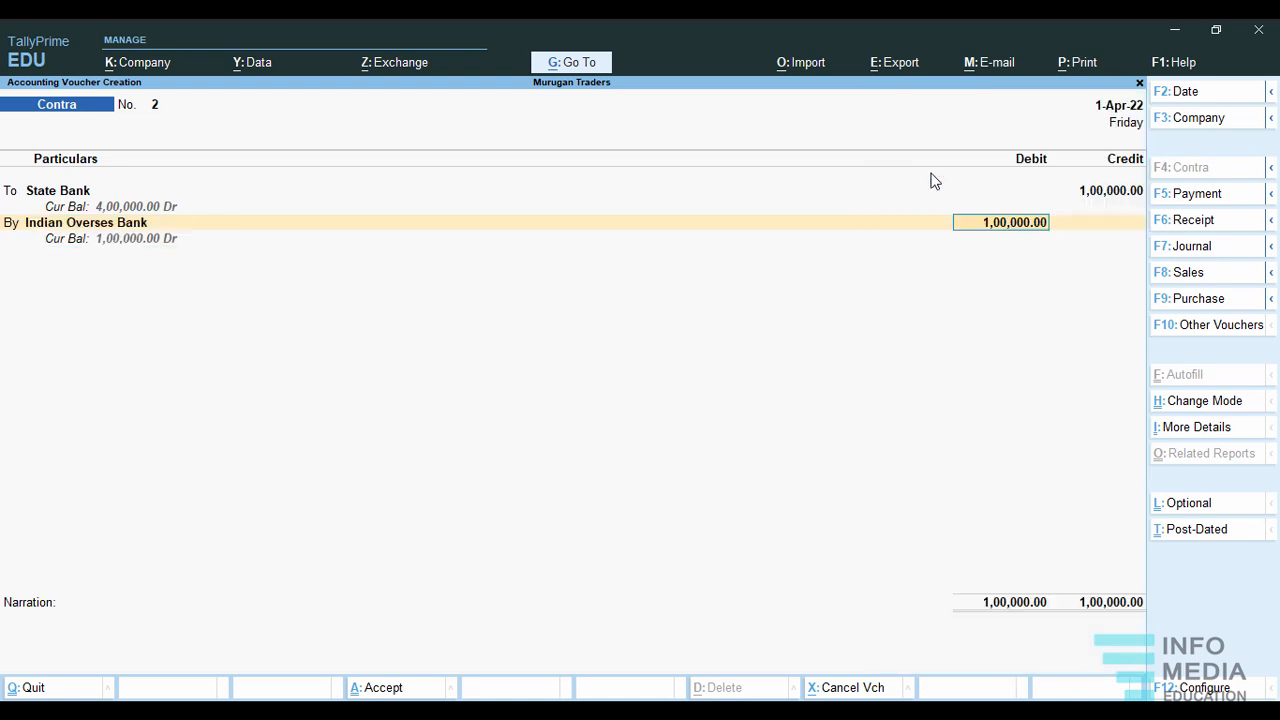
key(Return)
key(Return)
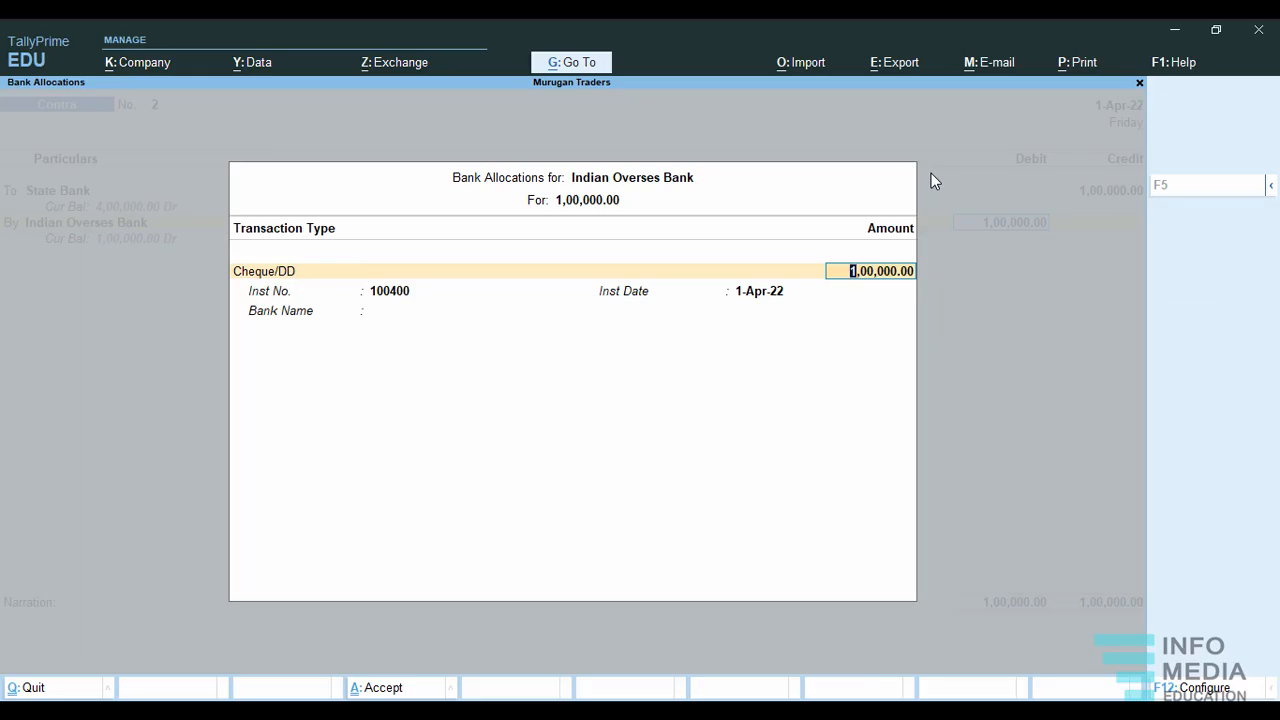
key(Return)
key(Return)
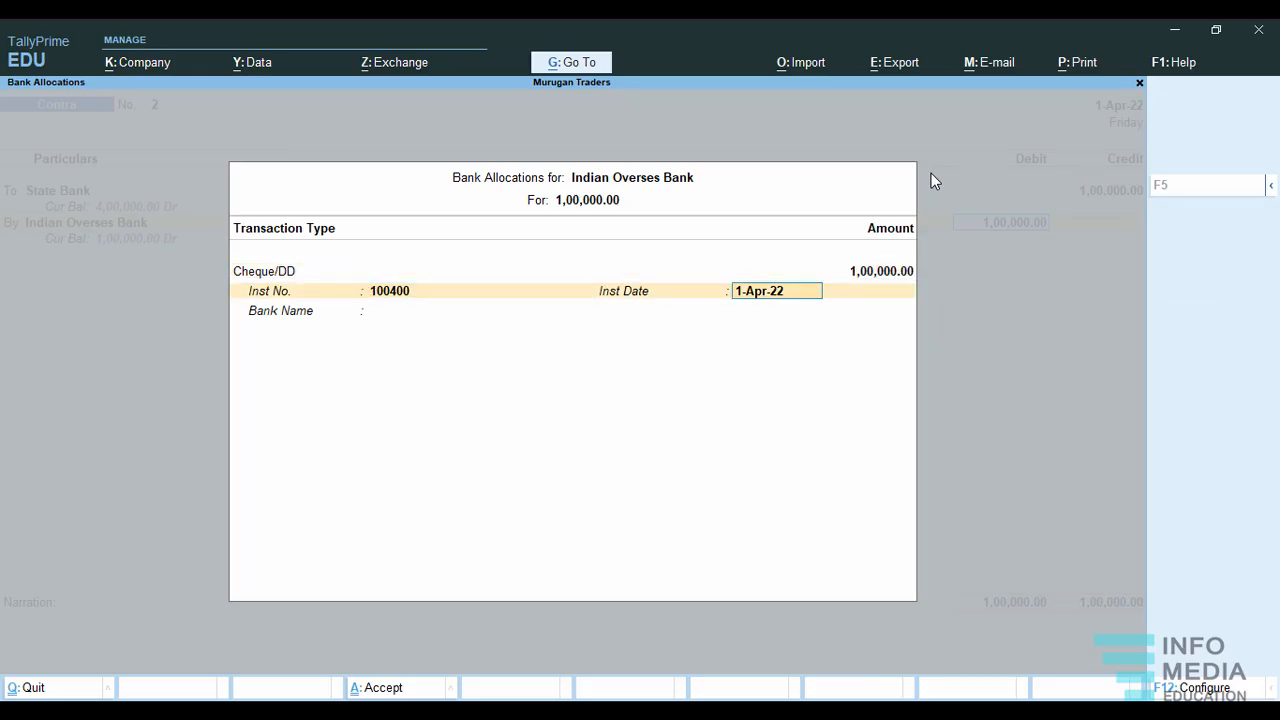
key(Return)
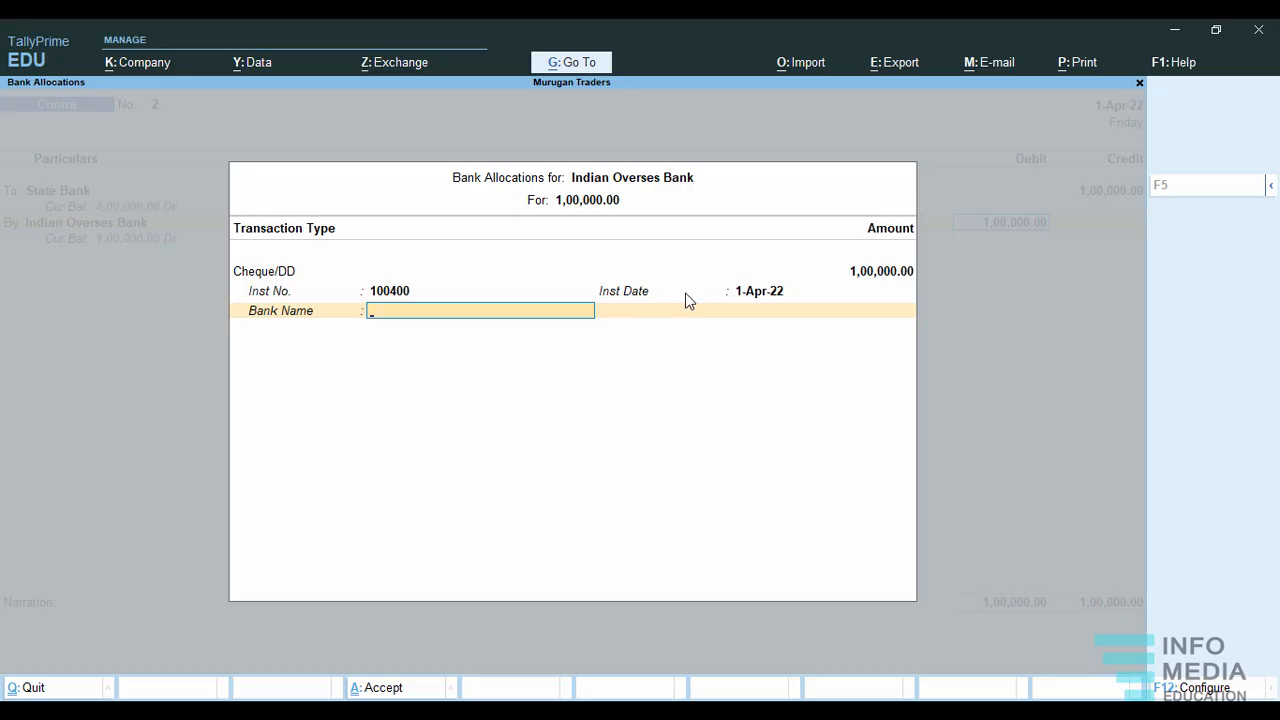
key(Return)
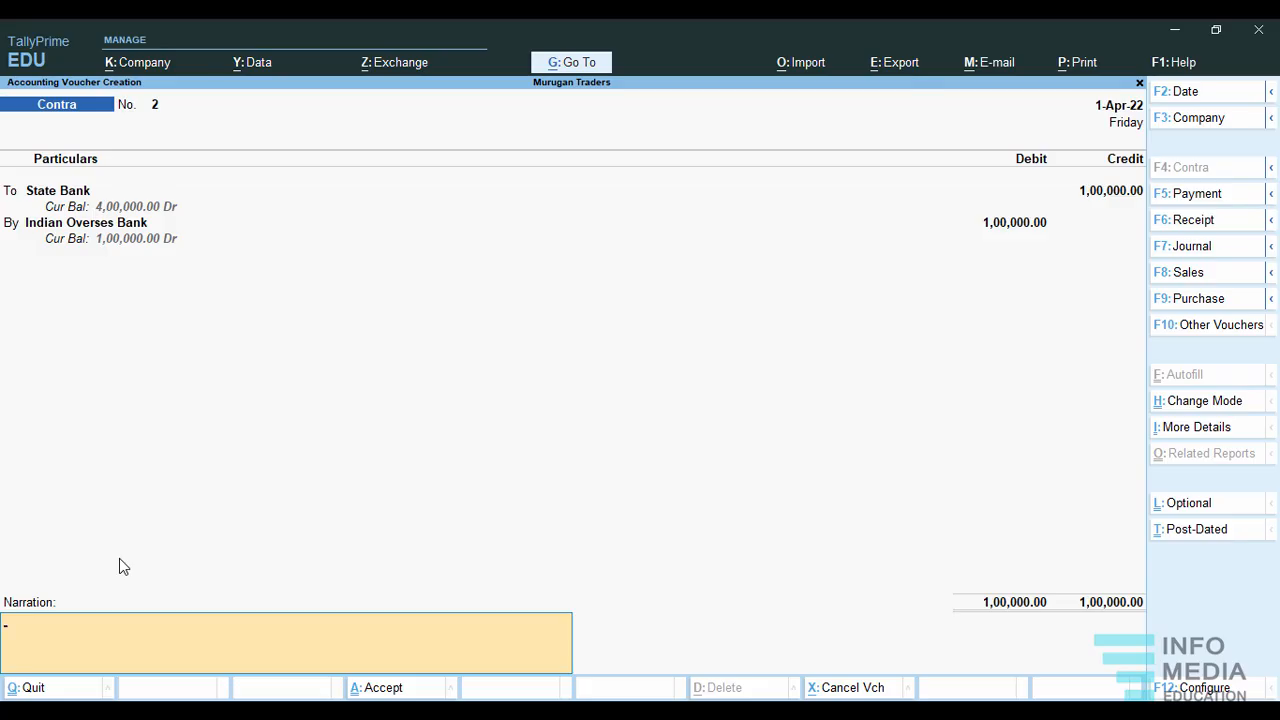
Add the narration "sbi to iob amount transaction" and save the contra voucher.
text(sbi to iob amount transaction)
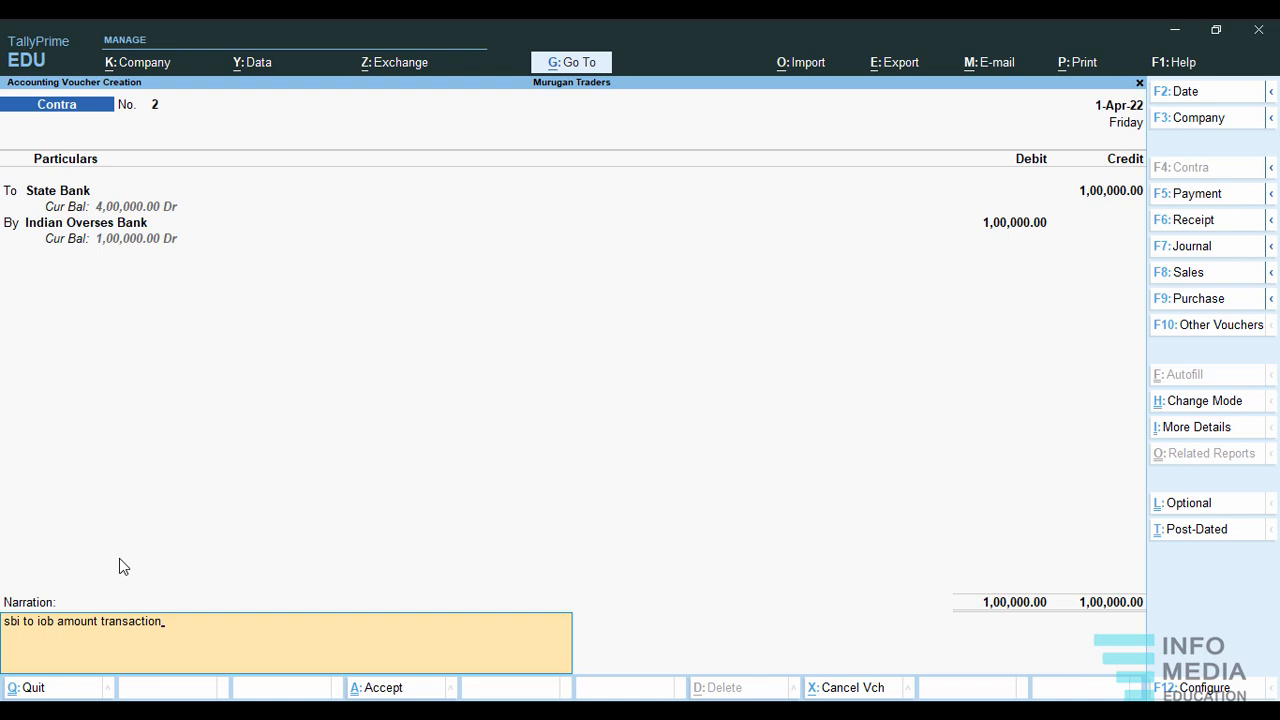
key(Return)
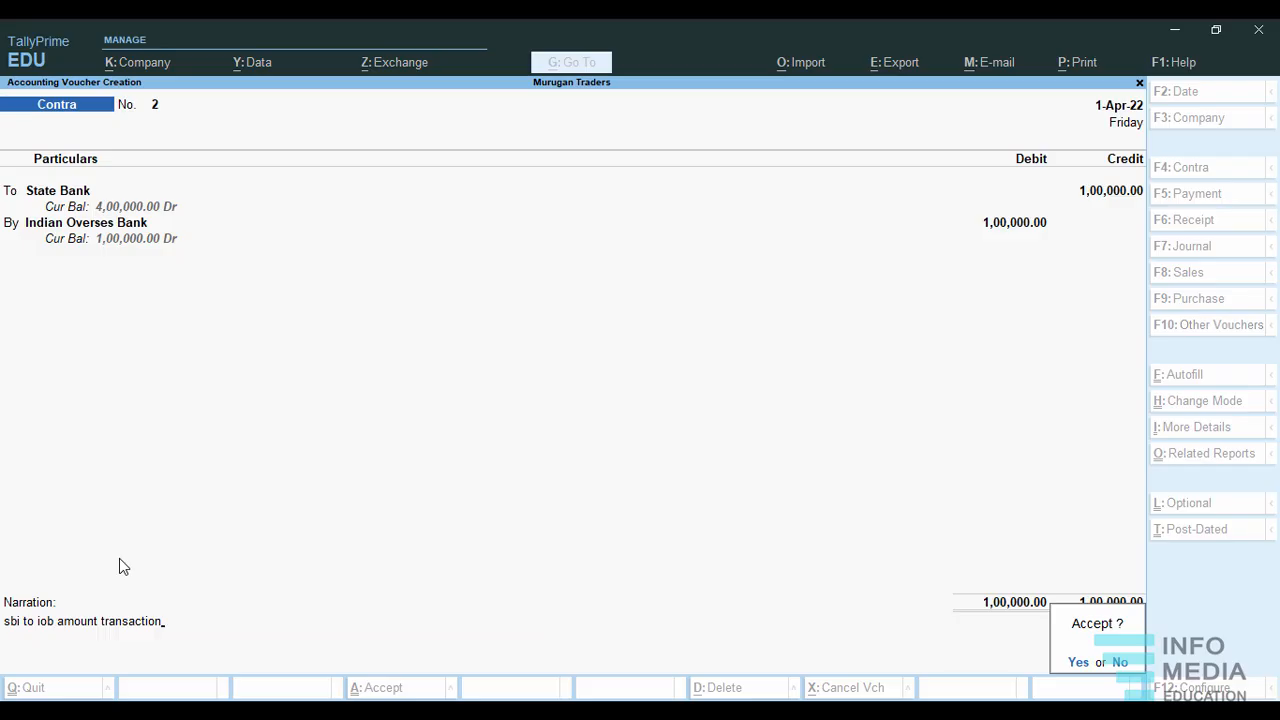
key(y)
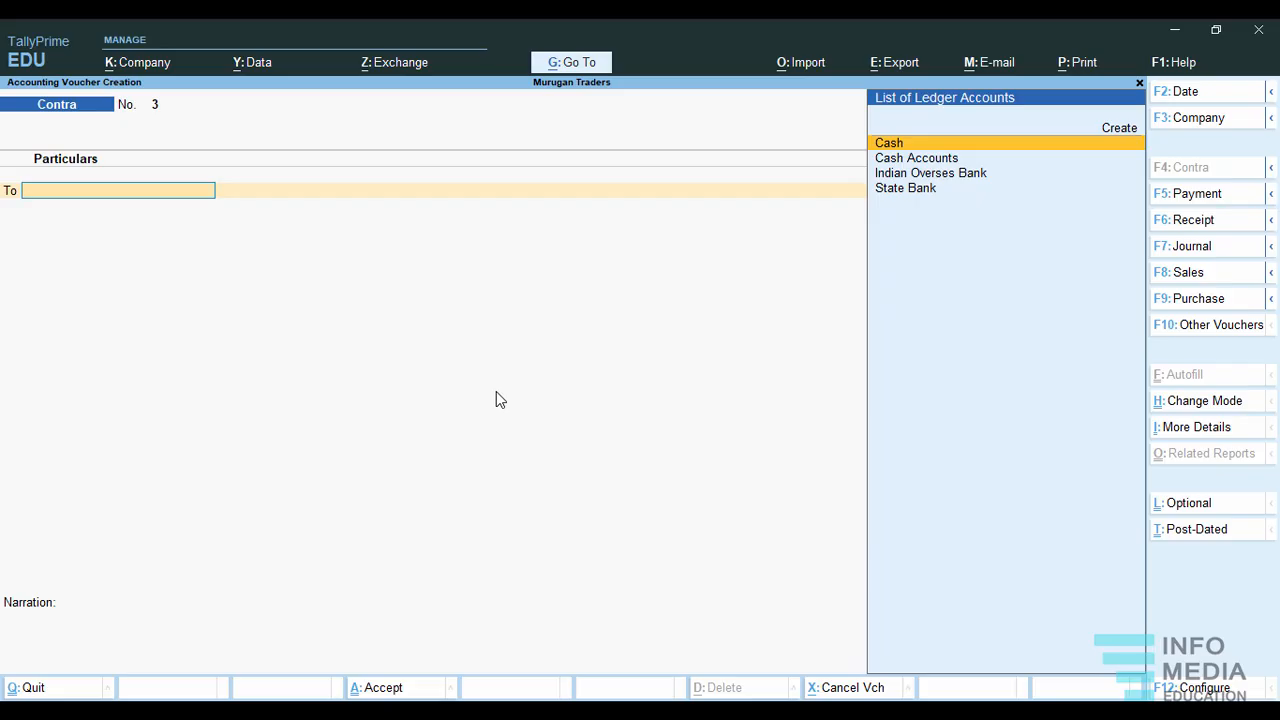
Keep contra voucher 3 in Double Entry mode and credit State Bank with 50,000.
click(1205, 402)
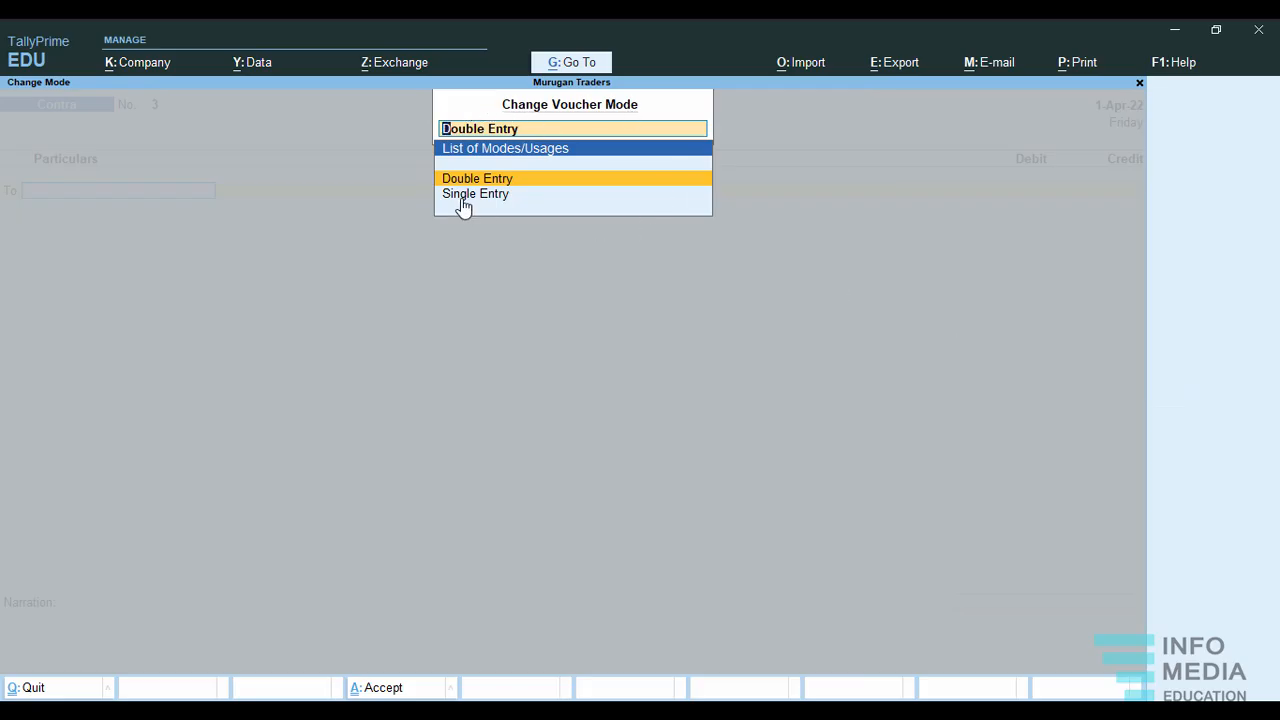
click(522, 180)
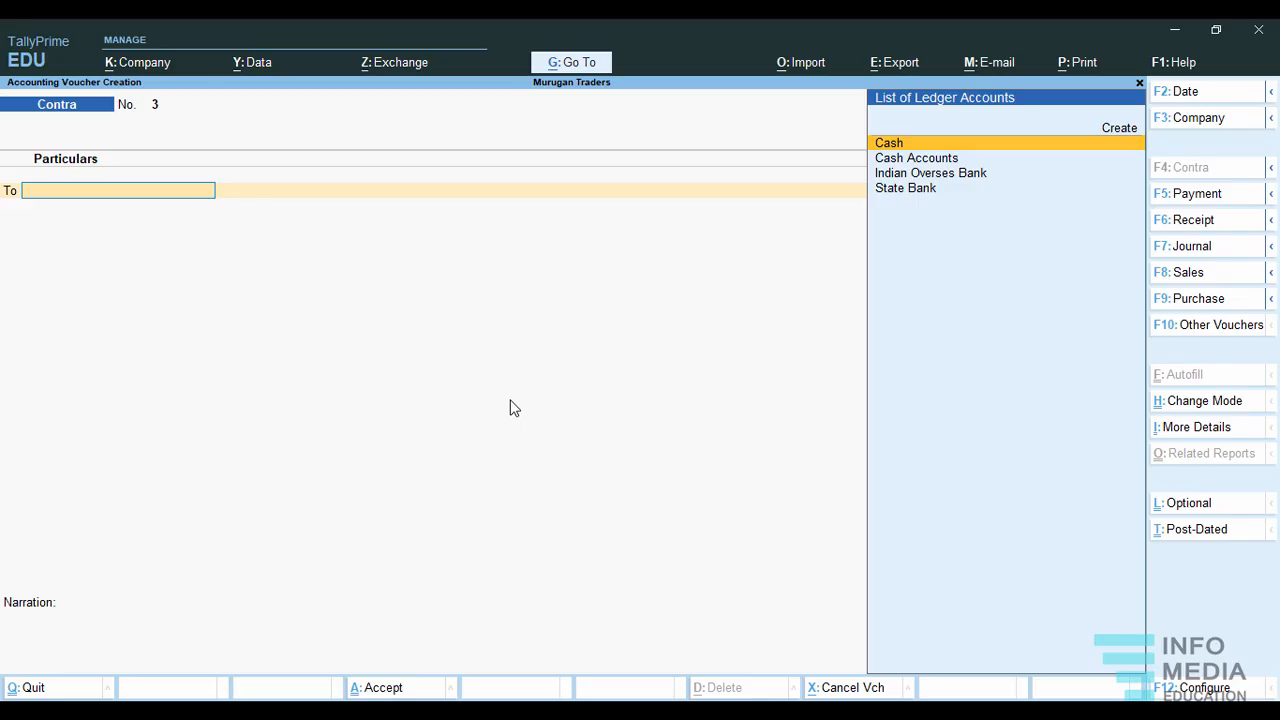
click(903, 190)
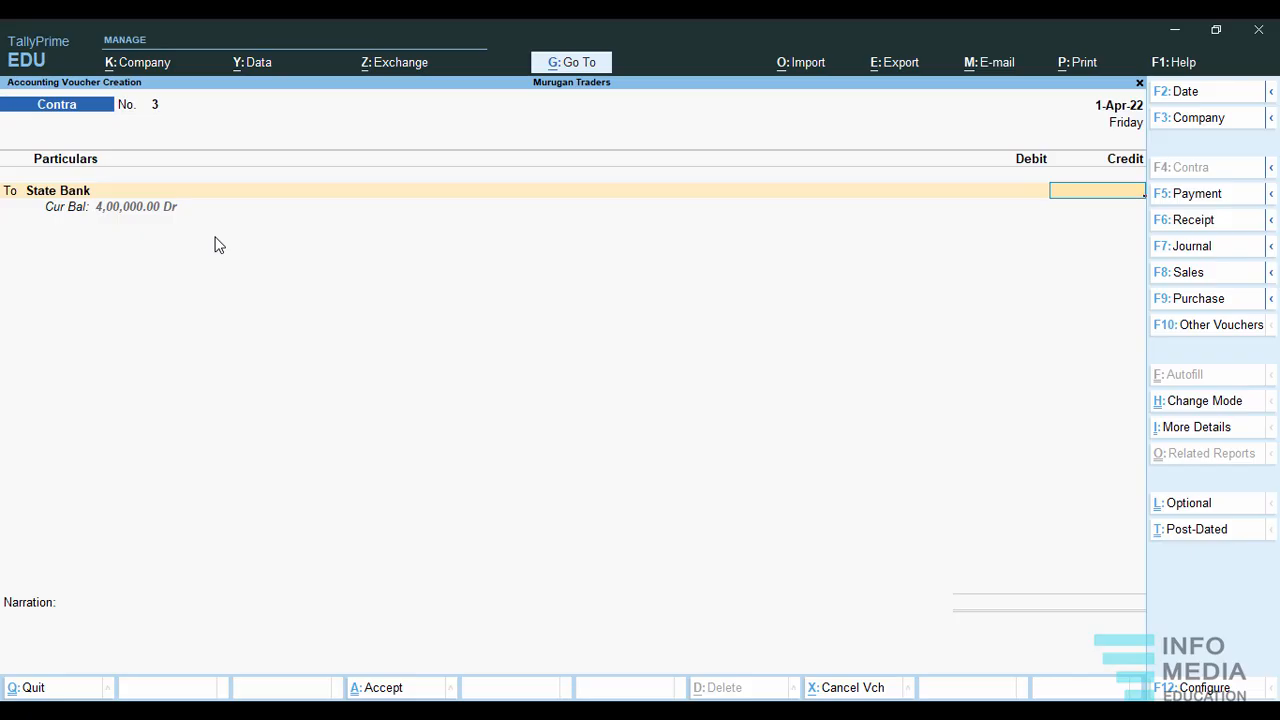
text(50000)
key(Return)
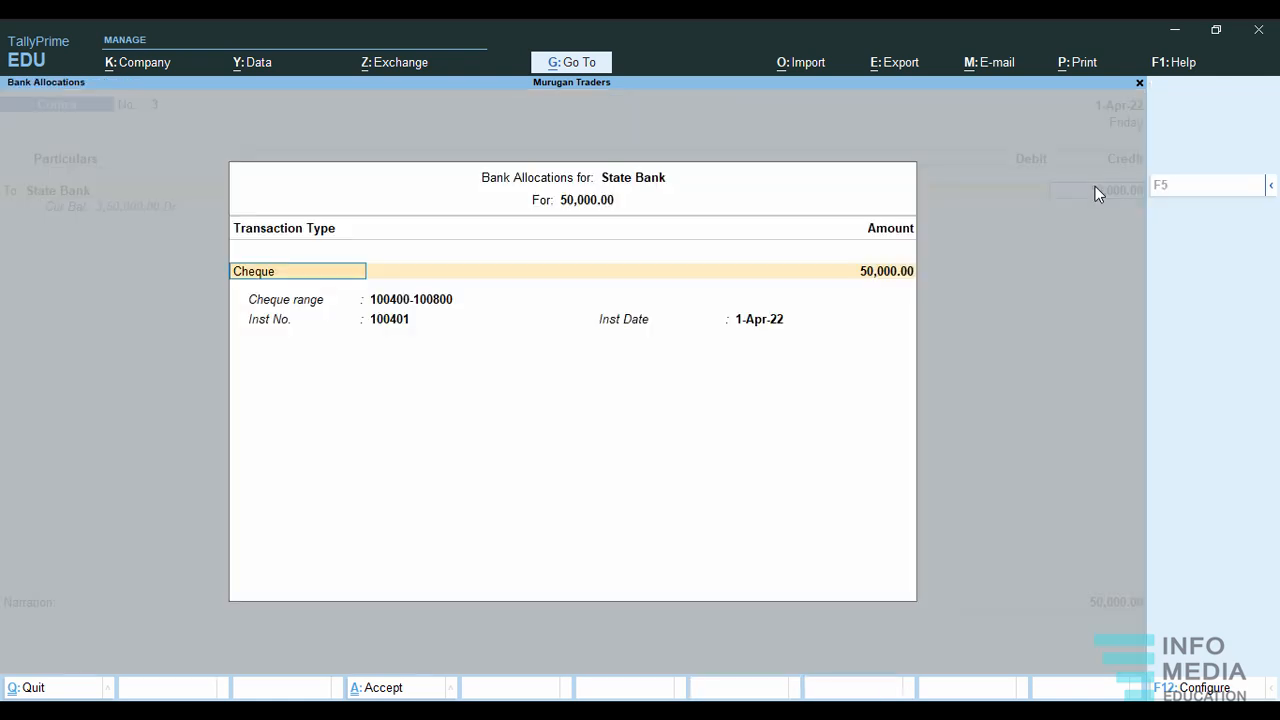
Accept the State Bank allocation of 50,000 as cheque 100401 dated 1-Apr-22.
key(Return)
key(Return)
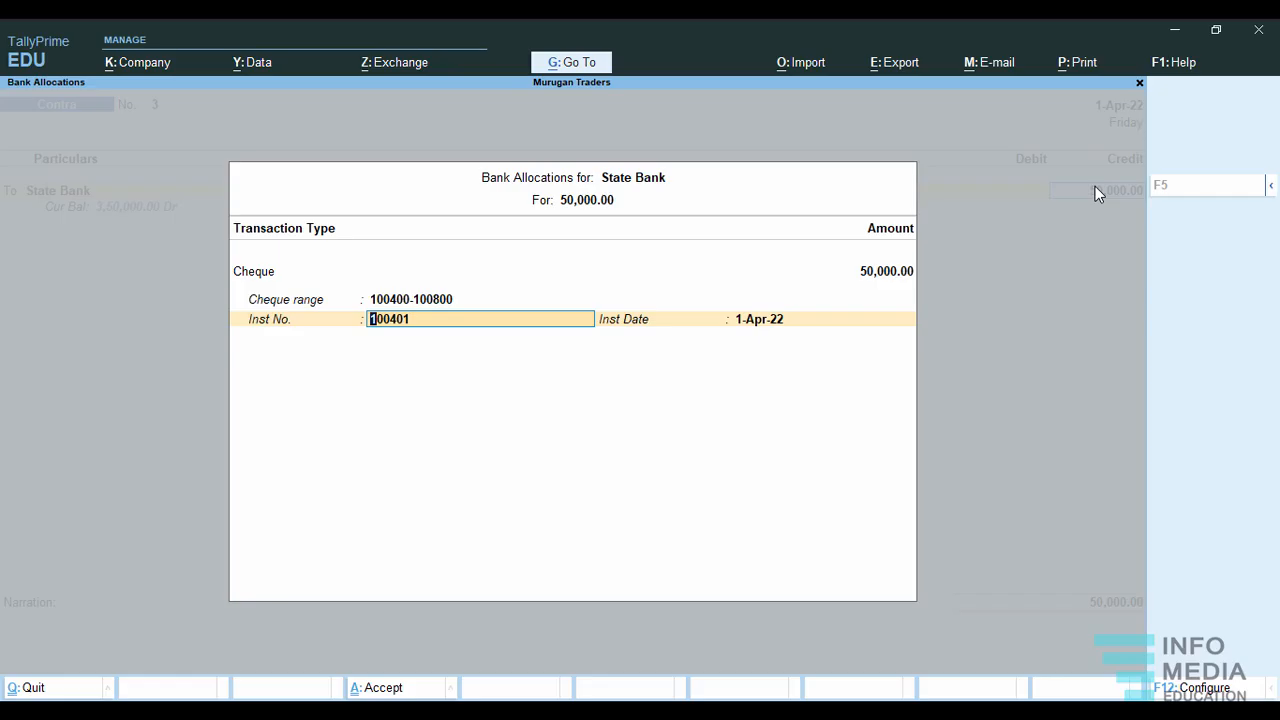
key(Return)
key(Return)
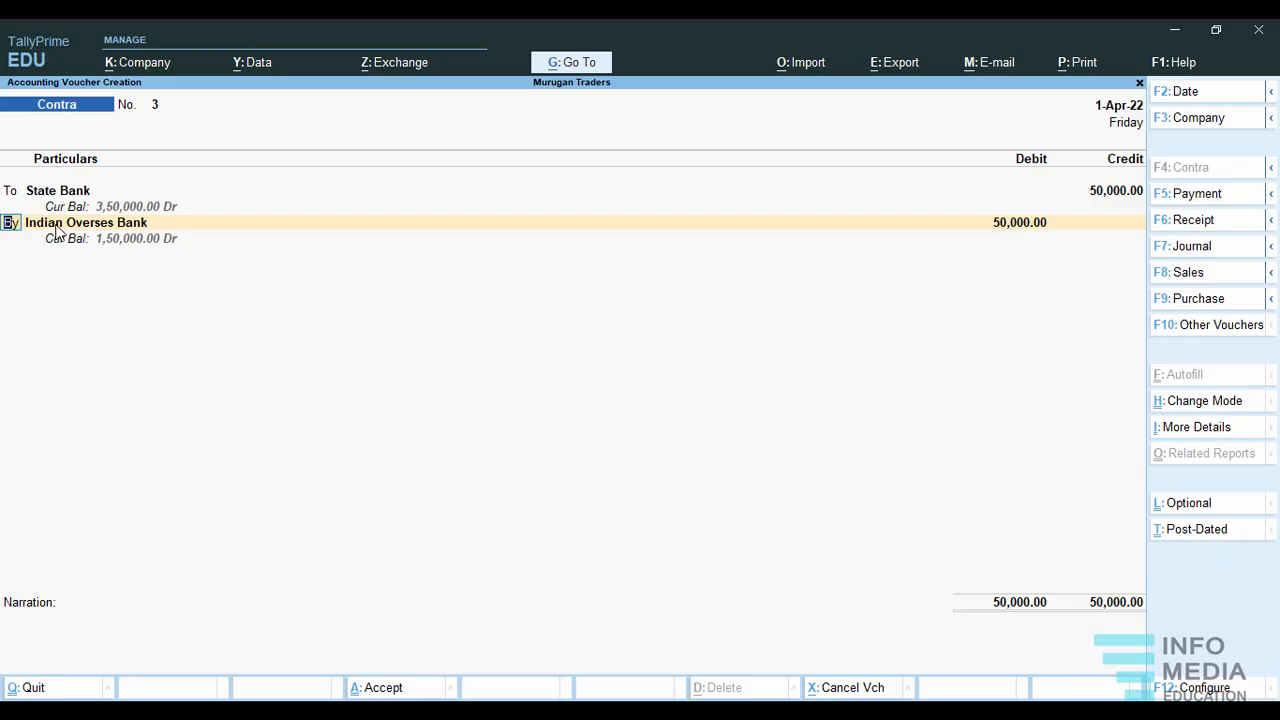
Change the voucher's debit ledger from Indian Overses Bank to Cash Accounts with an amount of 50,000.
key(Return)
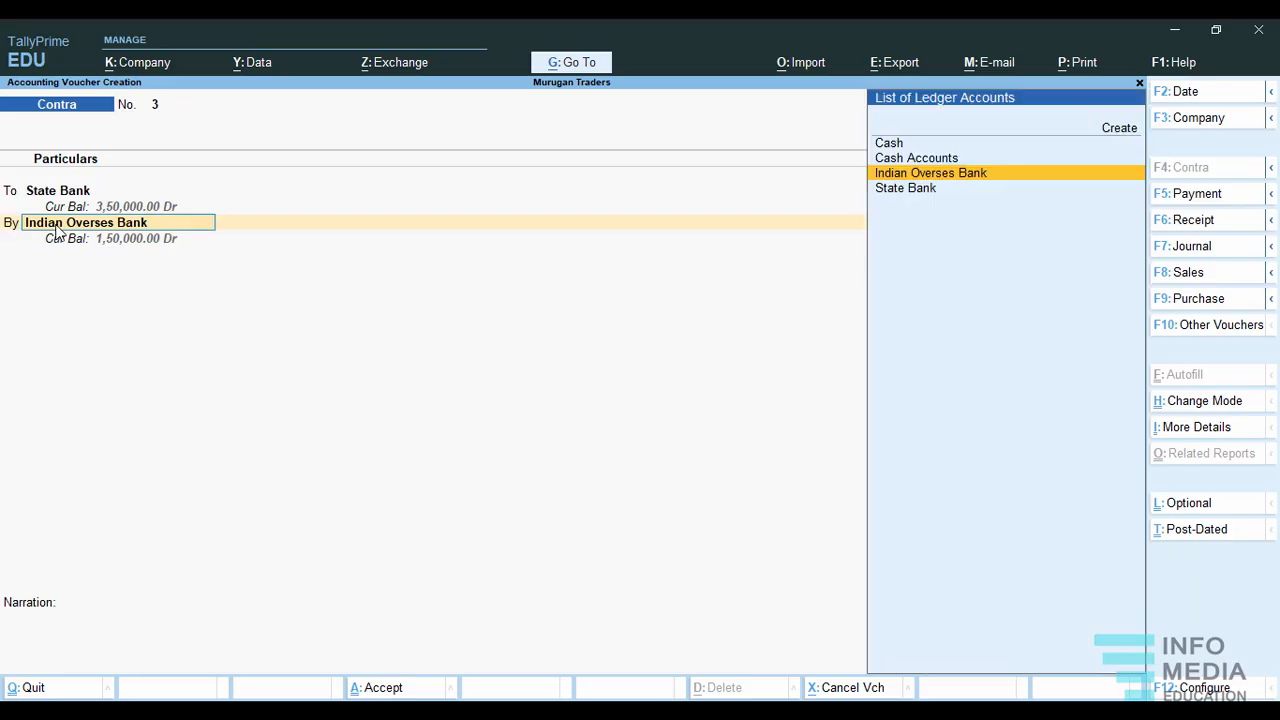
click(916, 166)
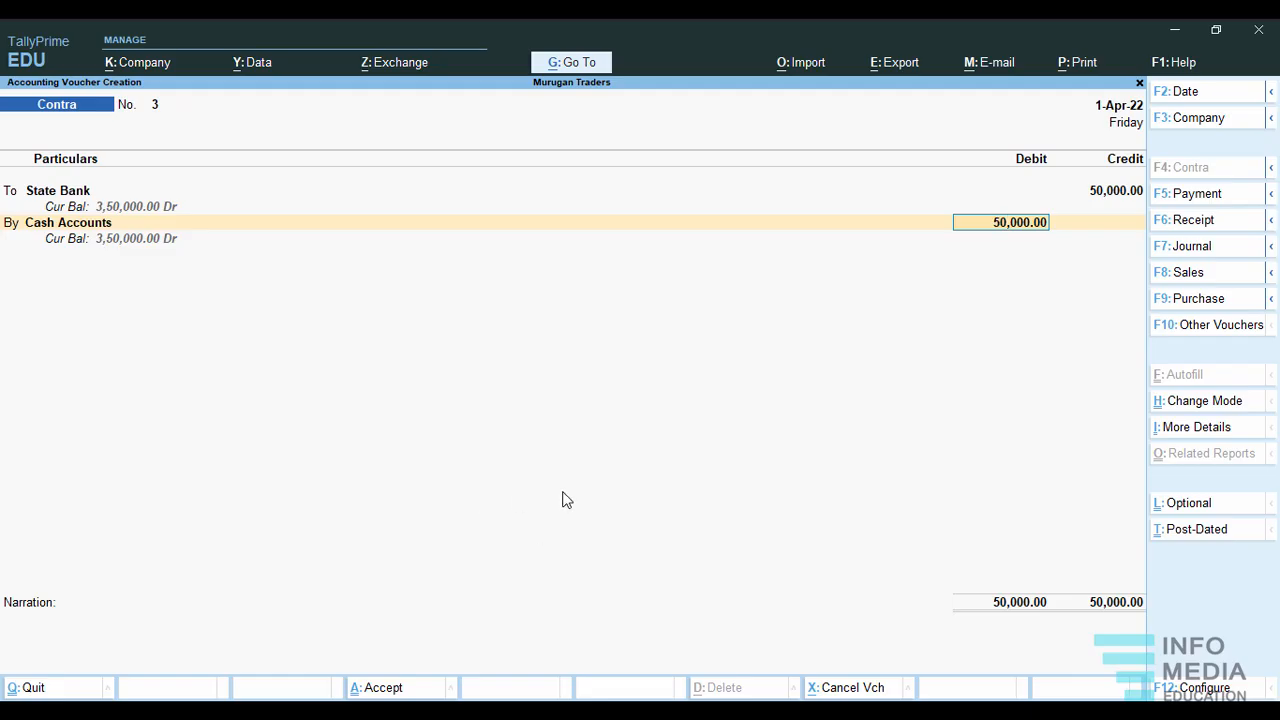
key(Return)
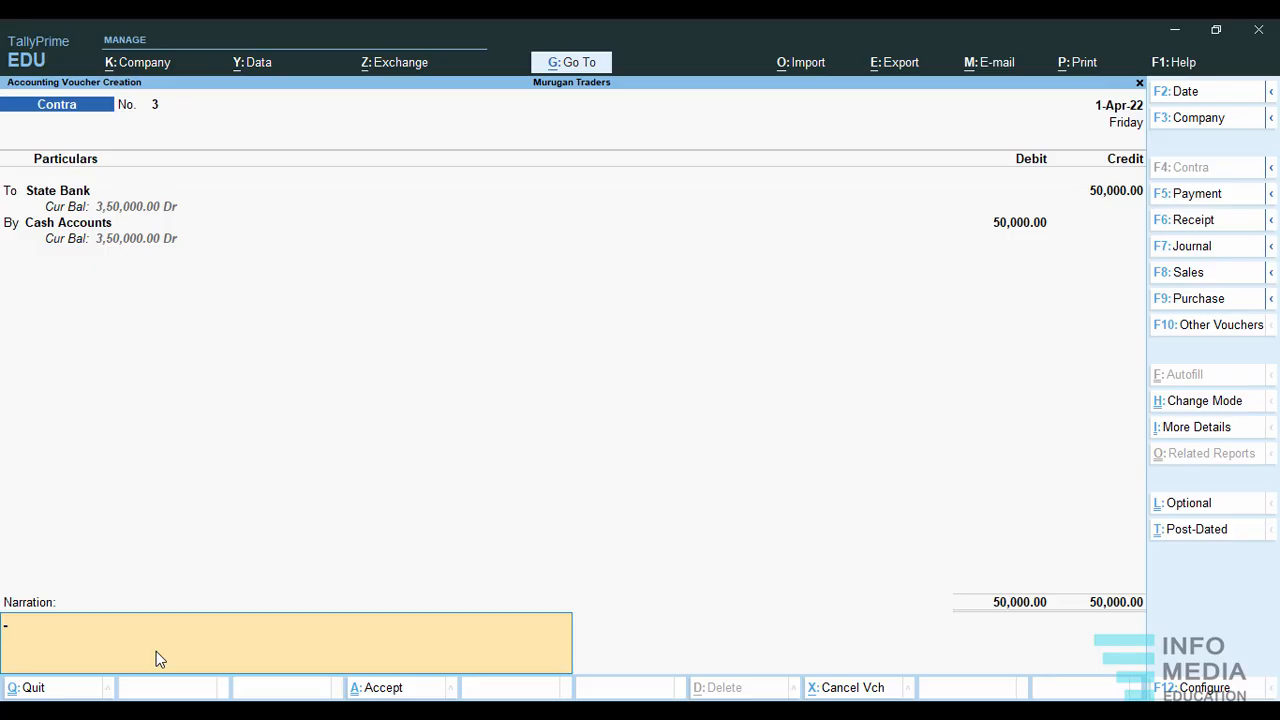
Leave the narration blank and save the State Bank cash withdrawal contra voucher.
text(cash with)
key(BackSpace)
key(BackSpace)
key(BackSpace)
key(BackSpace)
key(BackSpace)
key(BackSpace)
key(BackSpace)
key(BackSpace)
key(Return)
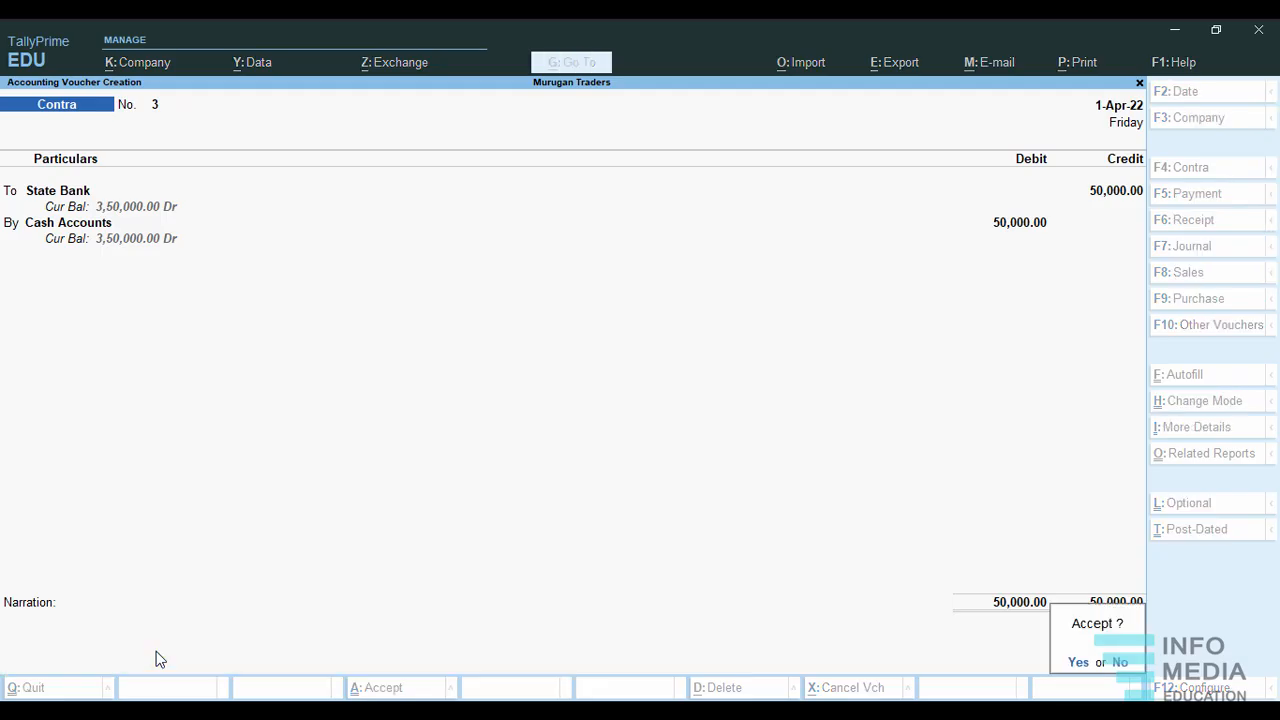
key(Return)
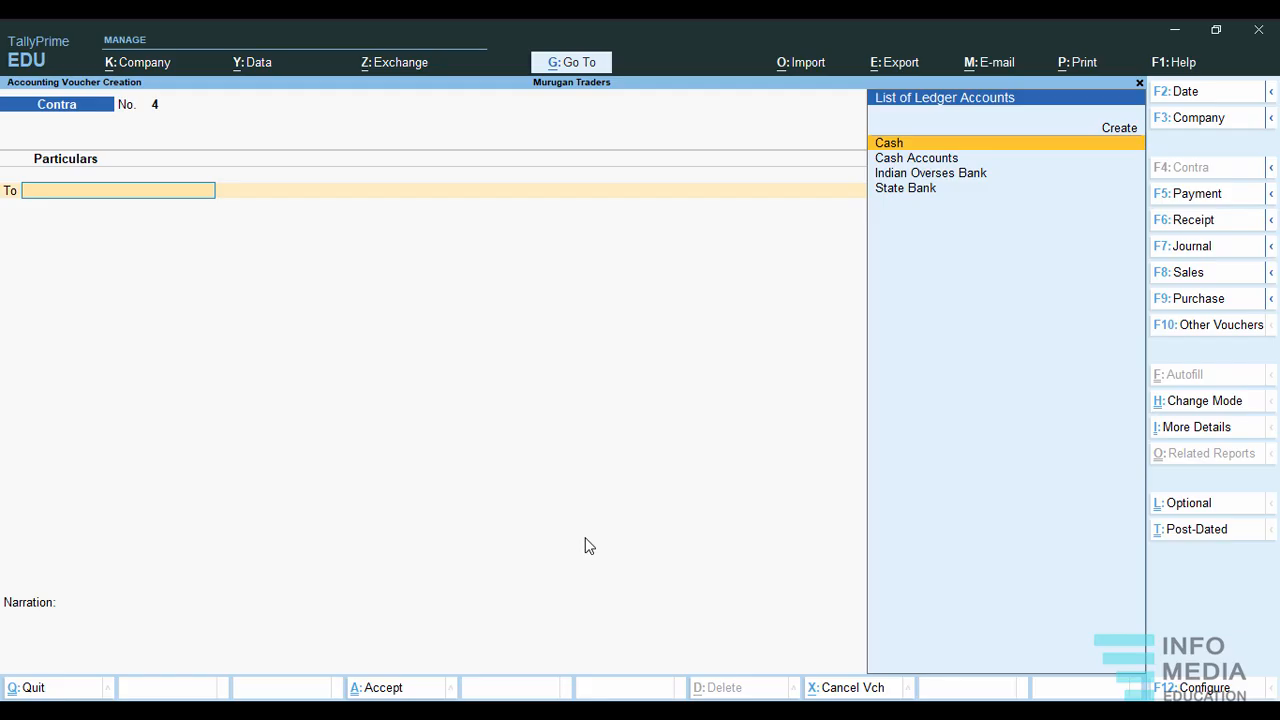
Create a ledger named Canara Bank under the Bank Accounts group from the voucher's ledger list.
click(1119, 128)
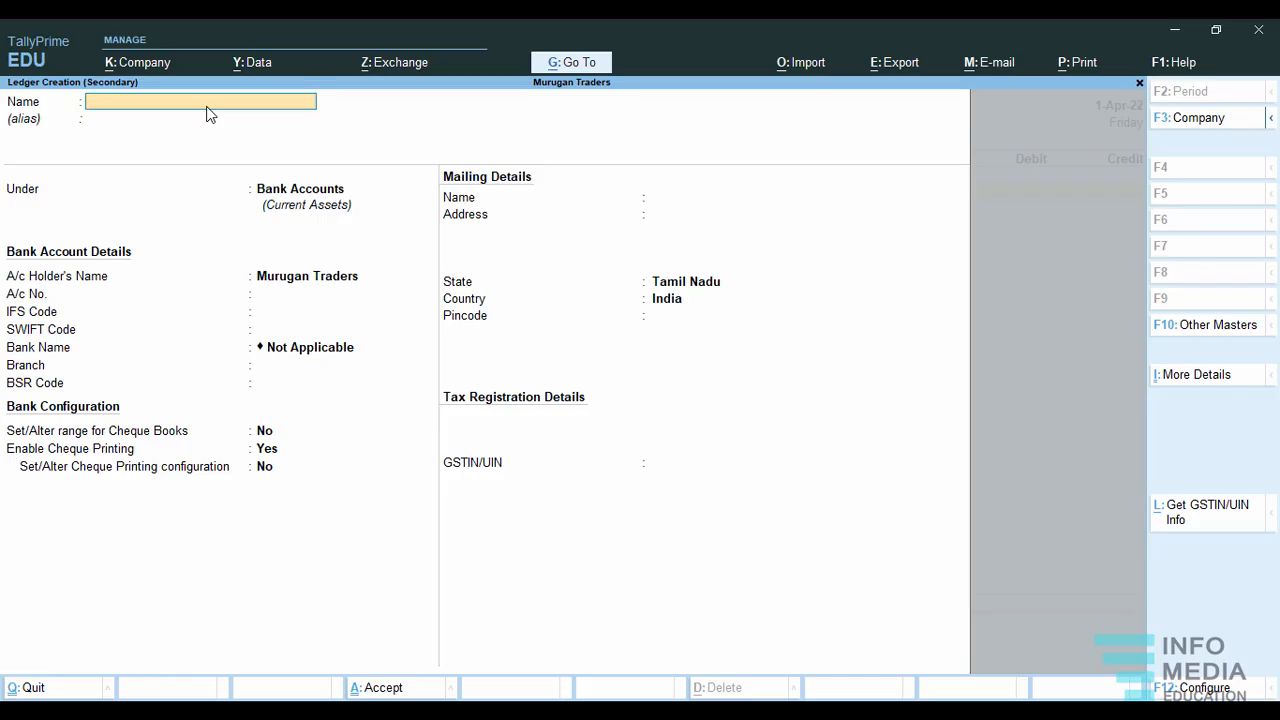
text(Canara Bank)
key(Return)
key(Return)
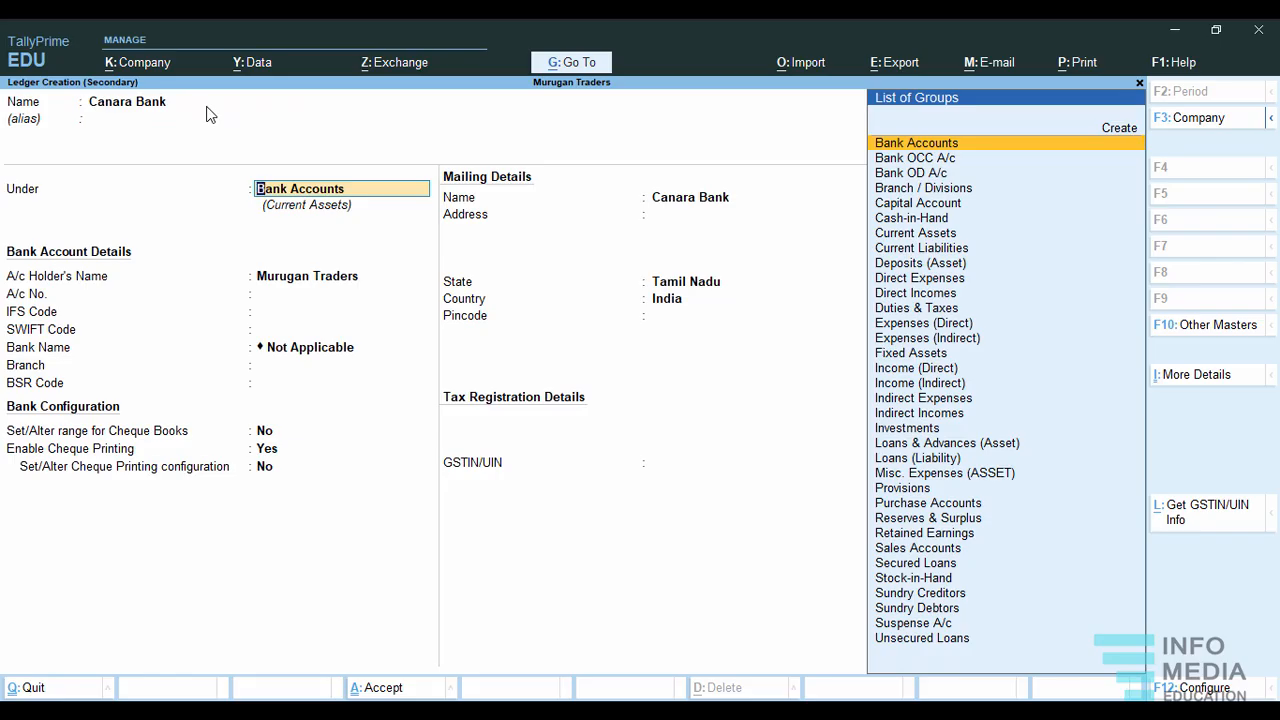
key(Return)
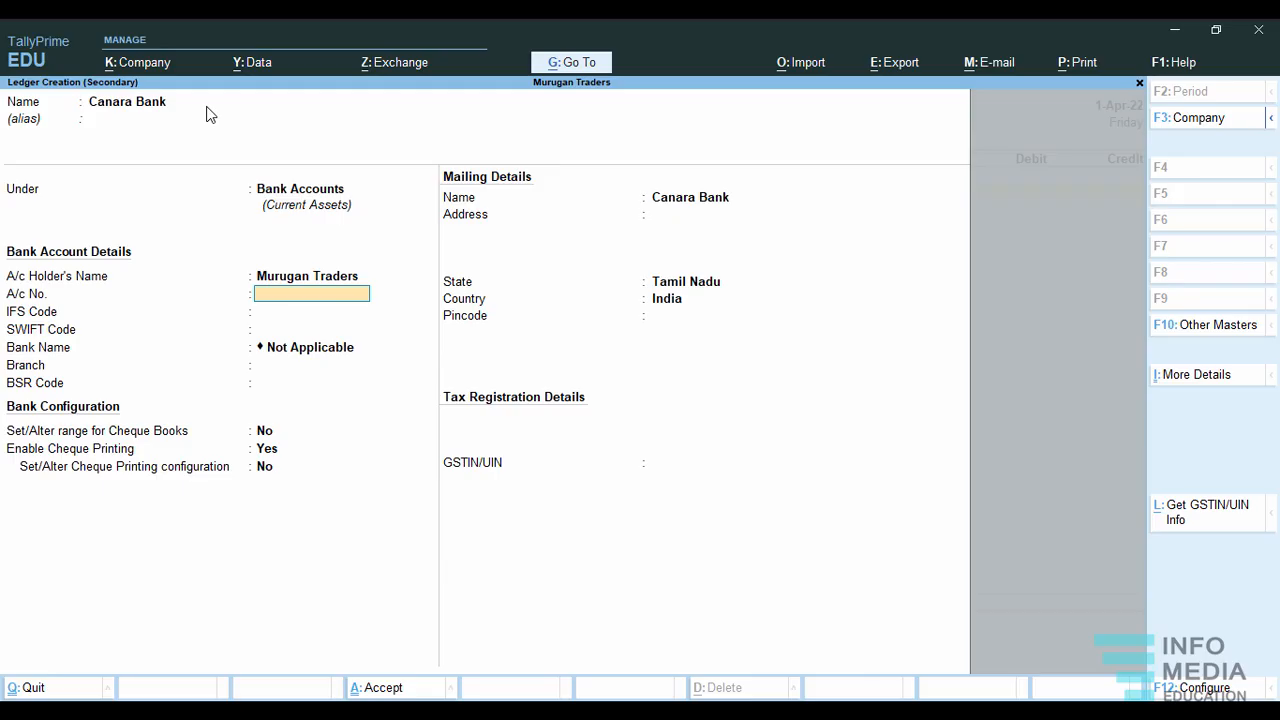
Enter the Canara Bank account number and set its branch to Thanjavur, leaving the IFS, SWIFT and BSR codes blank.
key(Return)
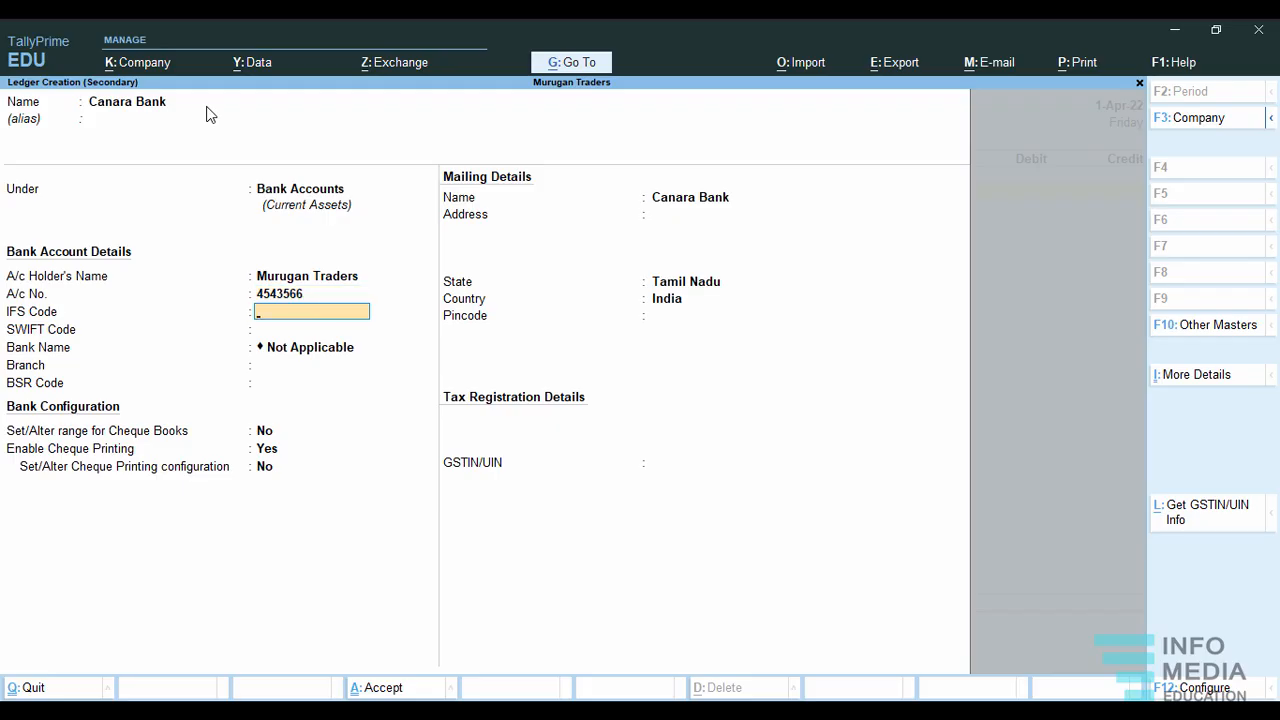
key(Return)
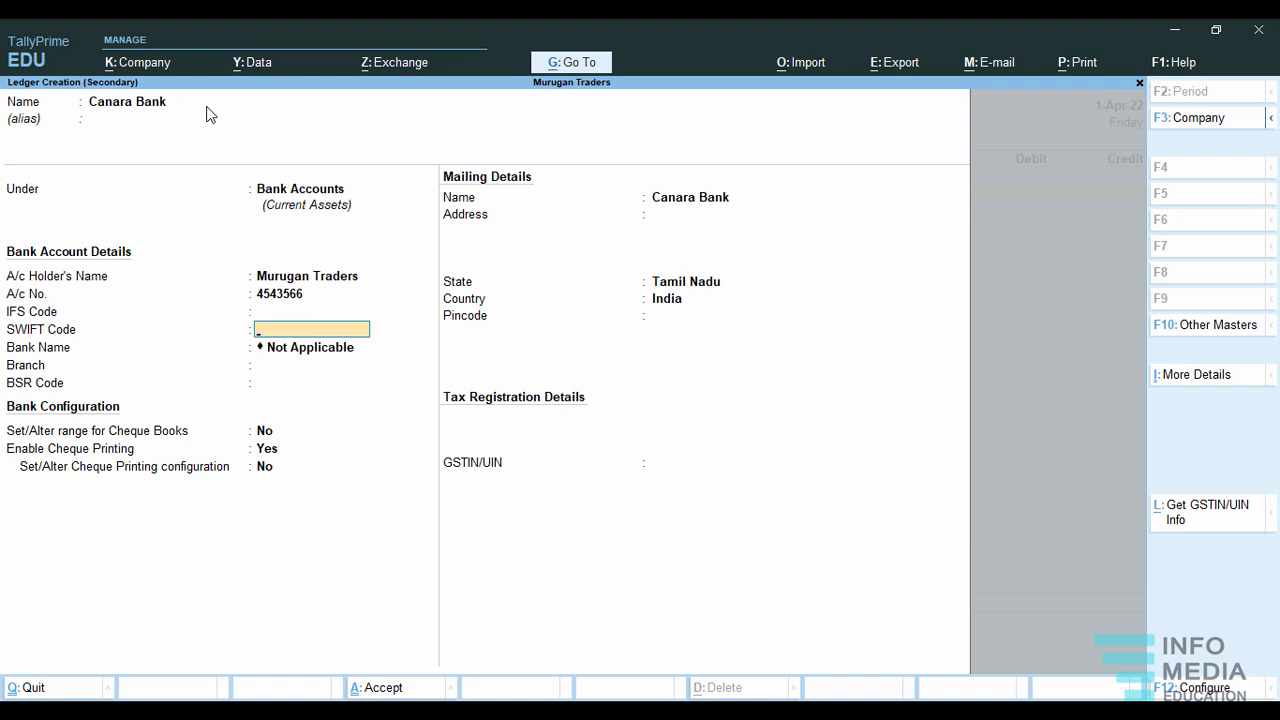
key(Return)
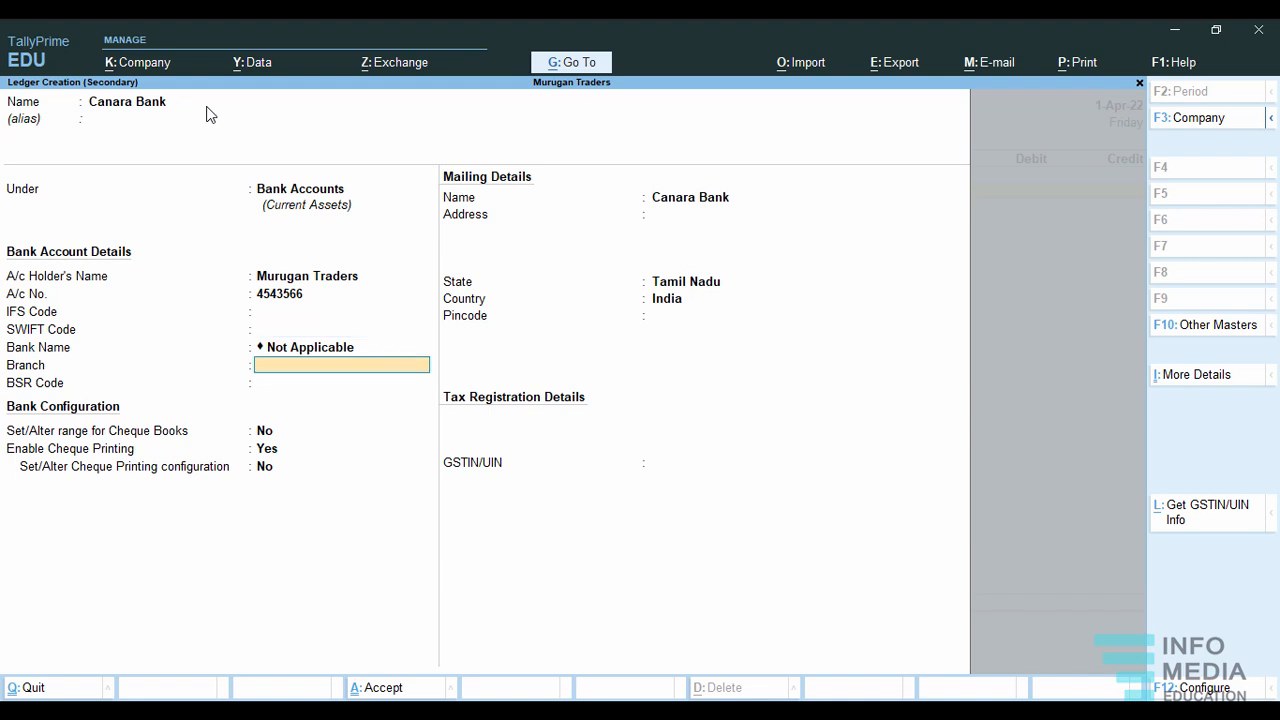
text(Thanjavu)
key(Return)
key(Return)
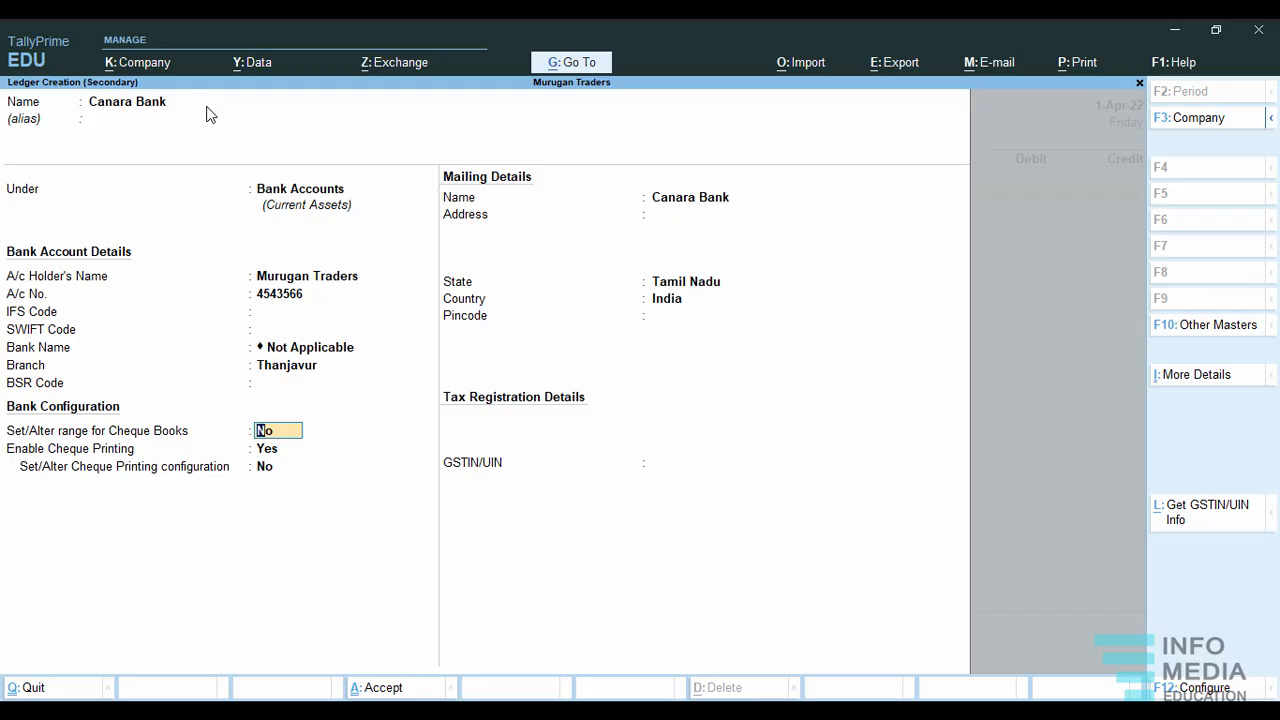
Save the Canara Bank ledger with the default cheque settings and abandon the contra voucher in progress.
key(Return)
key(Return)
key(Return)
key(Return)
key(Return)
key(Return)
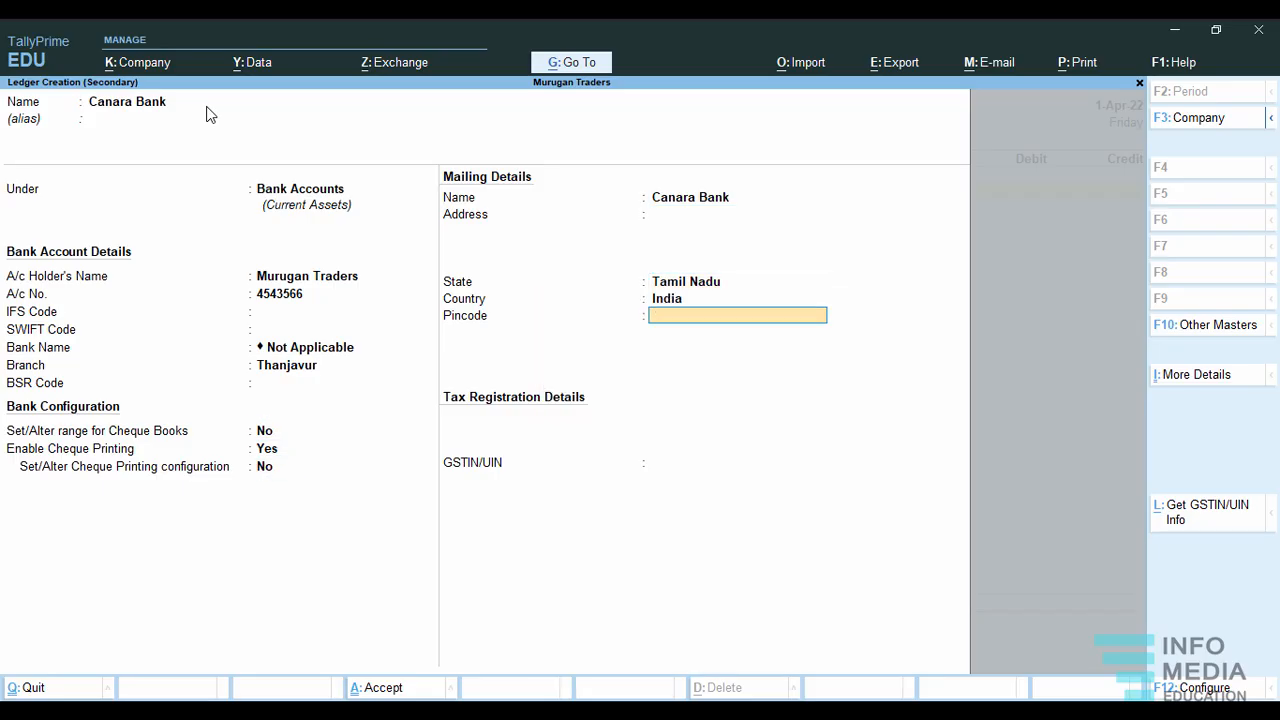
key(ctrl+a)
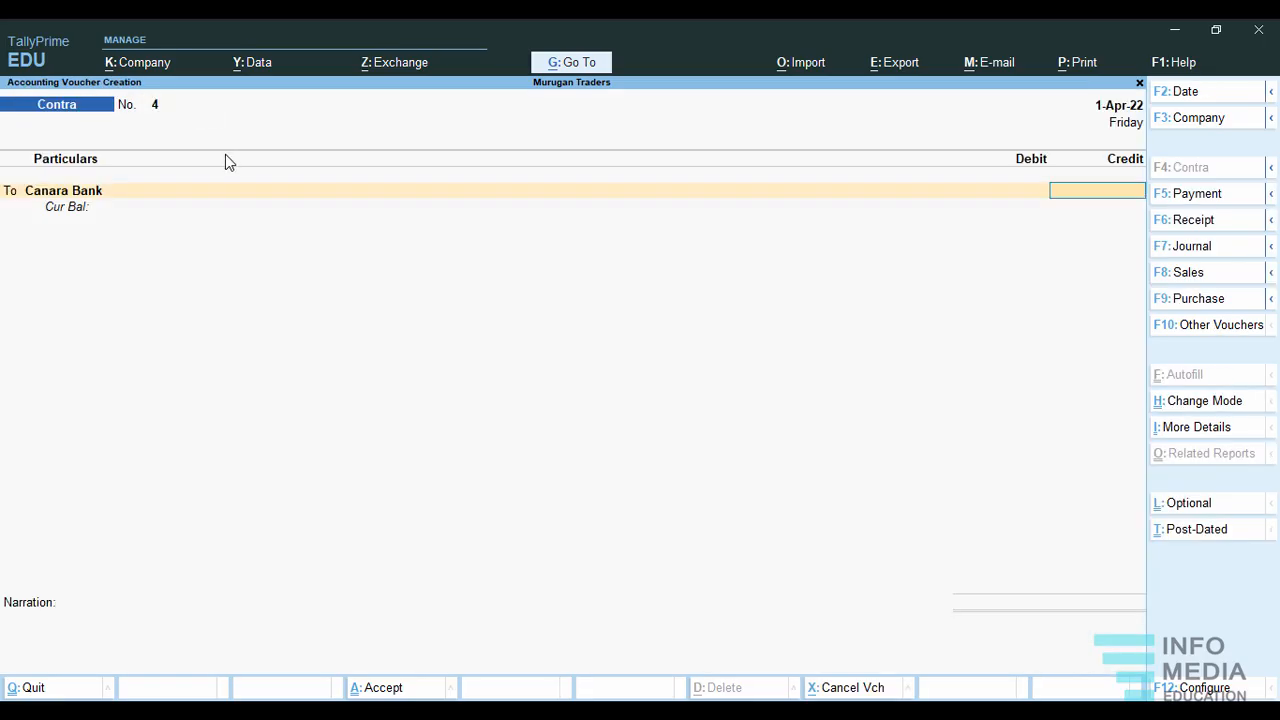
key(Escape)
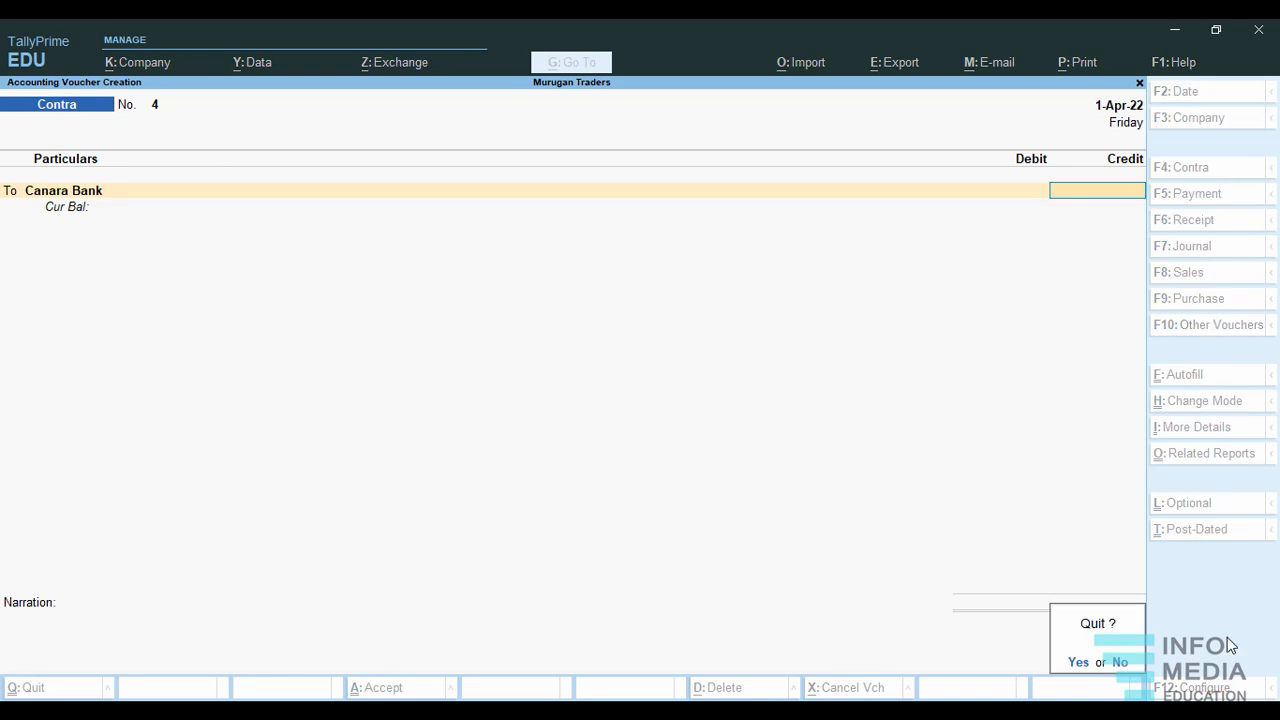
click(1075, 677)
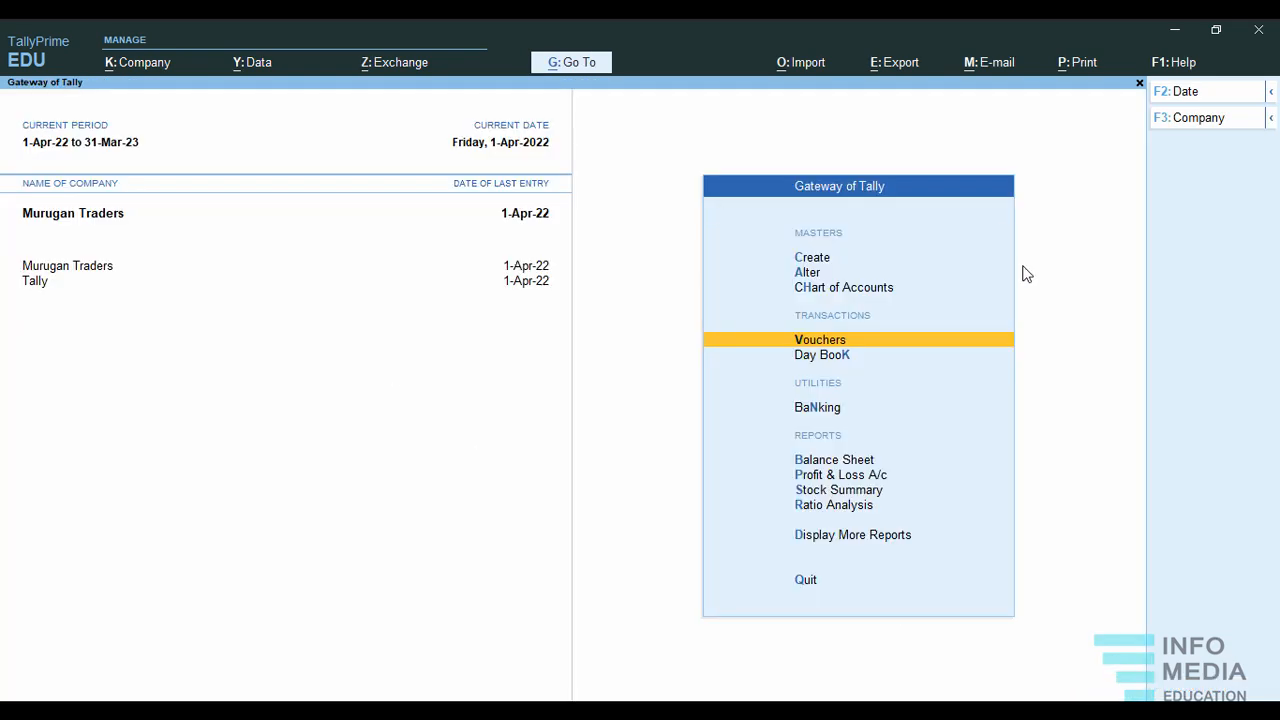
Start a new contra voucher and credit Cash Accounts with 50,000.
click(828, 340)
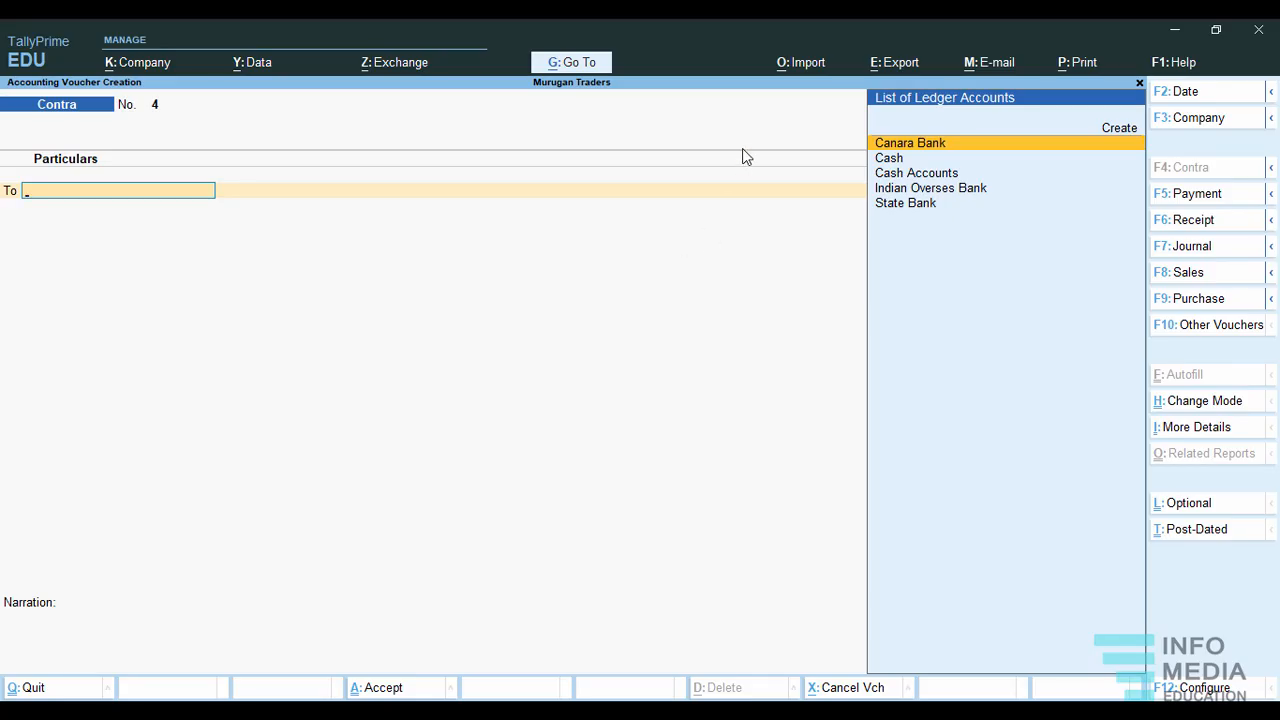
click(953, 174)
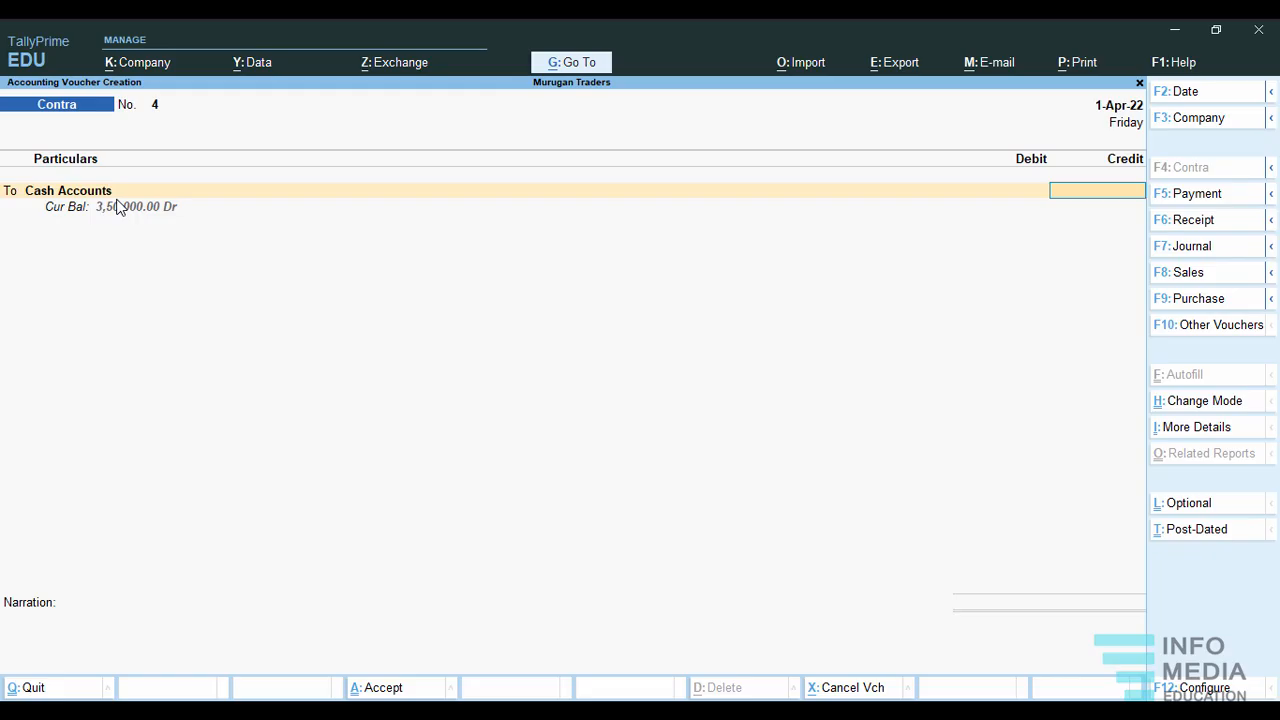
text(50000)
key(Return)
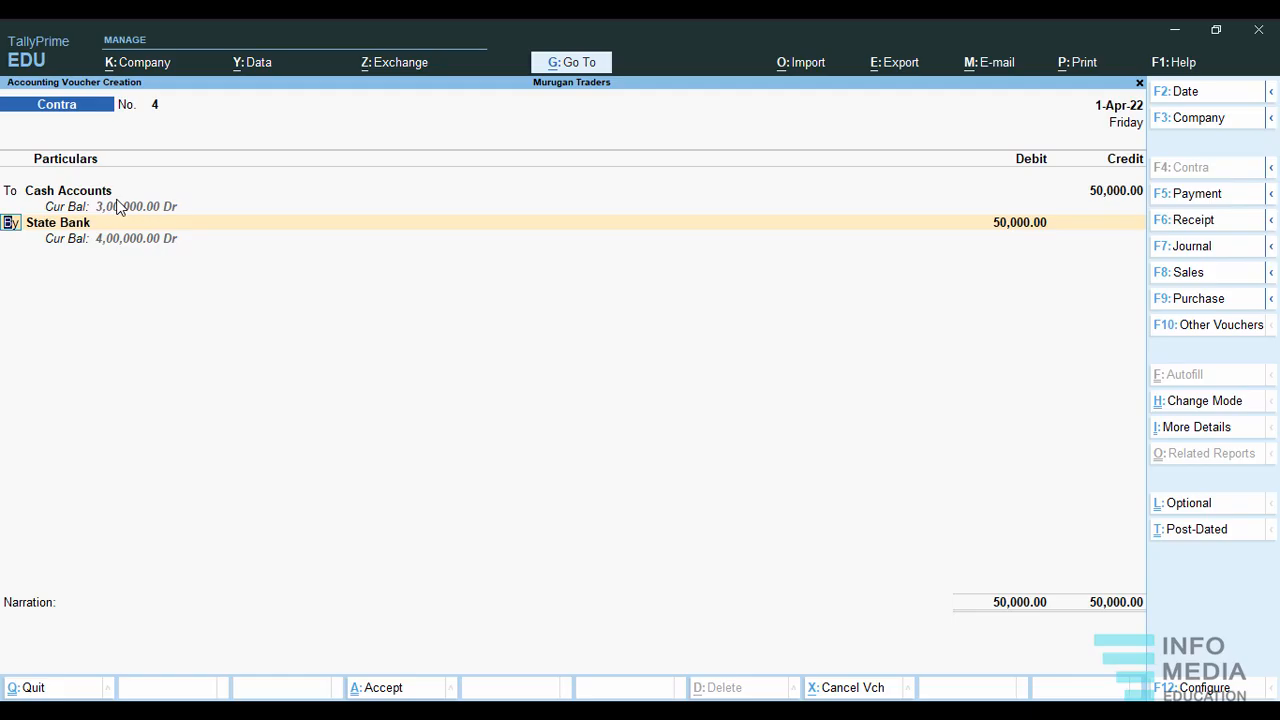
Change the voucher's debit ledger to Canara Bank for 50,000, allocated as a cash transaction.
key(Return)
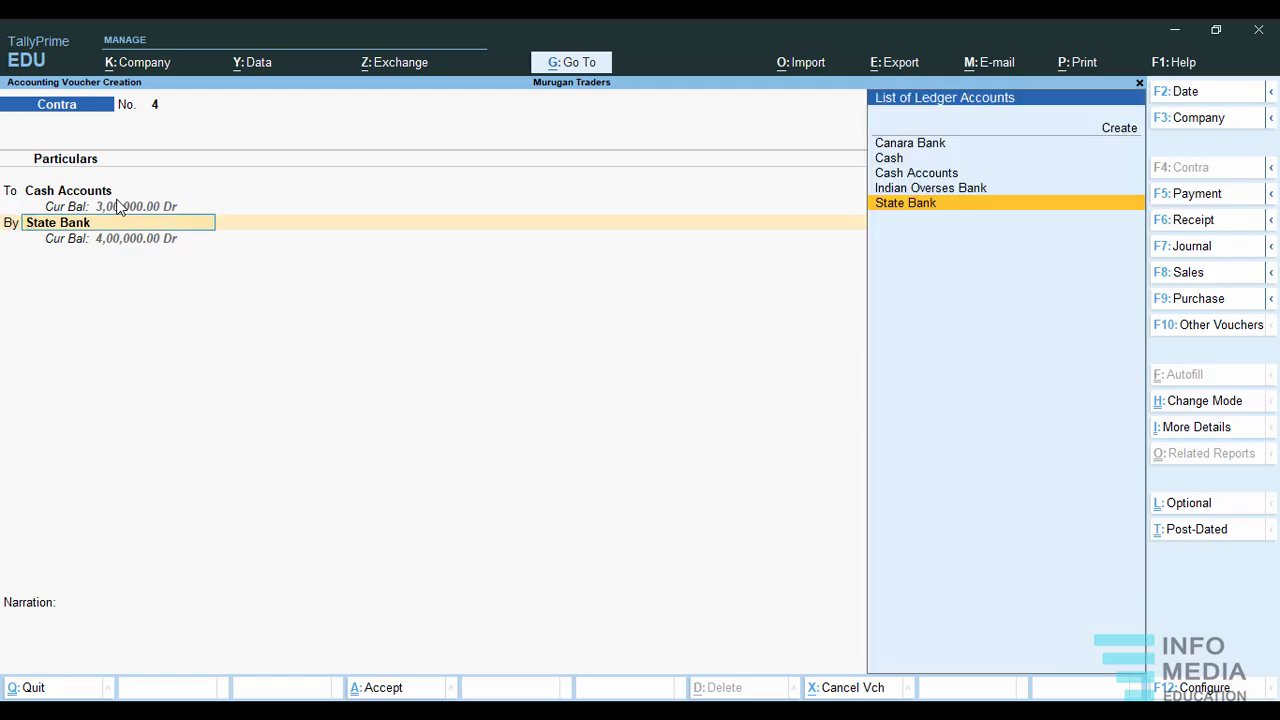
click(941, 150)
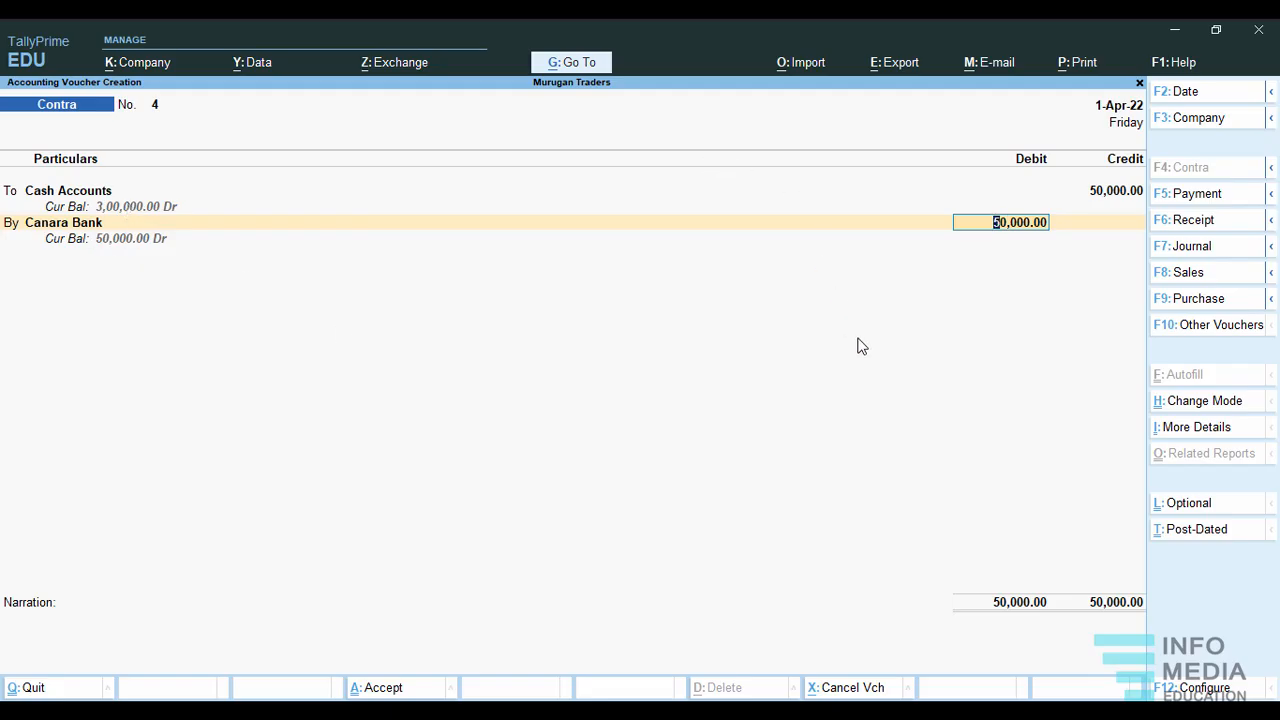
key(Return)
key(Return)
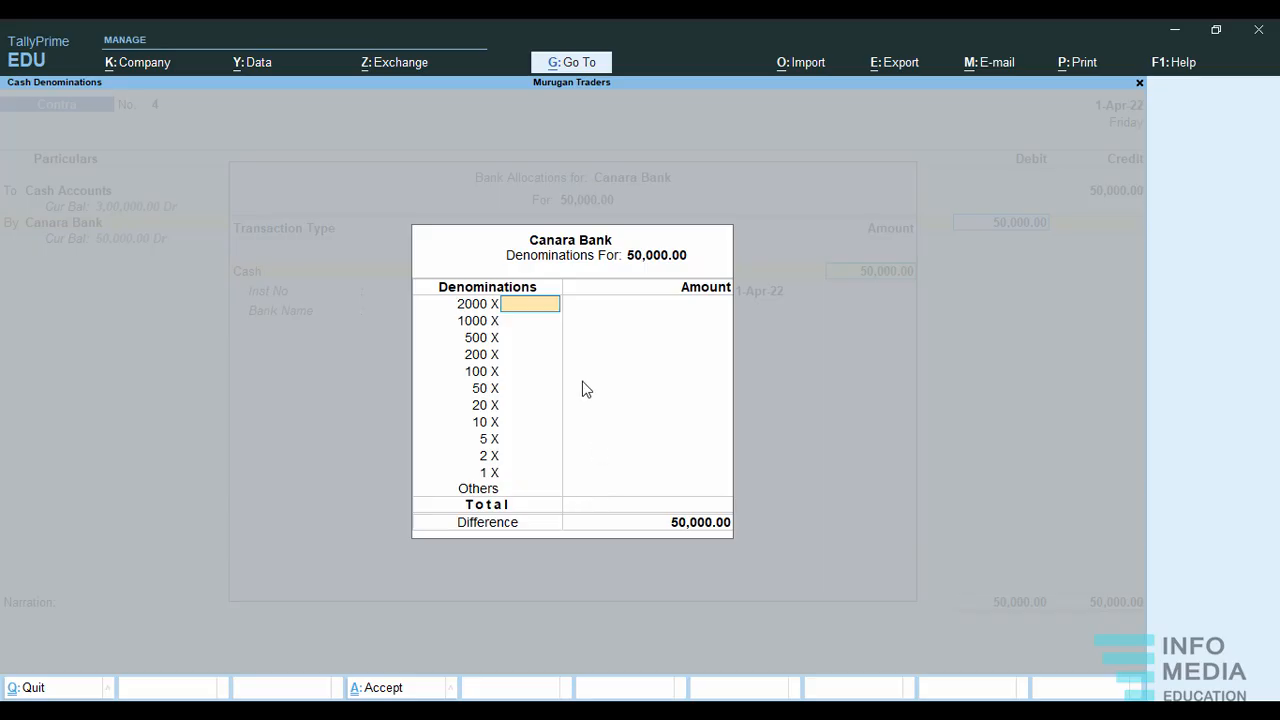
Record the Canara Bank deposit's cash denominations as 50 notes of 1000.
click(511, 321)
text(50)
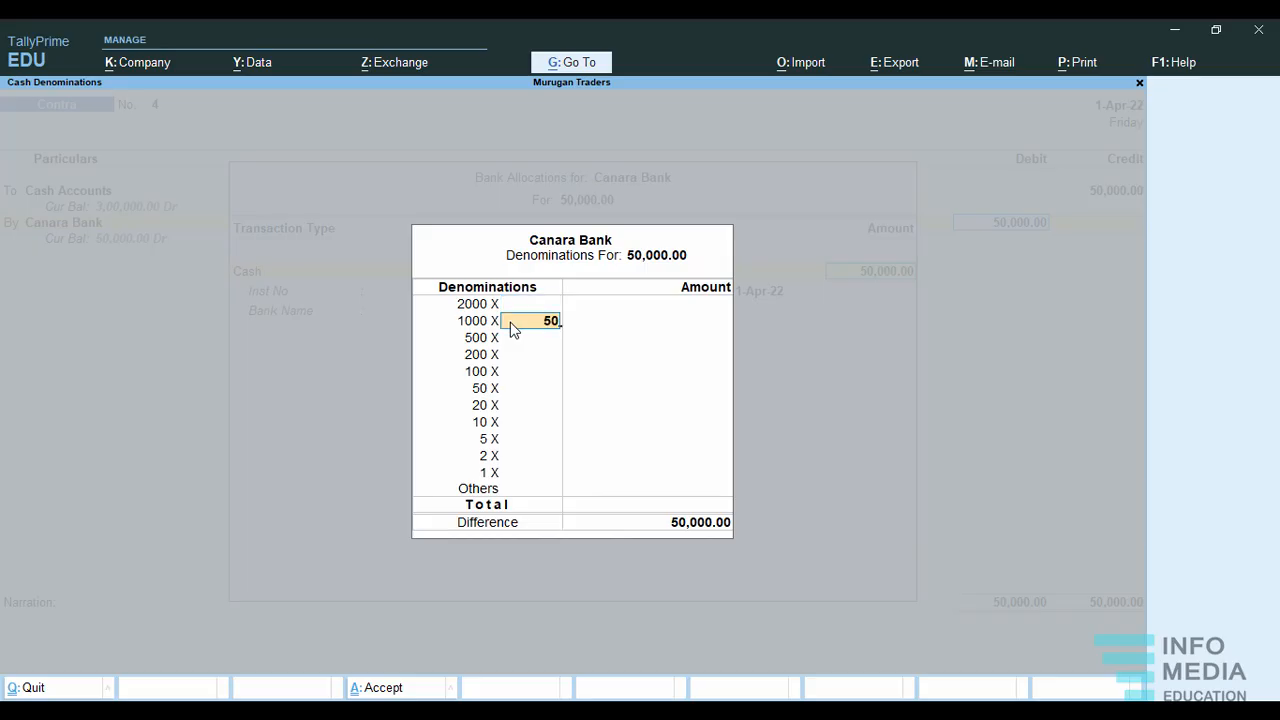
key(Return)
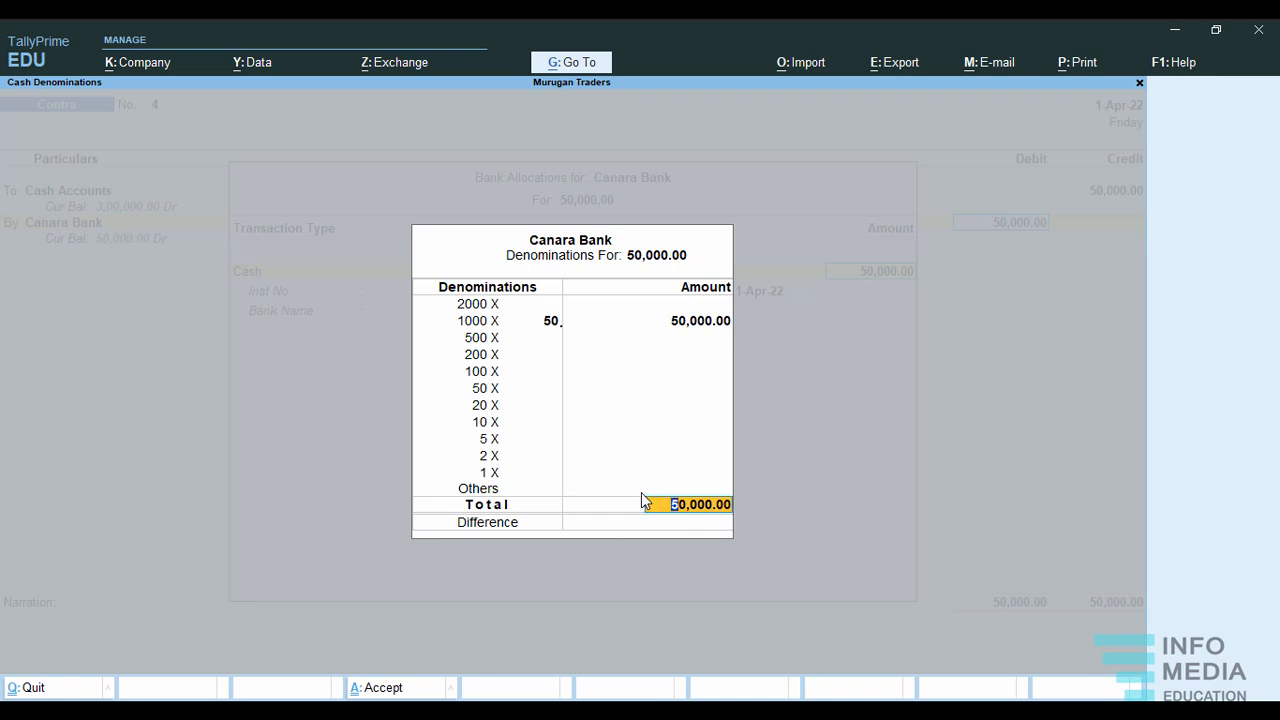
key(Return)
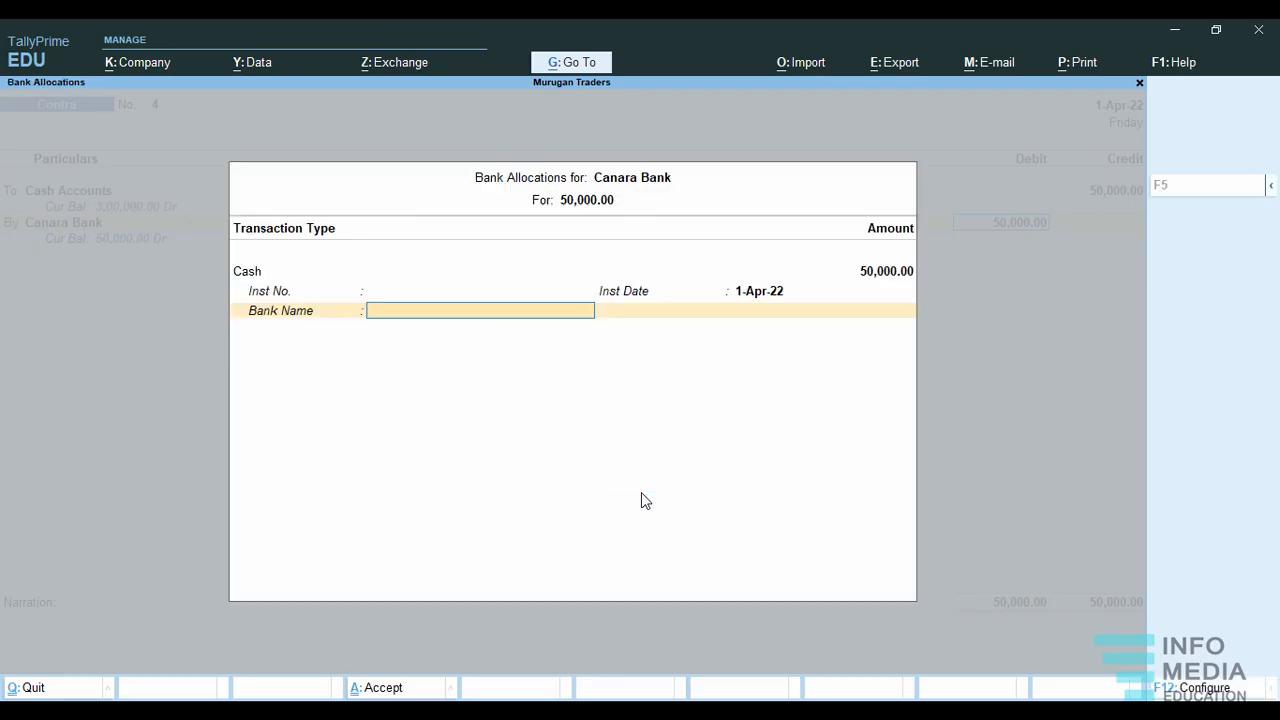
Leave the allocation's bank name and the narration blank and save contra voucher 4.
key(Return)
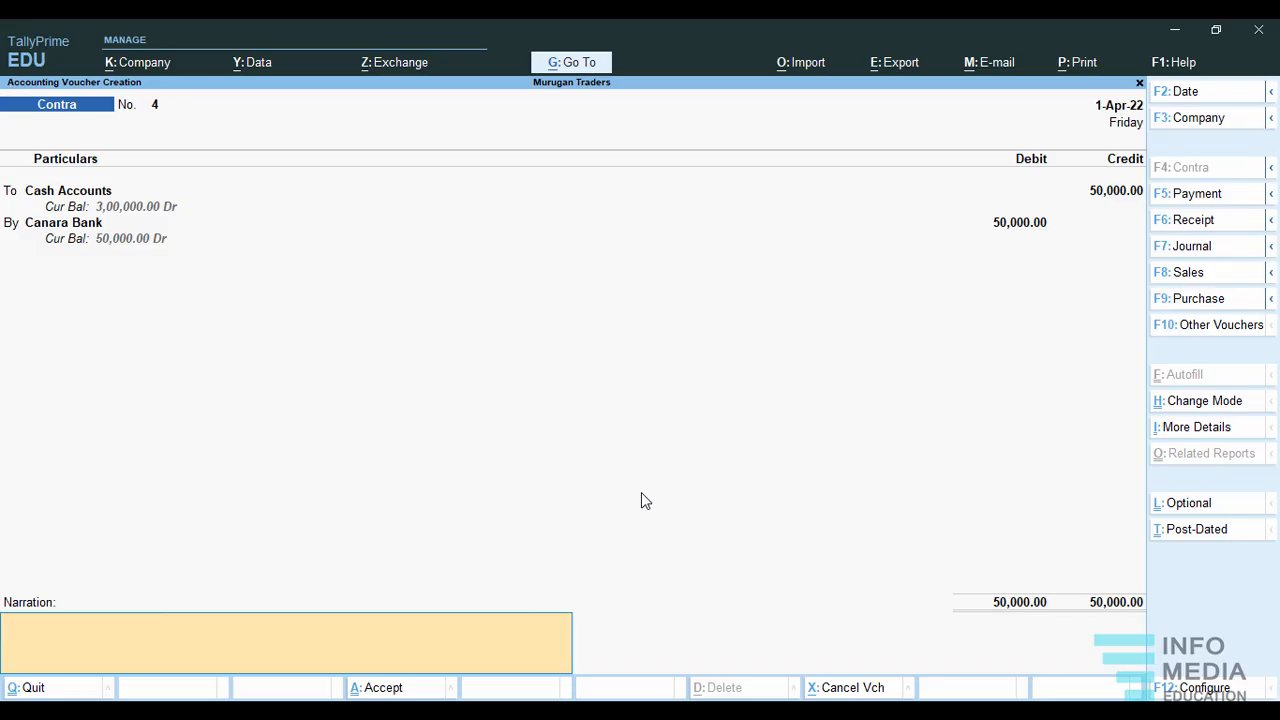
key(Return)
key(Return)
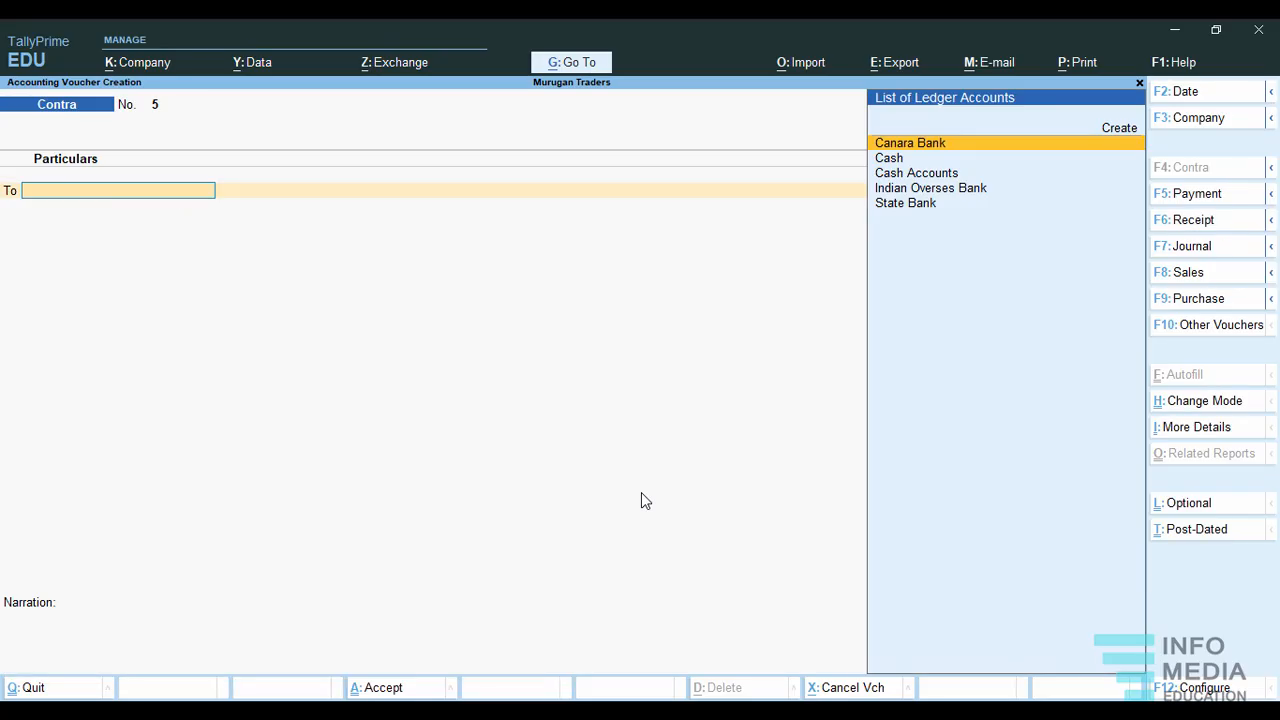
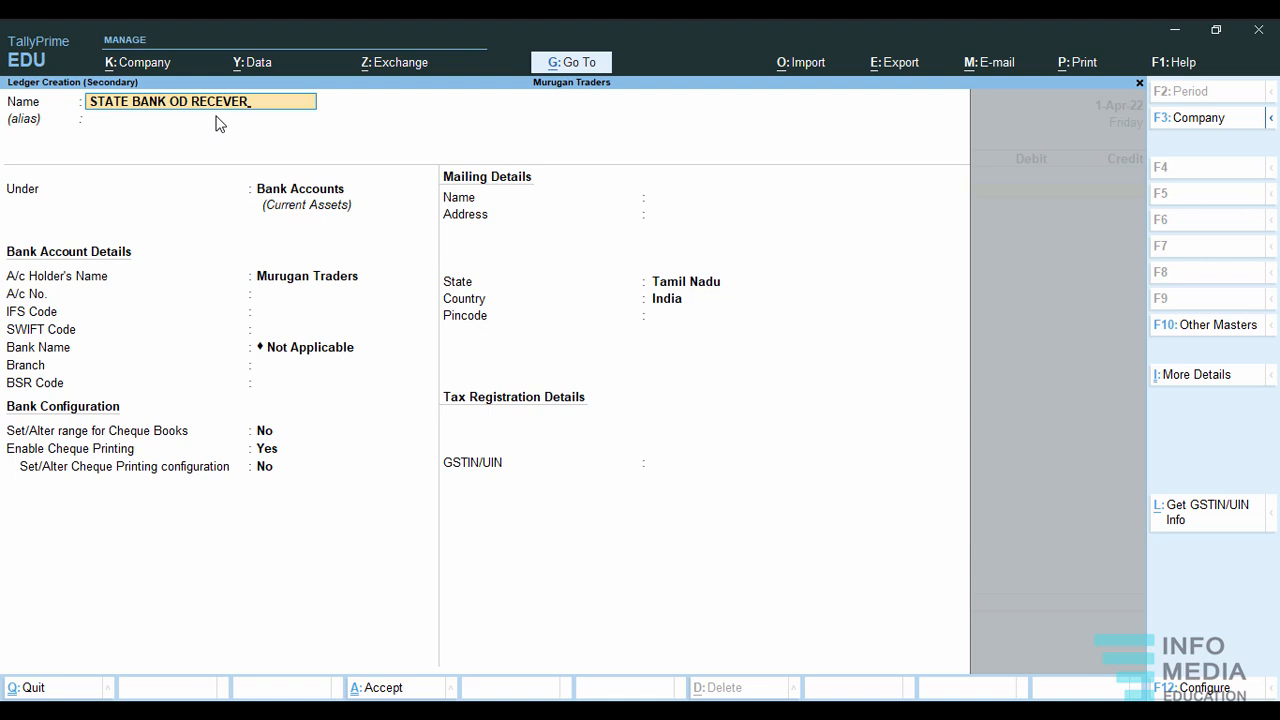
Name the new ledger STATE BANK OD RECEVER without an alias and place it under the Bank OD A/c group.
key(Return)
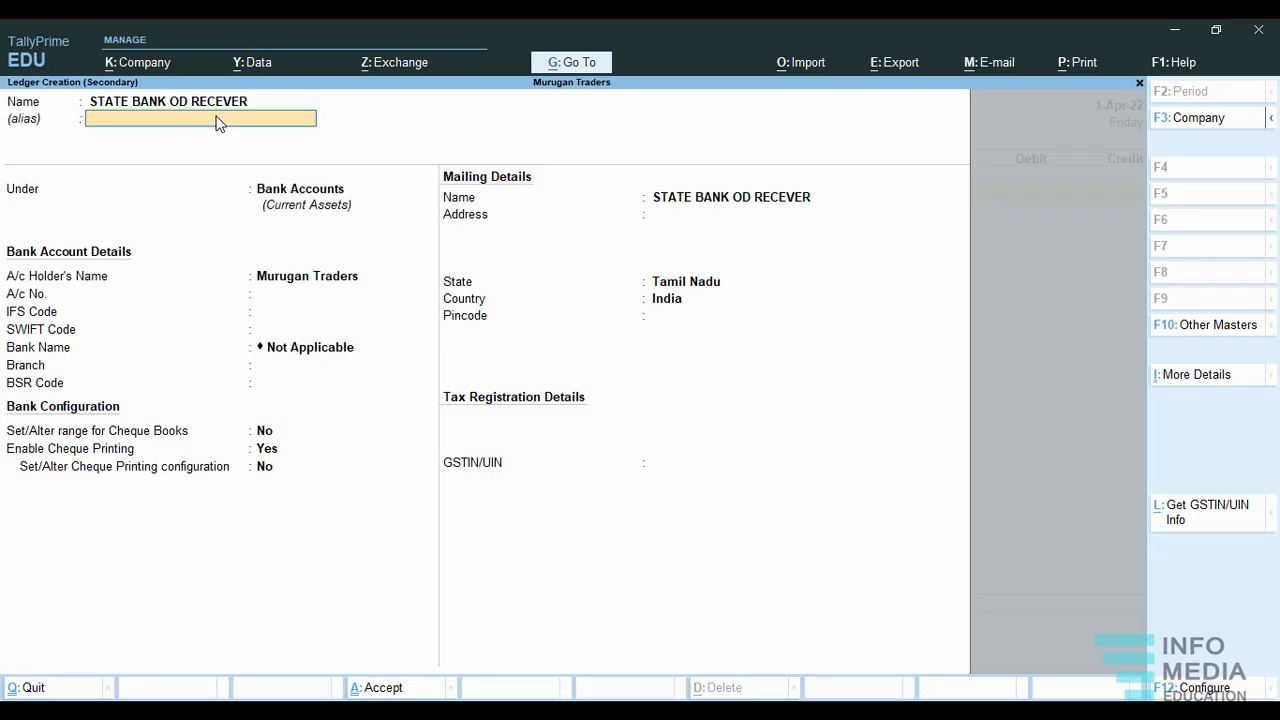
key(Return)
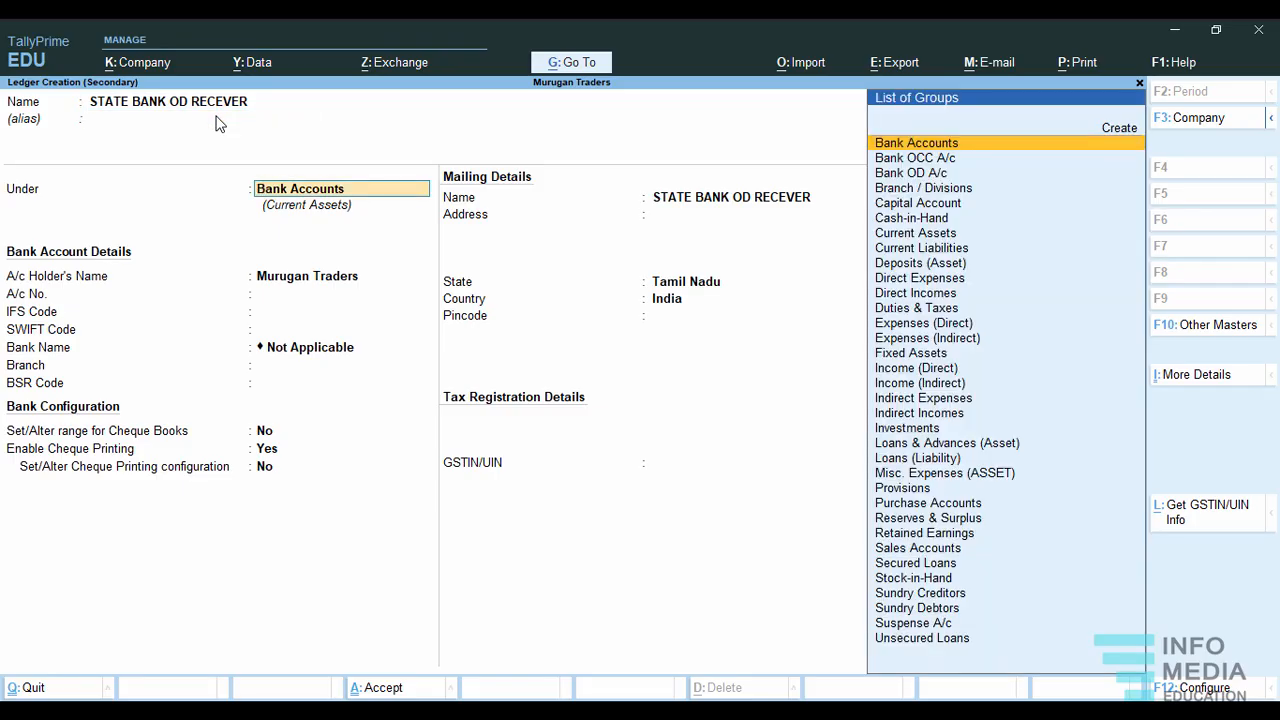
key(Down)
key(Down)
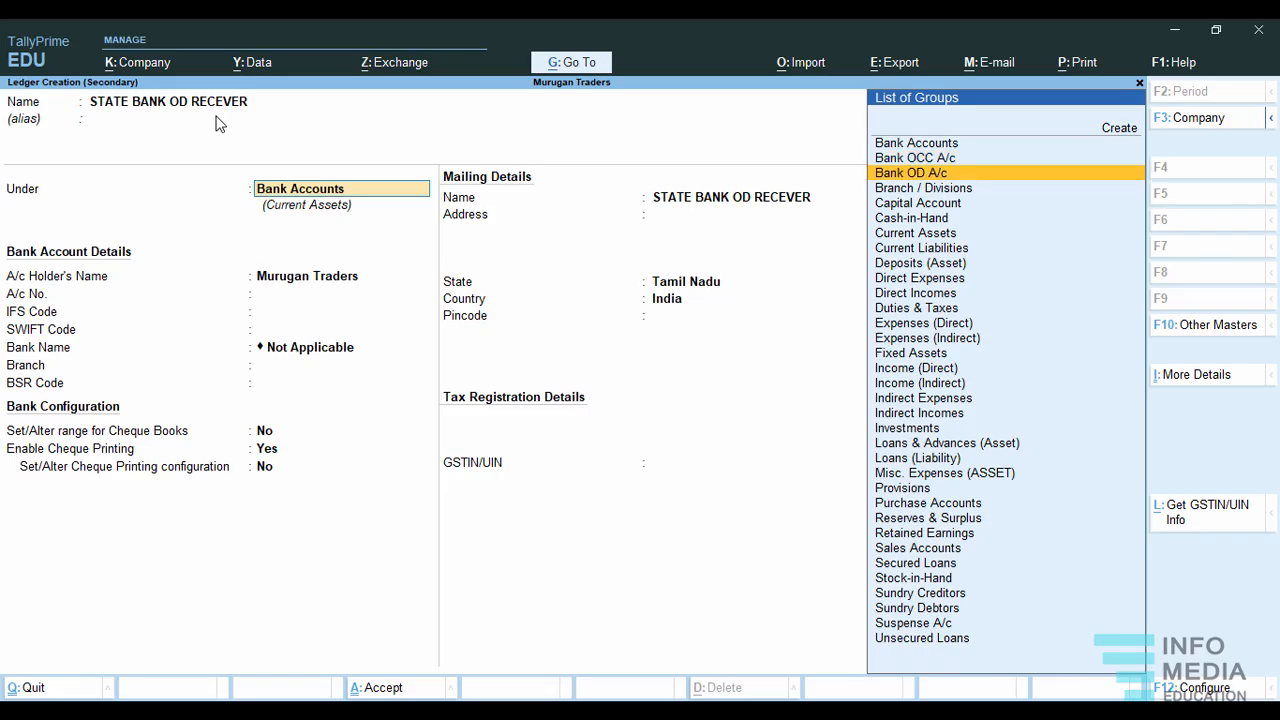
key(Up)
key(Down)
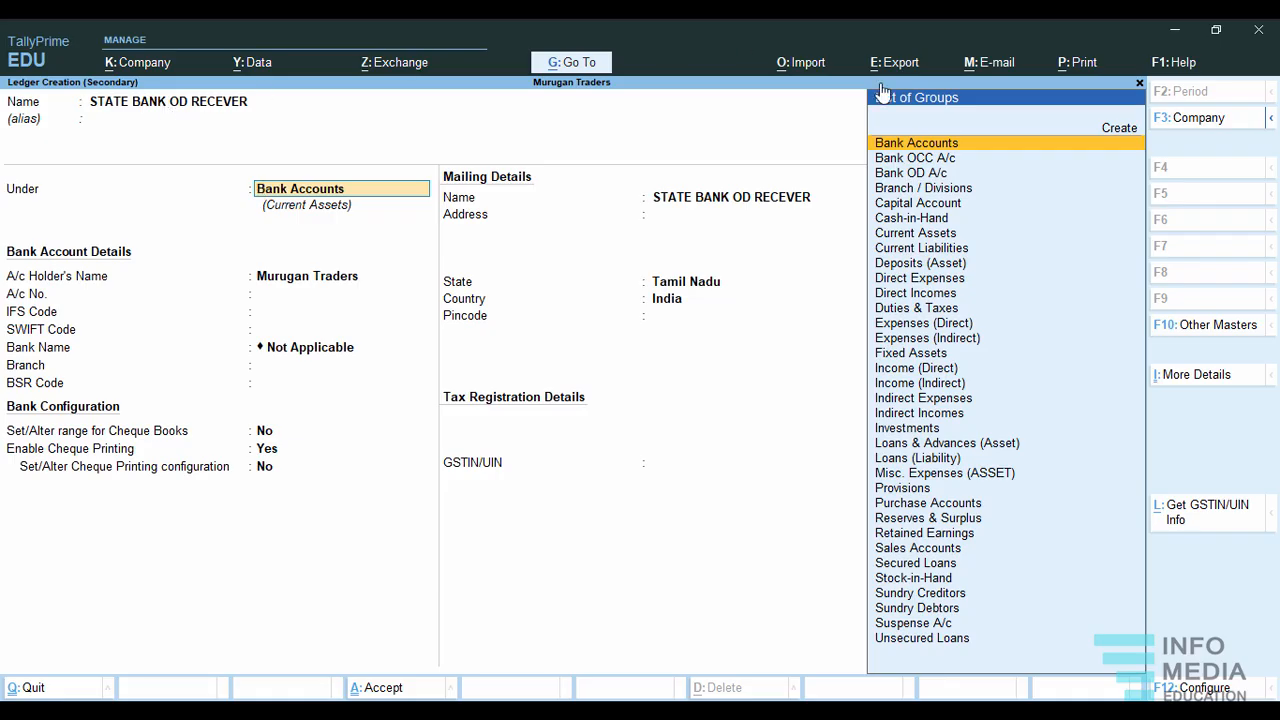
click(937, 176)
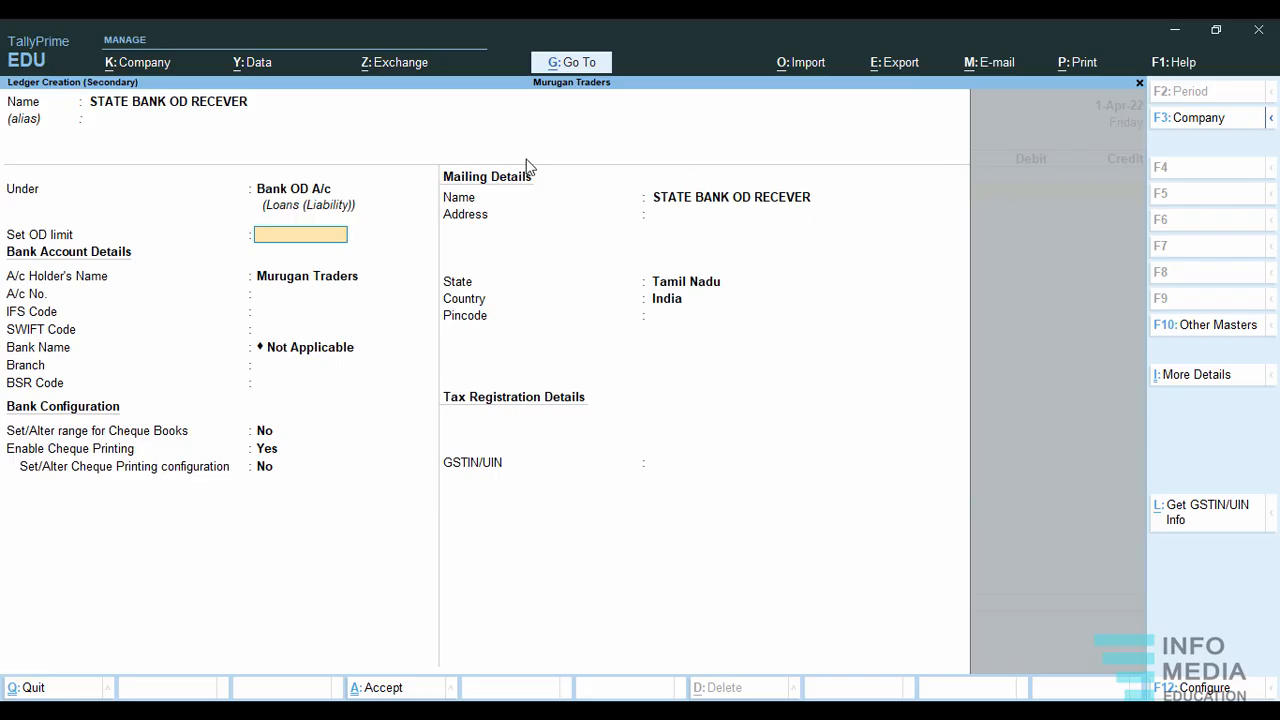
Leave the OD limit, bank account, mailing and GSTIN details at their defaults and save the overdraft ledger.
key(Return)
key(Return)
key(Return)
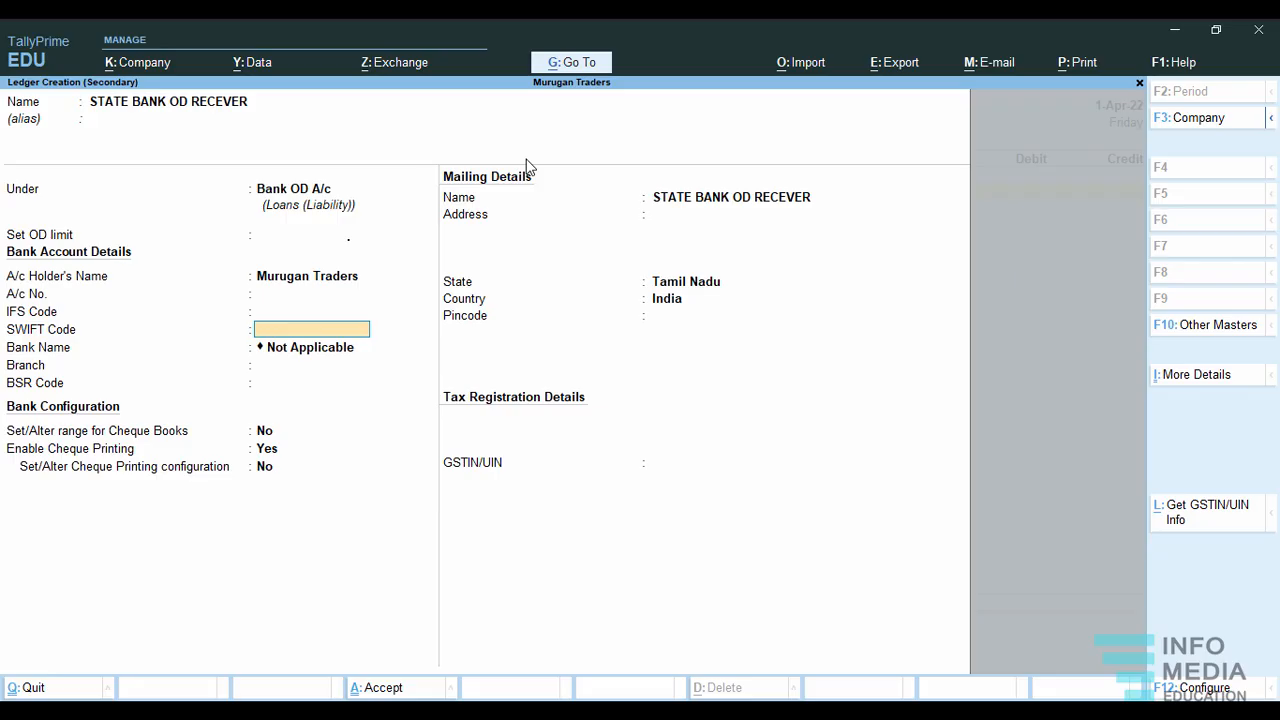
key(Return)
key(Return)
key(Return)
key(Return)
key(Return)
key(Return)
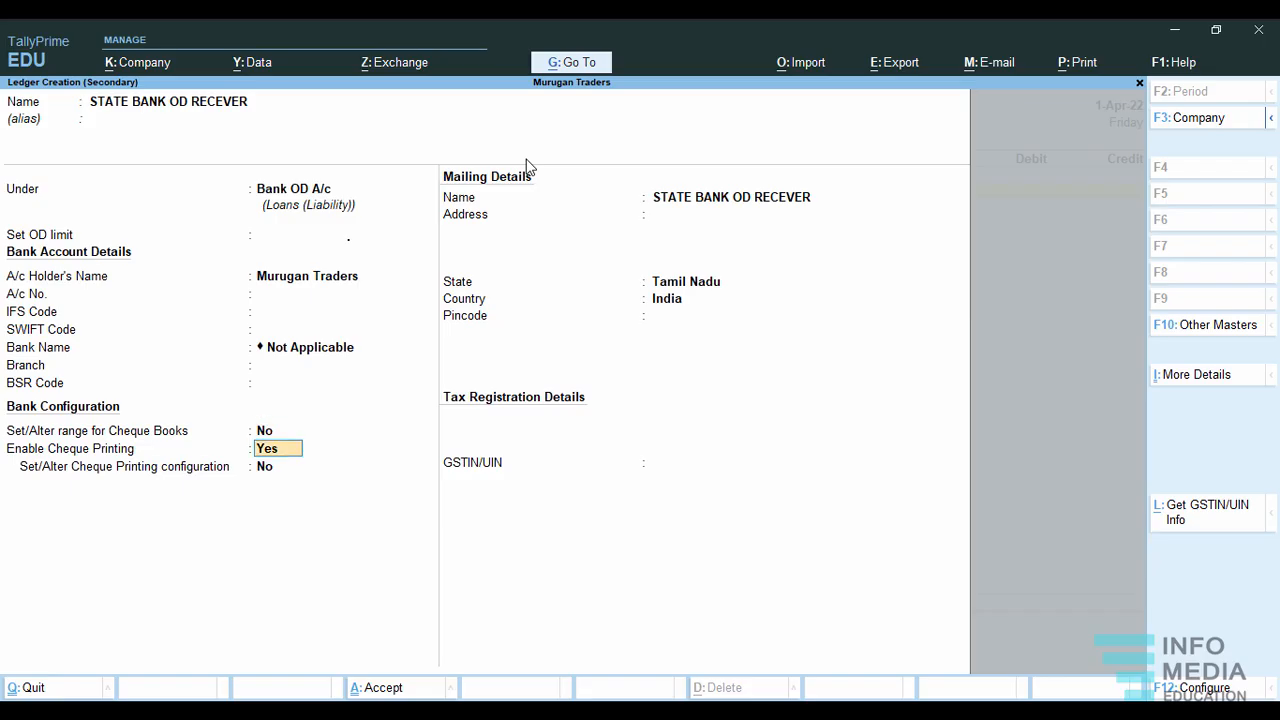
key(Return)
key(Return)
key(Return)
key(Return)
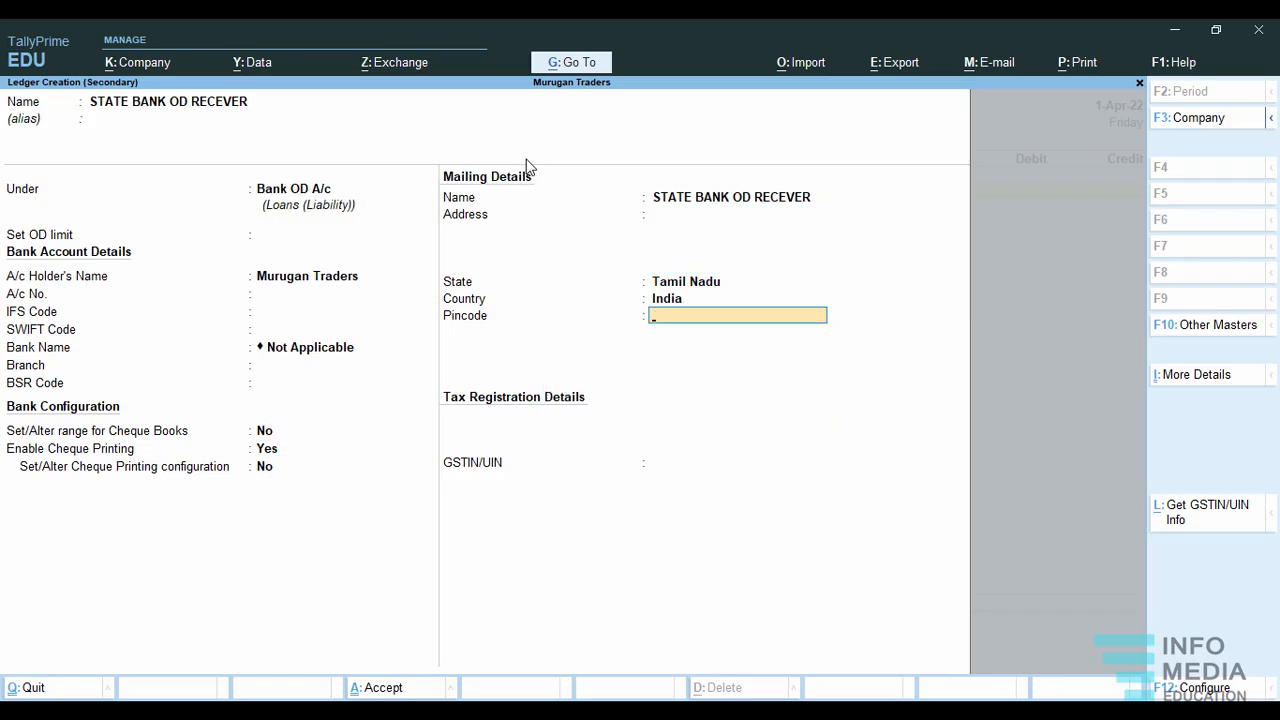
key(Return)
key(Return)
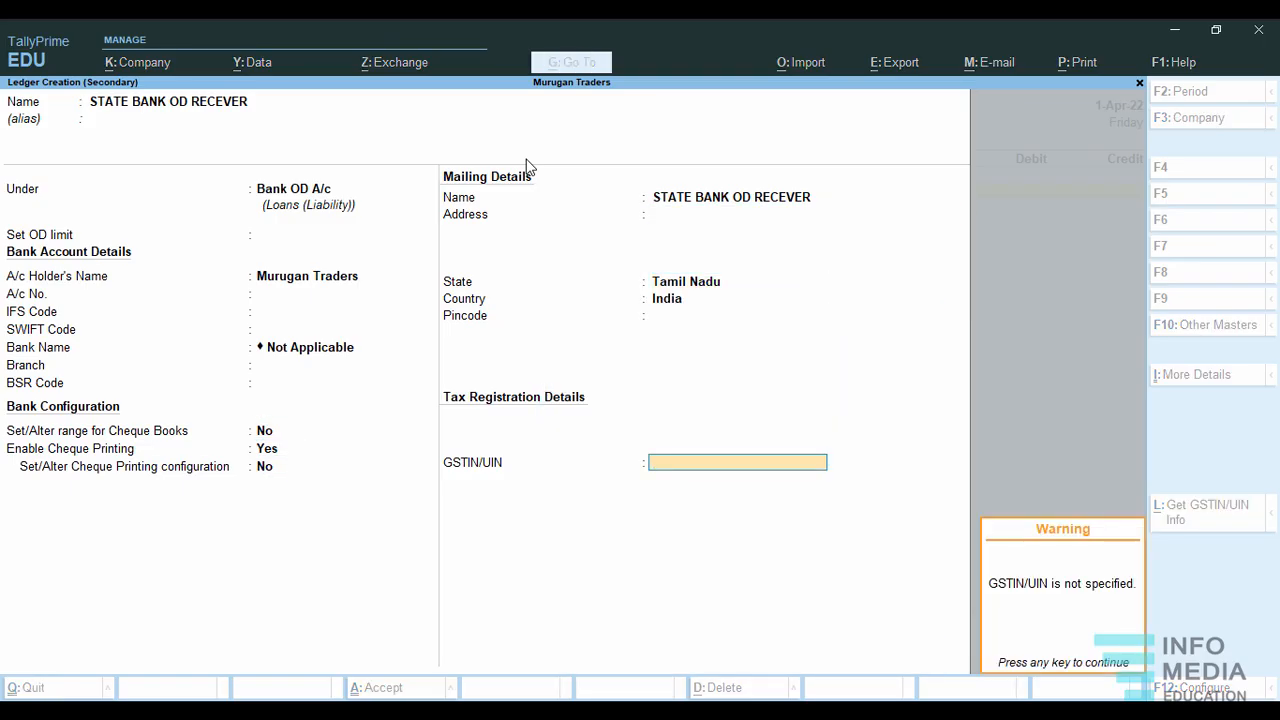
key(Return)
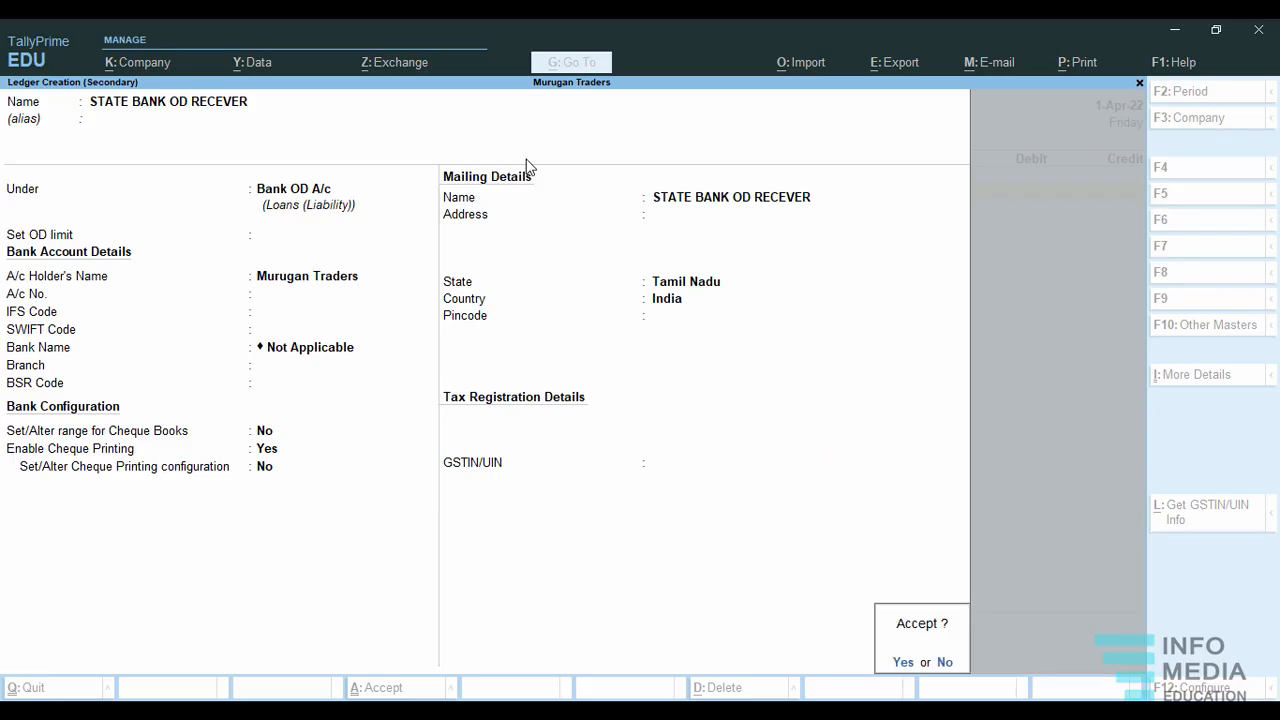
key(Return)
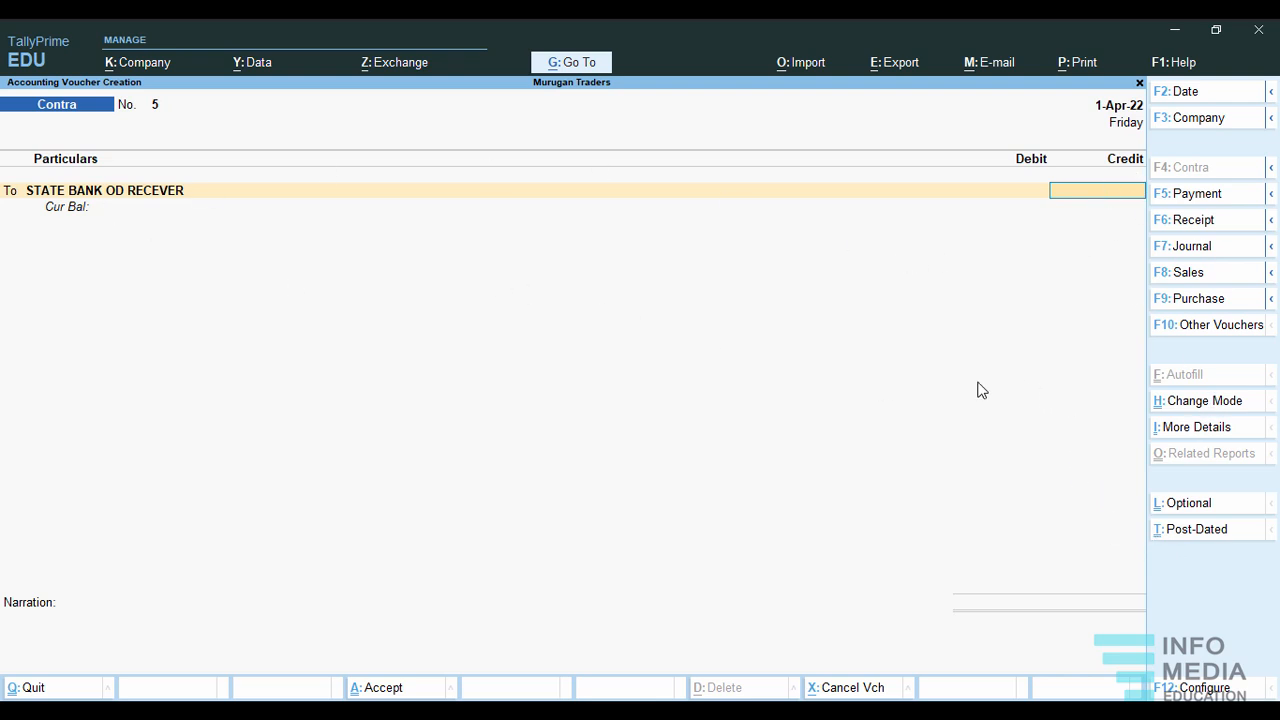
Abandon the open contra voucher and start it again, crediting STATE BANK OD RECEVER with 2,000.
key(Escape)
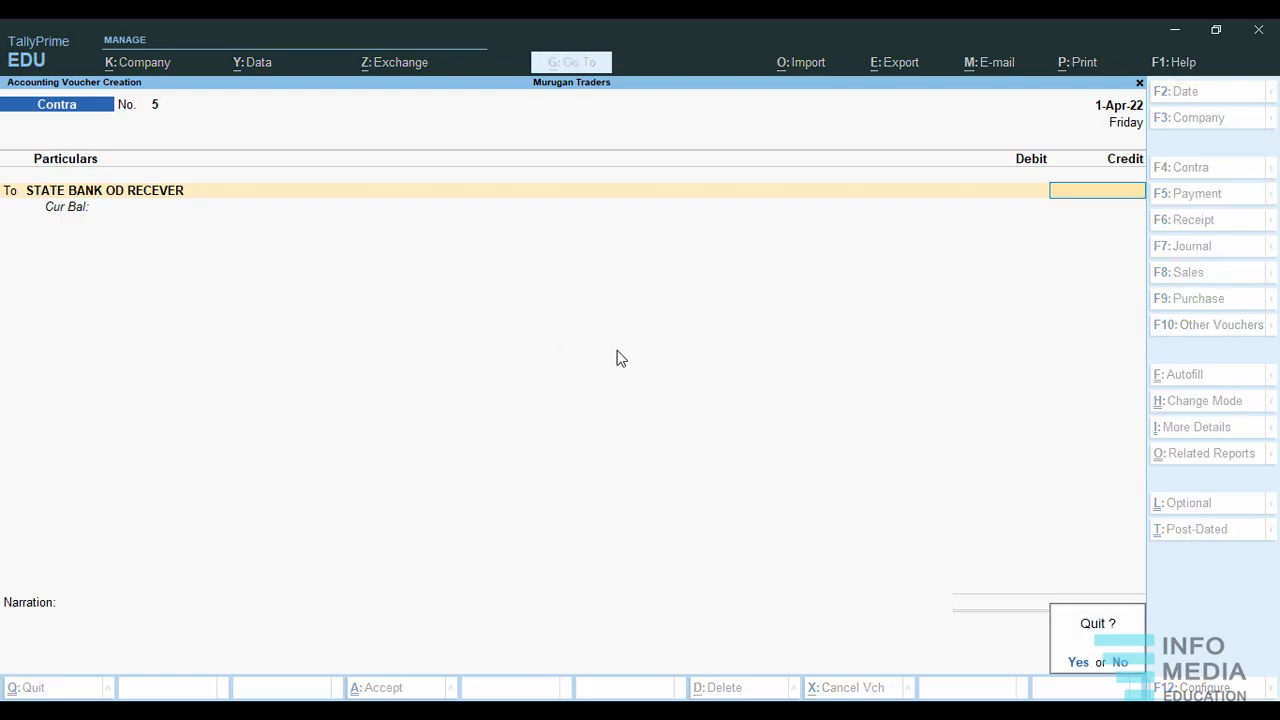
click(1074, 662)
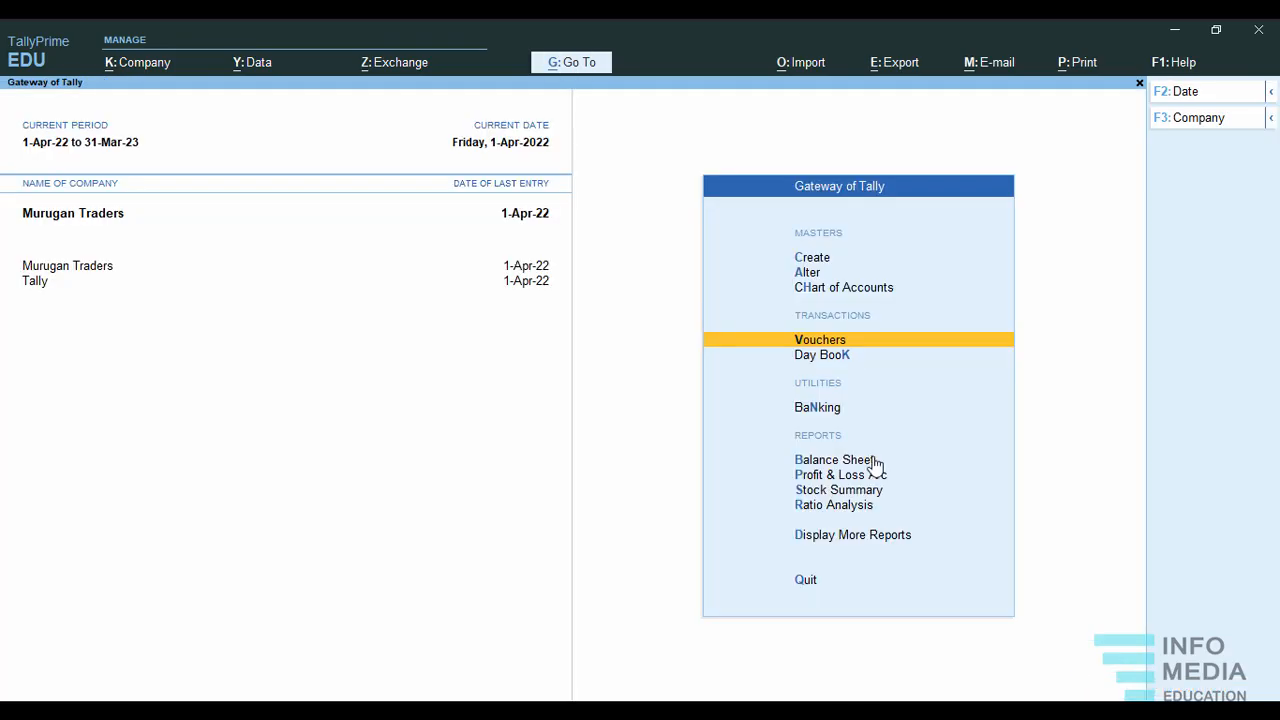
key(Return)
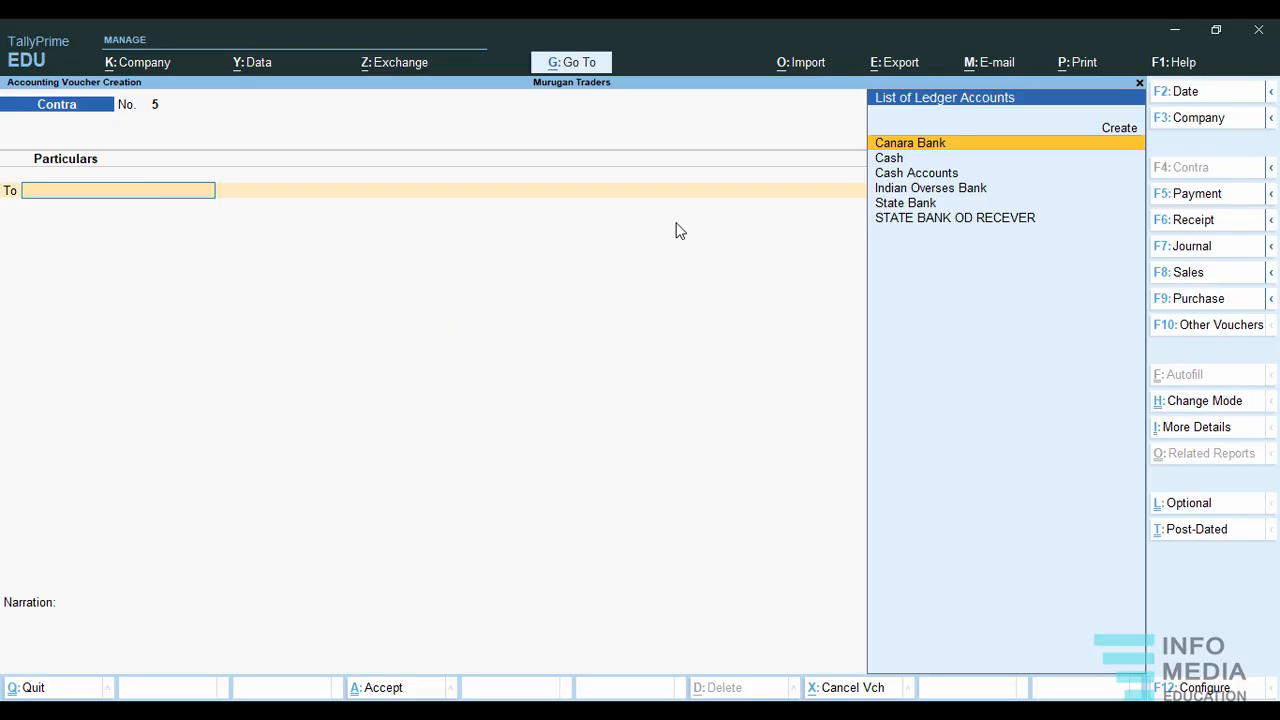
click(882, 219)
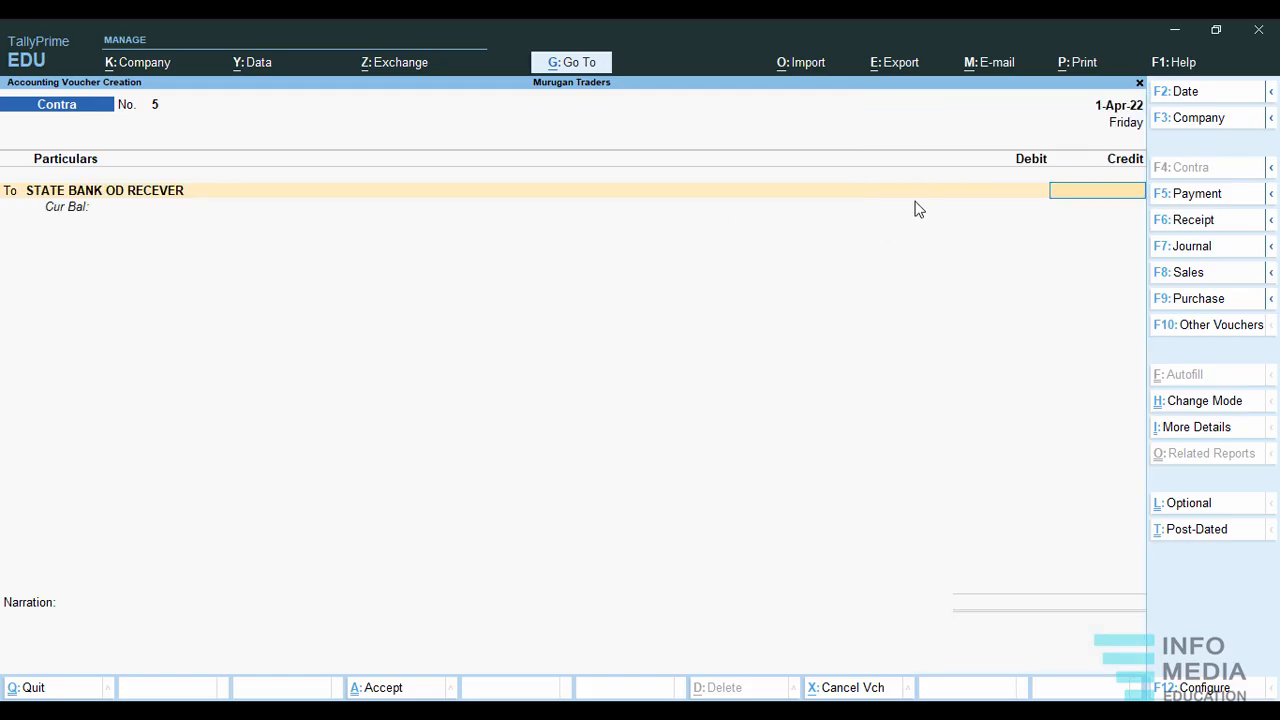
text(2000)
key(Return)
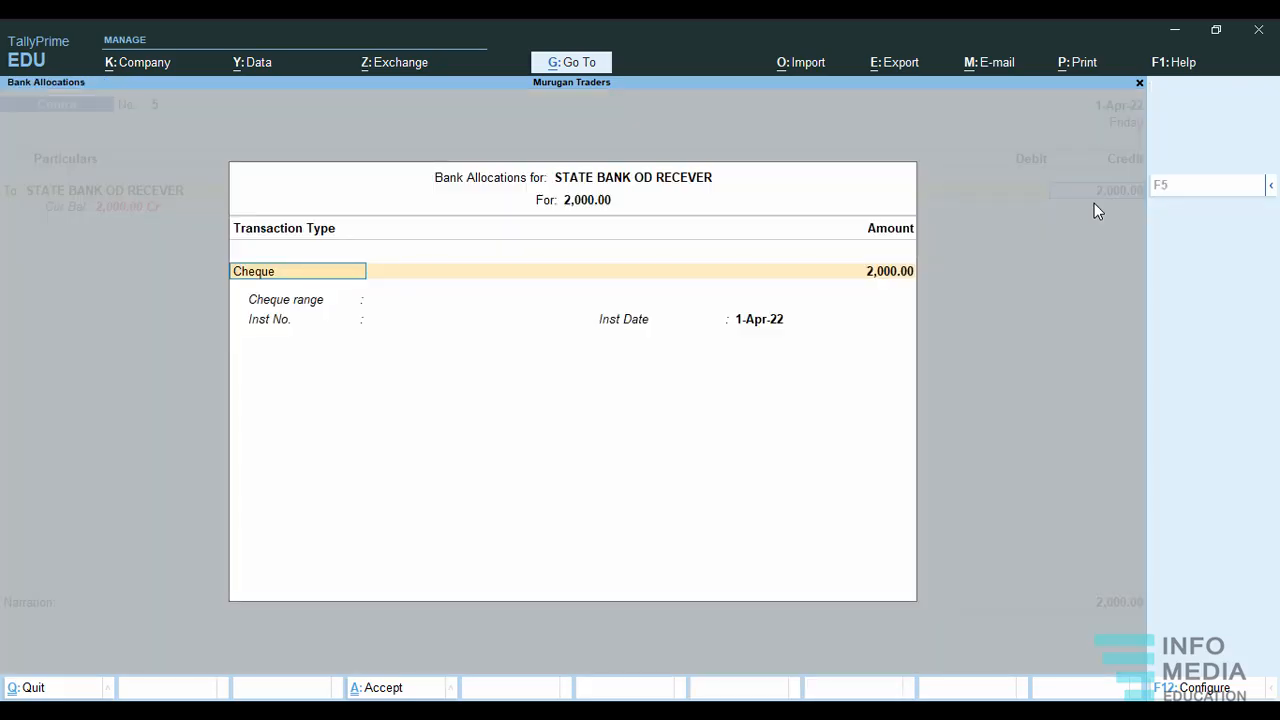
Allocate the overdraft credit as a cheque with cheque range Not Applicable, no instrument number and instrument date 1-Apr-22.
key(Return)
key(Return)
key(Return)
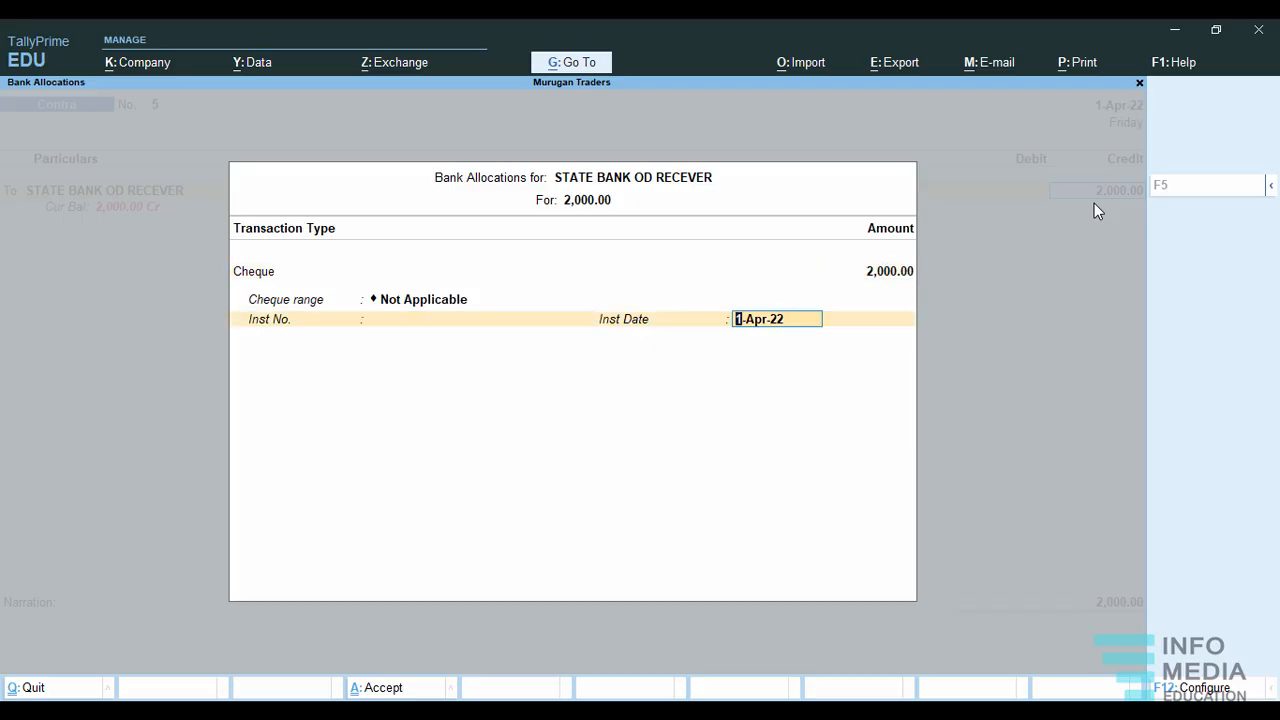
key(Return)
key(Return)
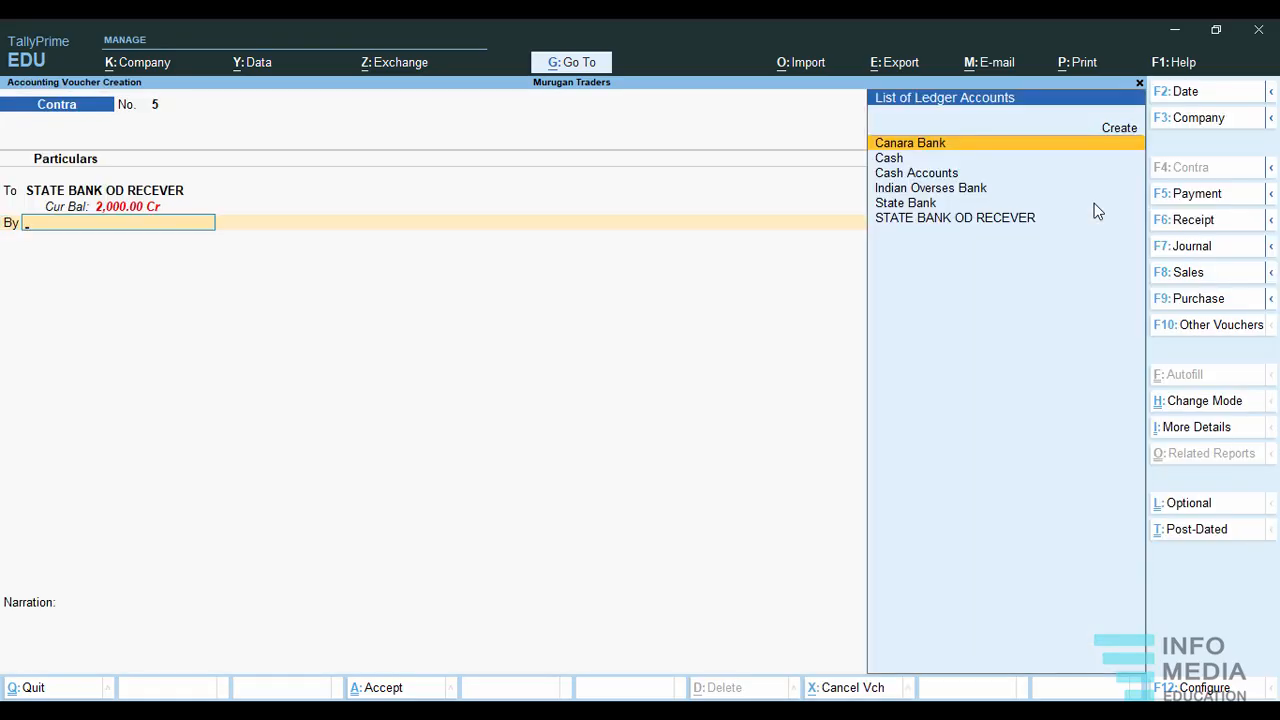
Debit State Bank for 2,000 with a Cheque/DD allocation and save contra voucher 5 without a narration.
click(895, 204)
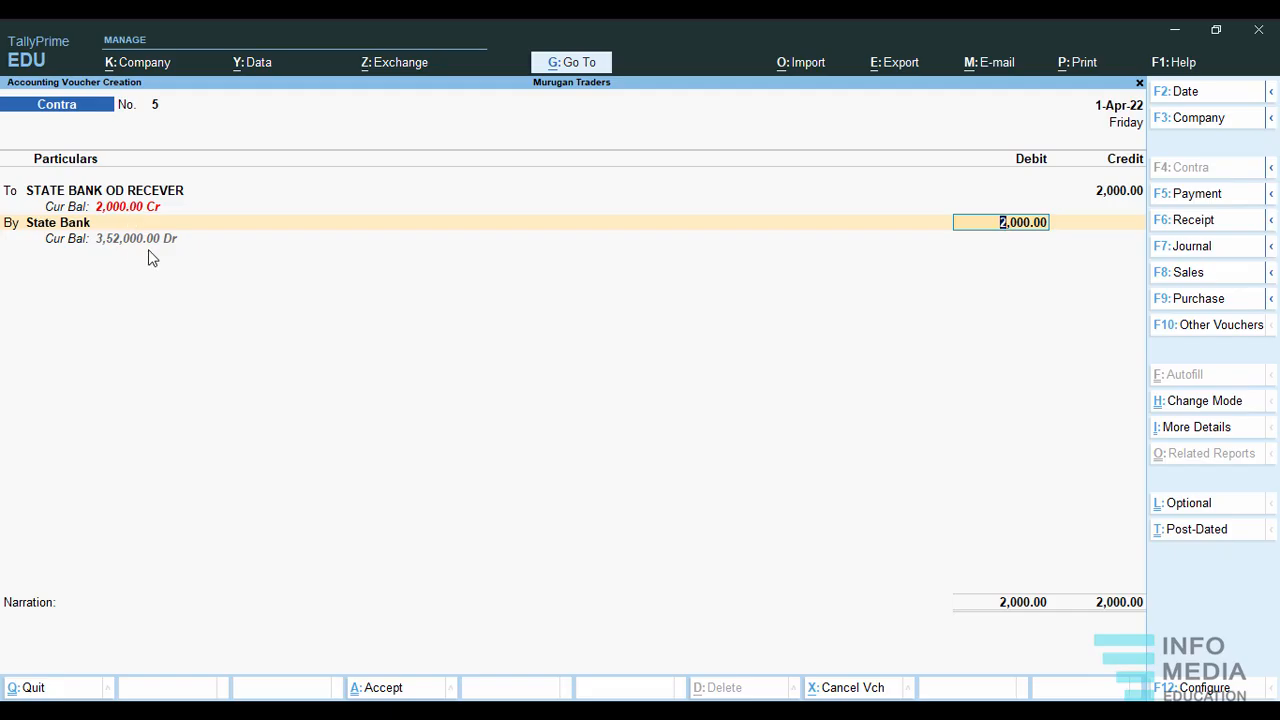
key(Return)
key(Return)
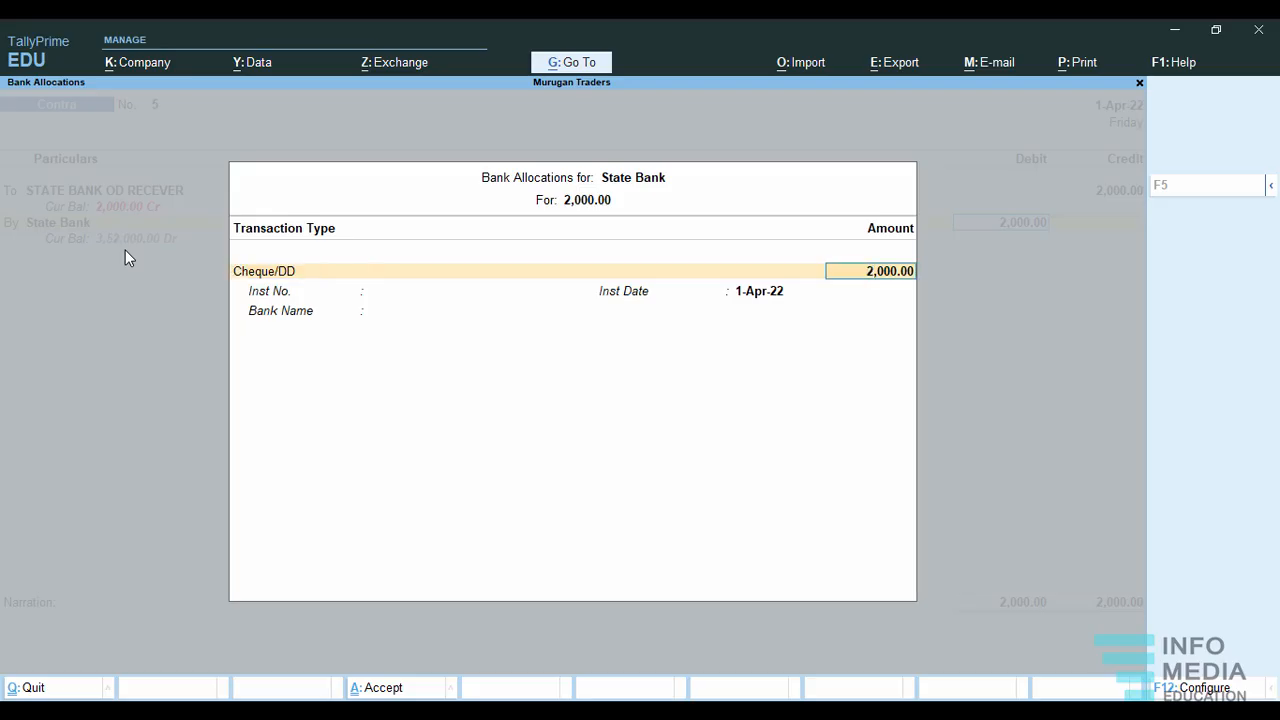
key(Return)
key(Return)
key(Return)
key(Return)
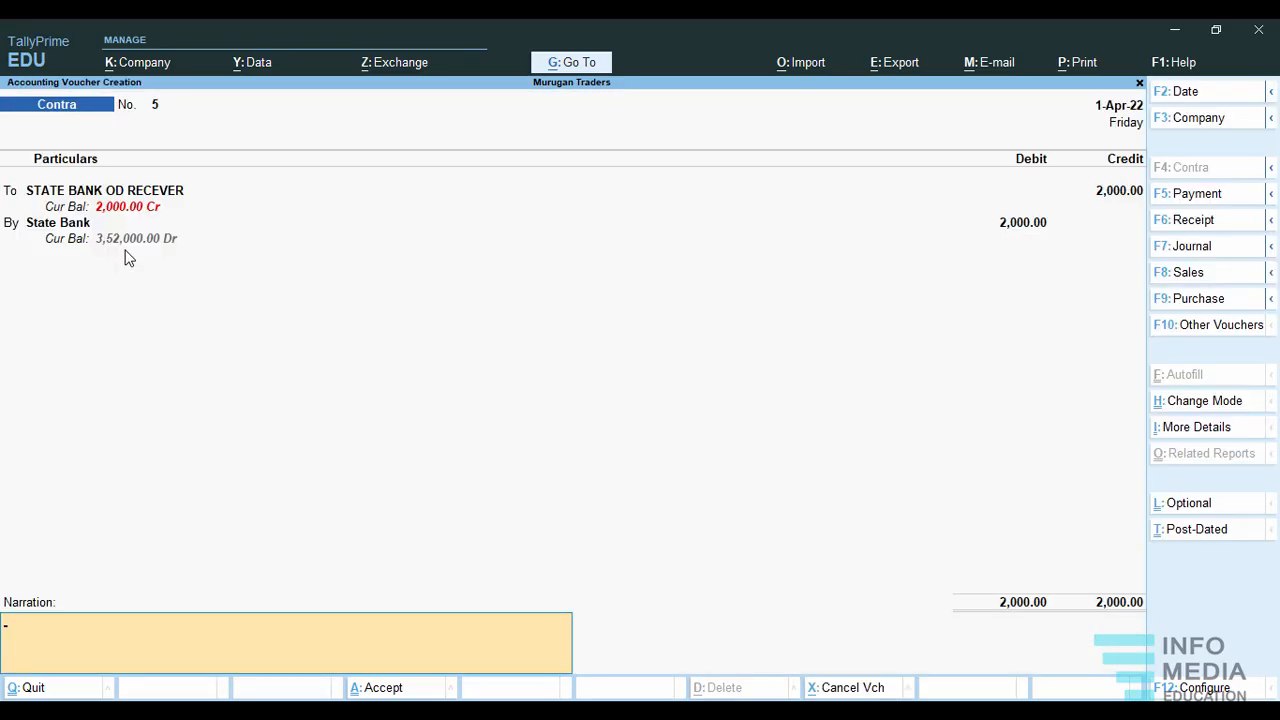
key(Return)
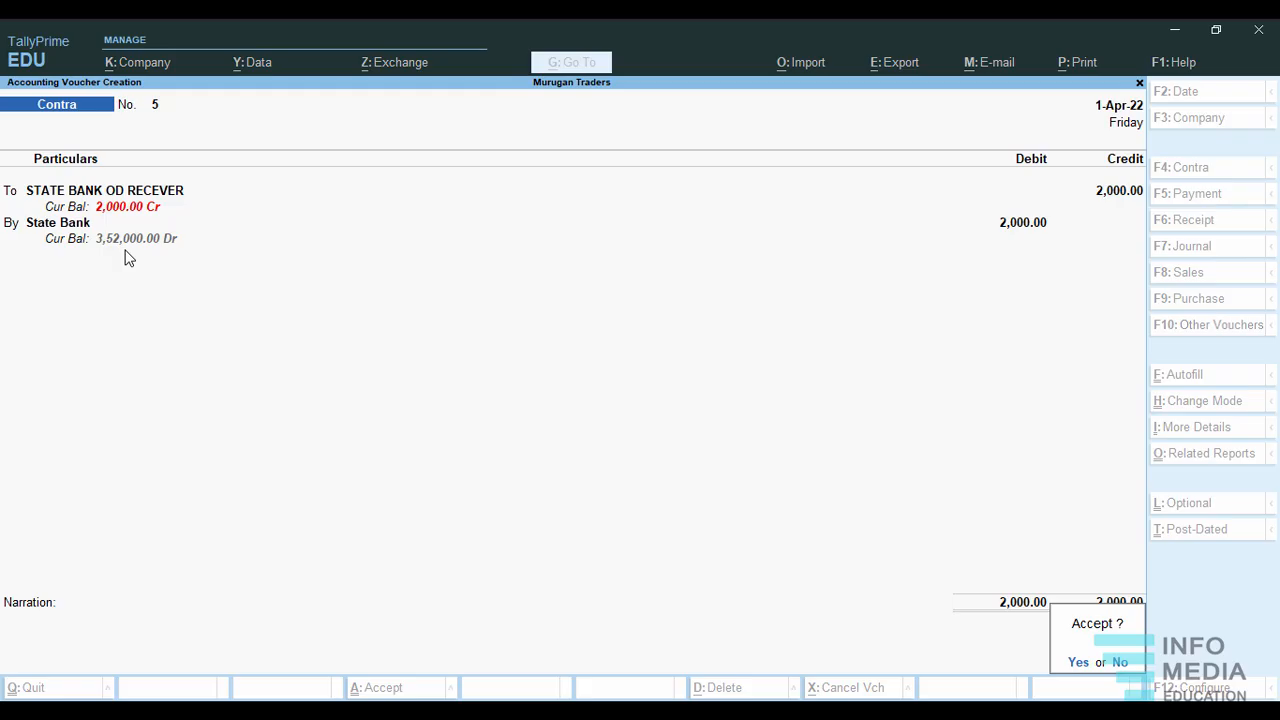
key(y)
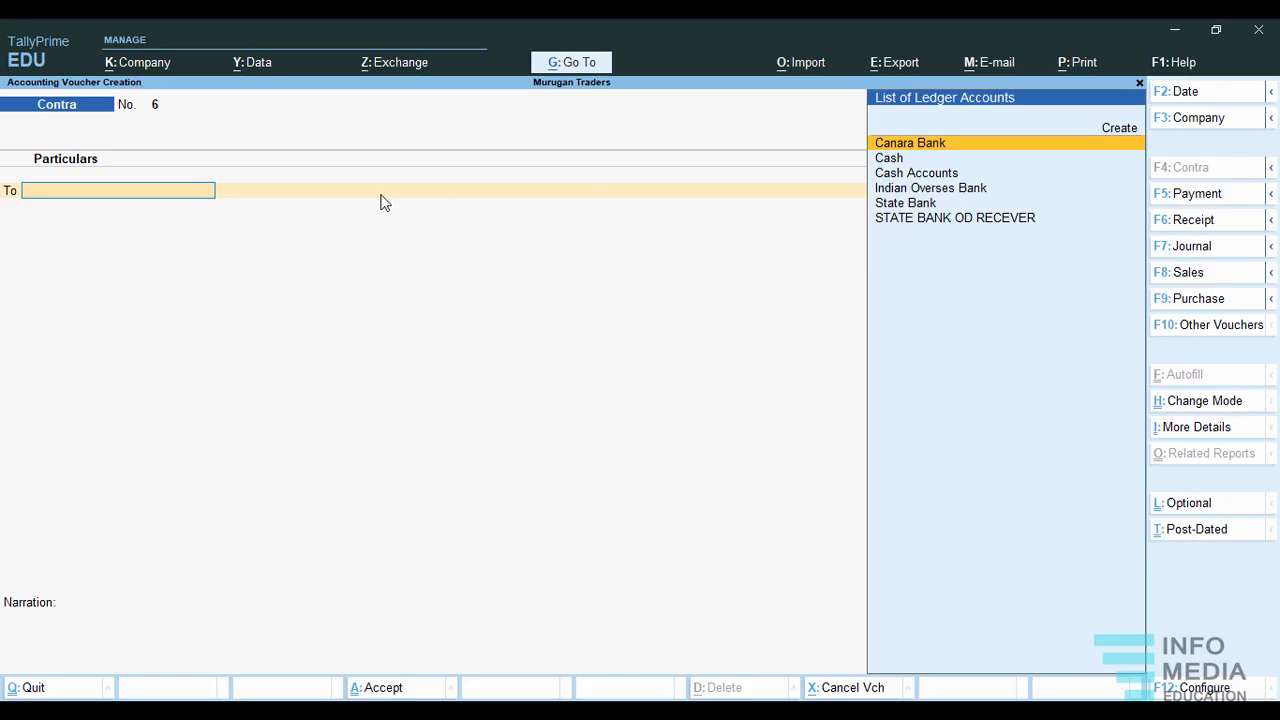
click(903, 205)
click(903, 205)
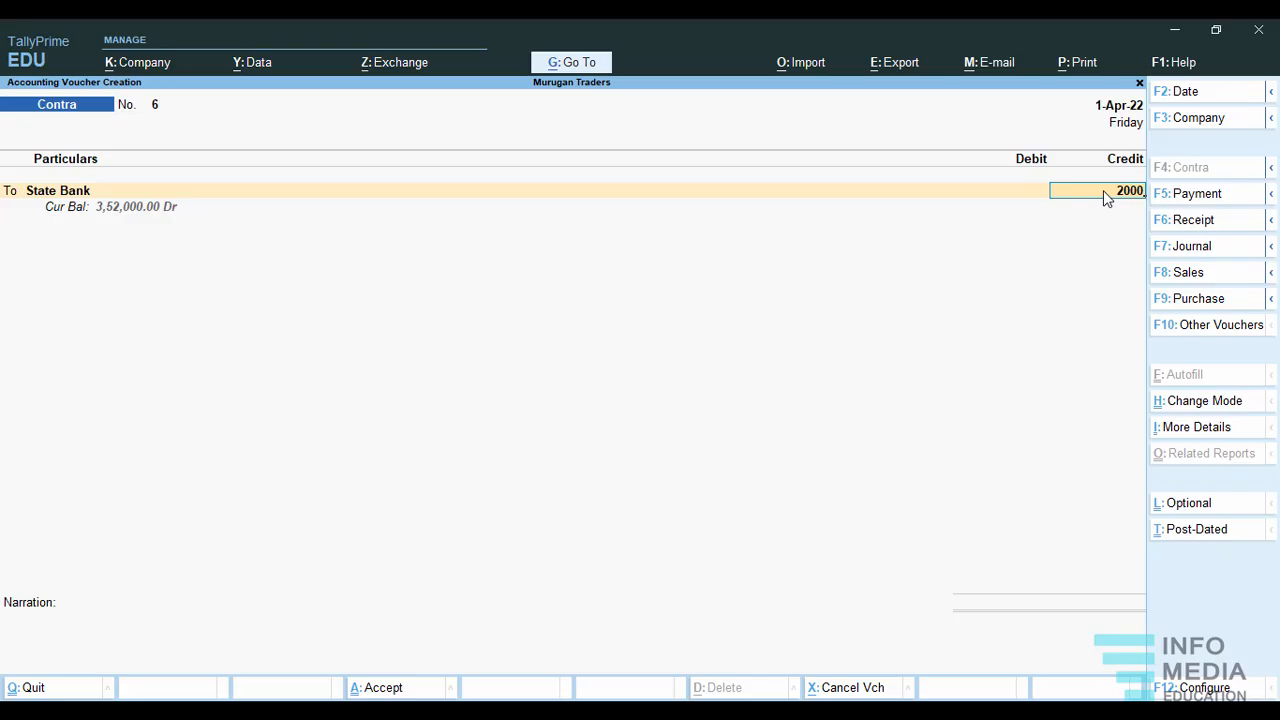
key(Return)
key(Return)
key(Return)
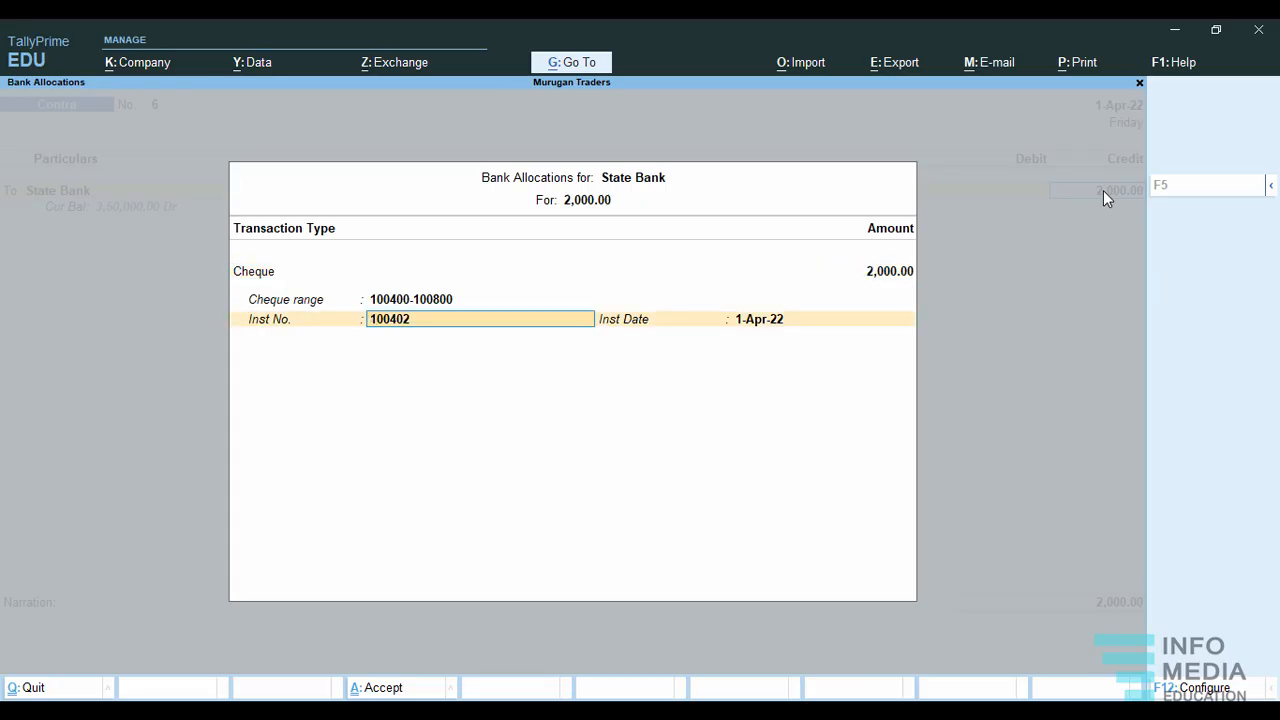
key(Return)
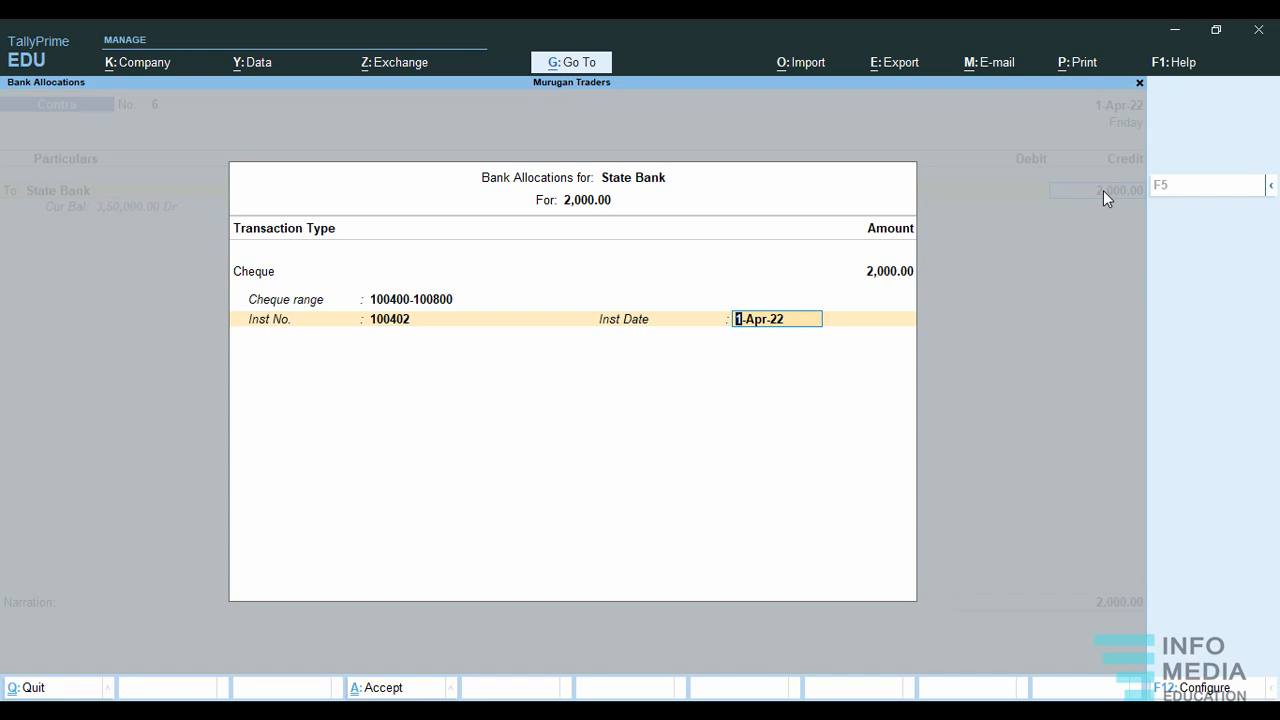
key(Return)
key(Return)
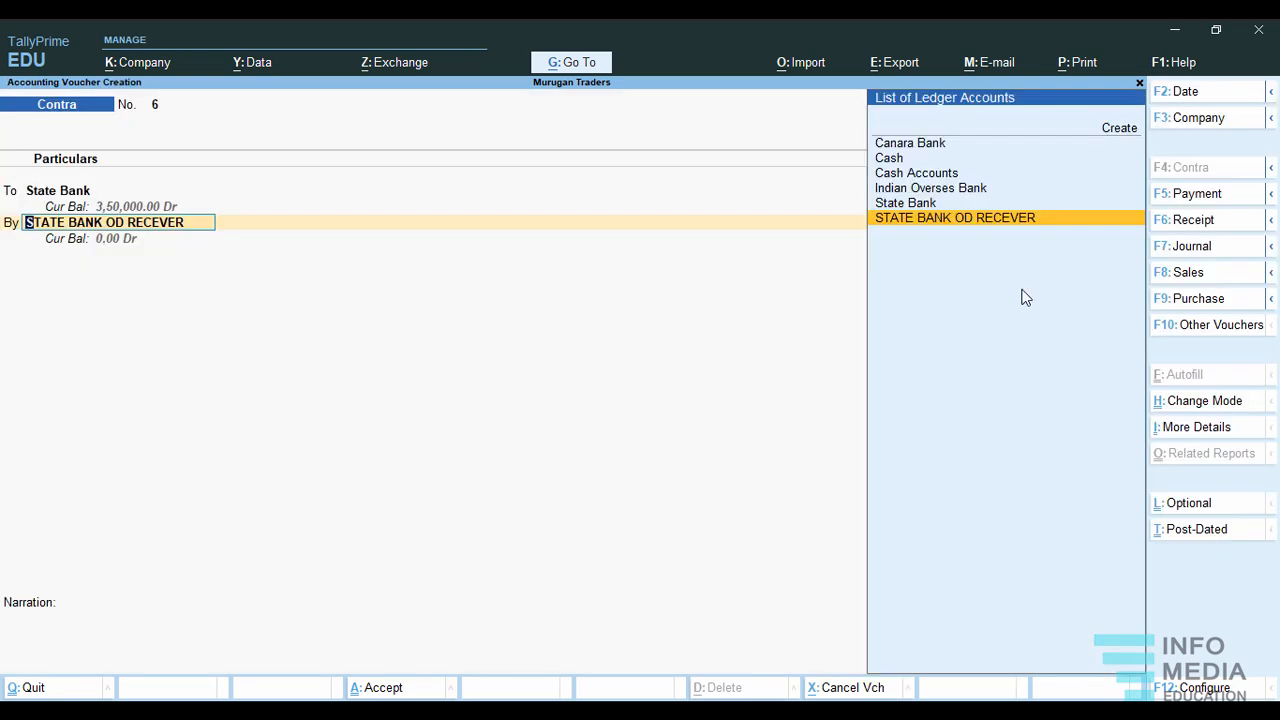
Debit STATE BANK OD RECEVER for 2,000 as Cheque/DD, leaving bank name and narration blank, and save contra voucher 6.
click(928, 220)
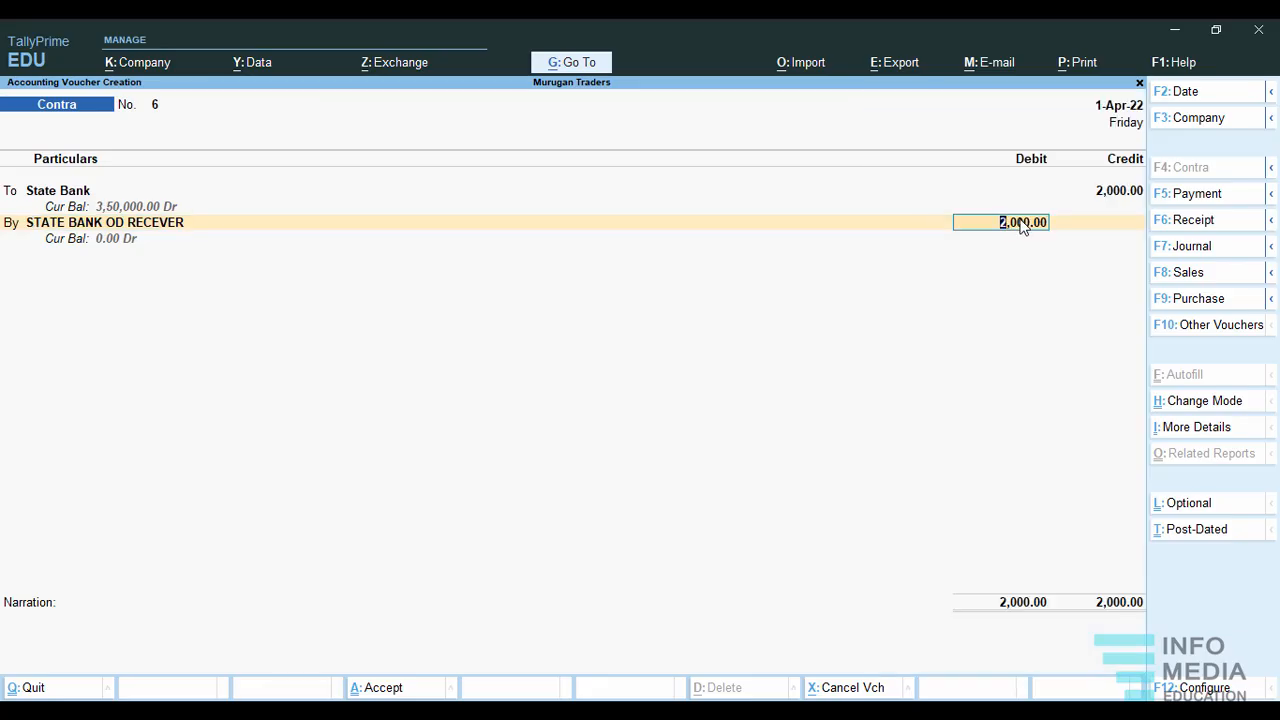
key(Return)
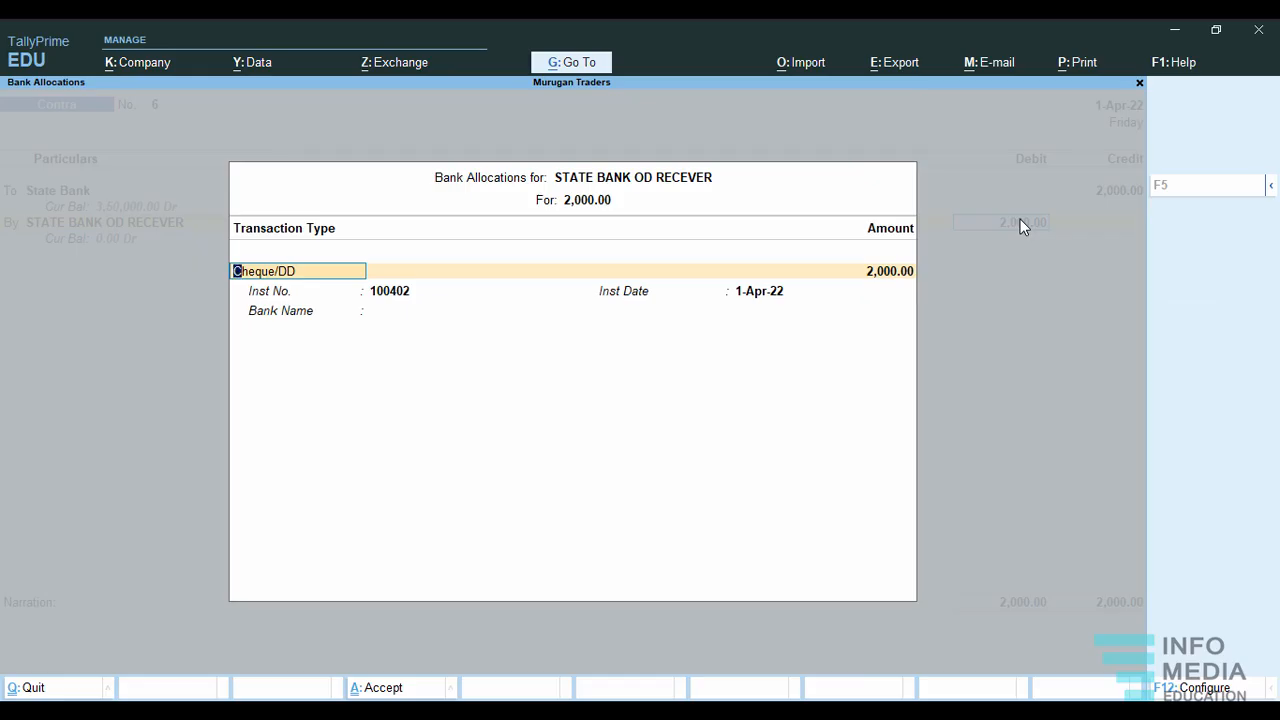
key(Return)
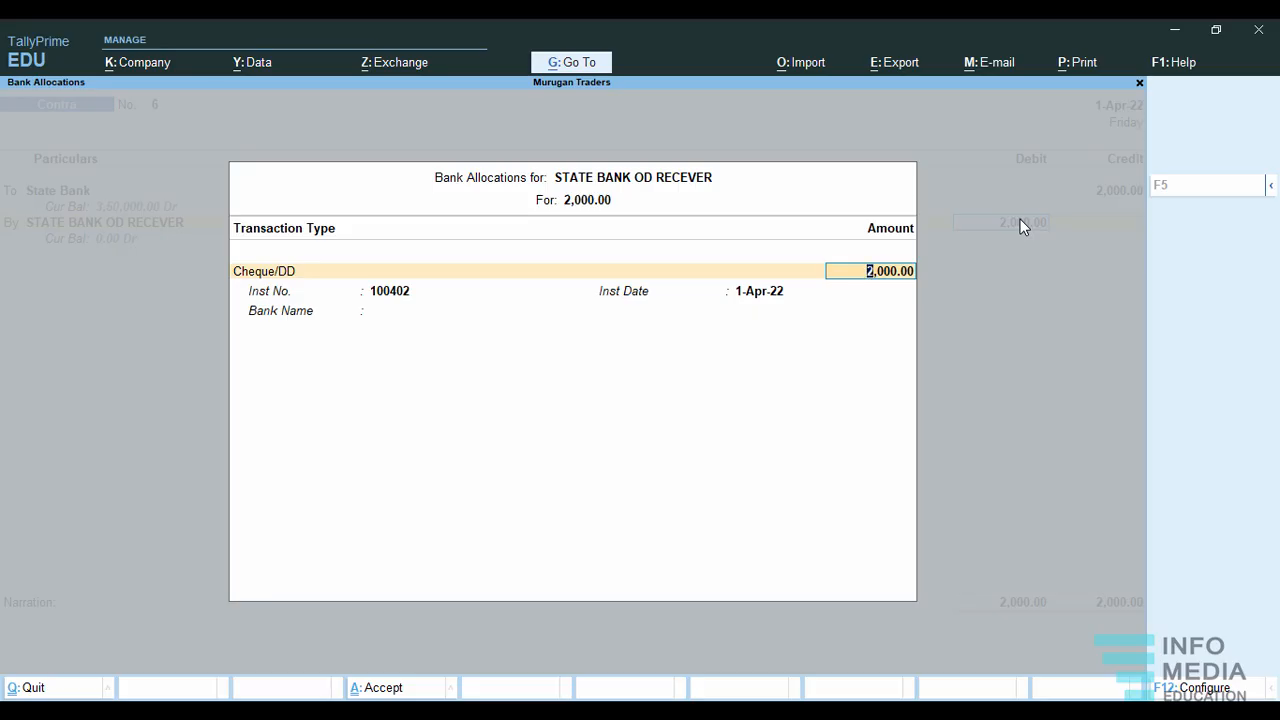
key(Return)
key(Return)
key(Return)
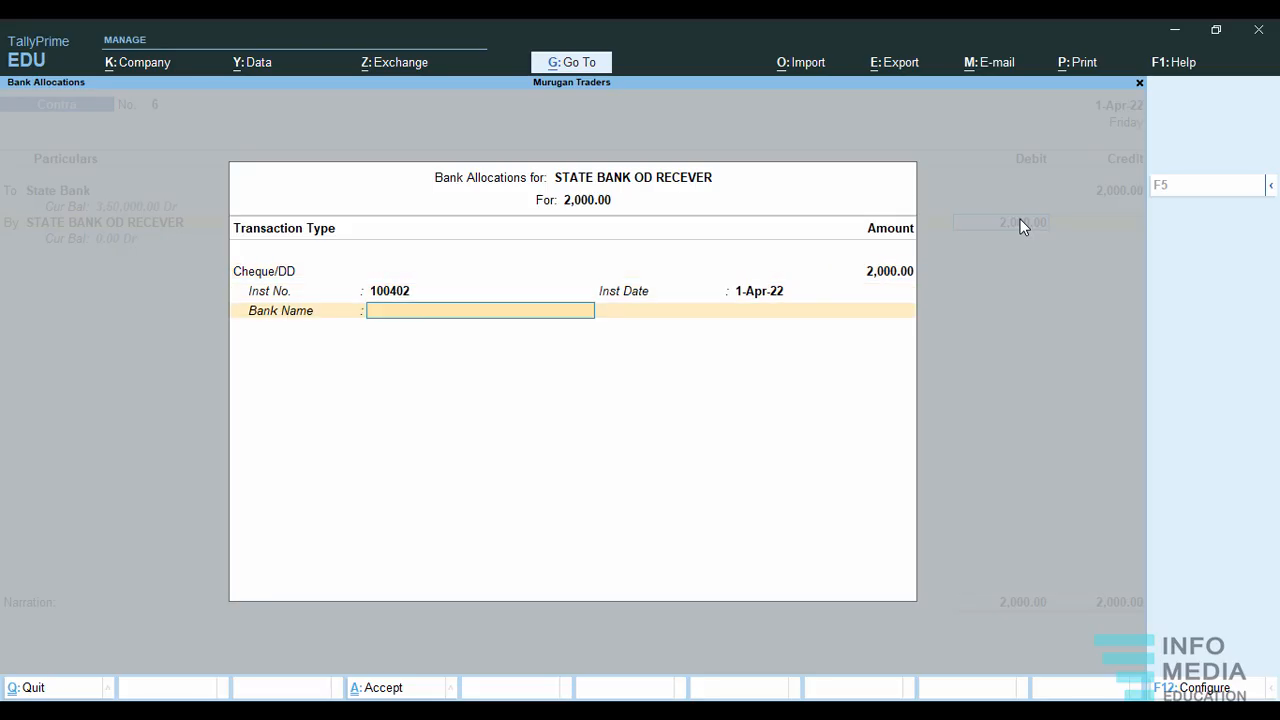
key(Return)
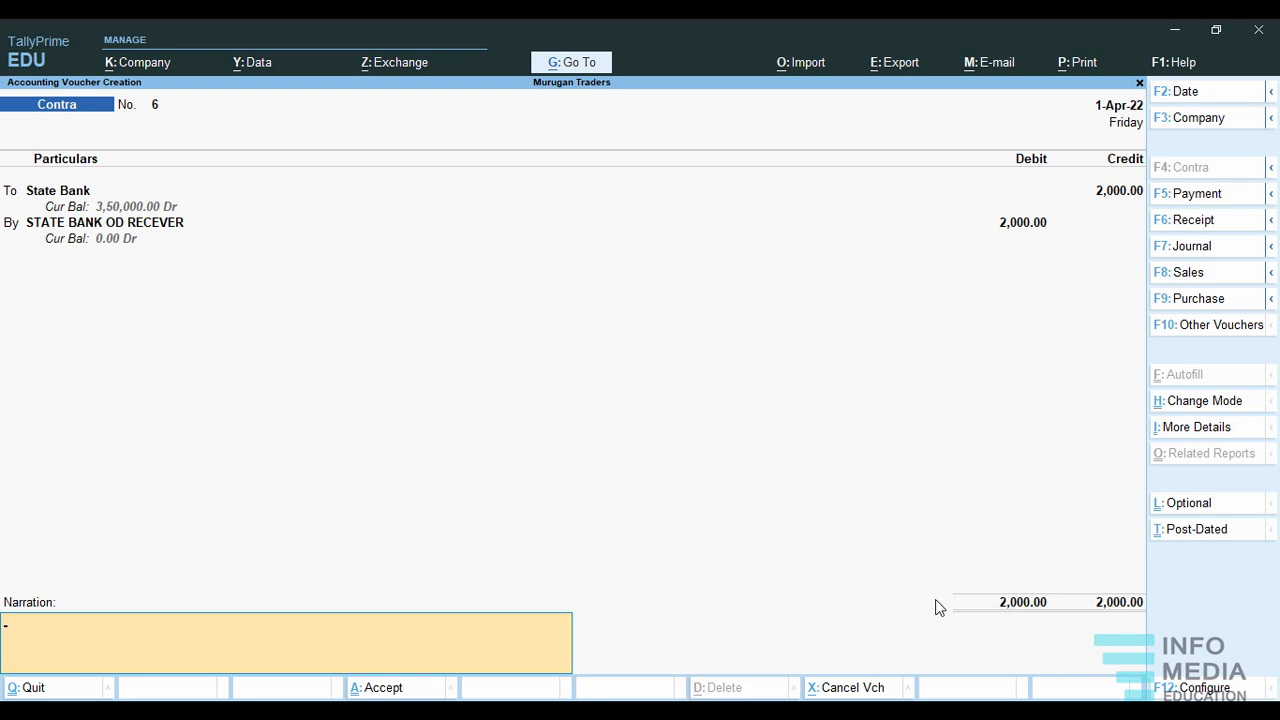
key(Return)
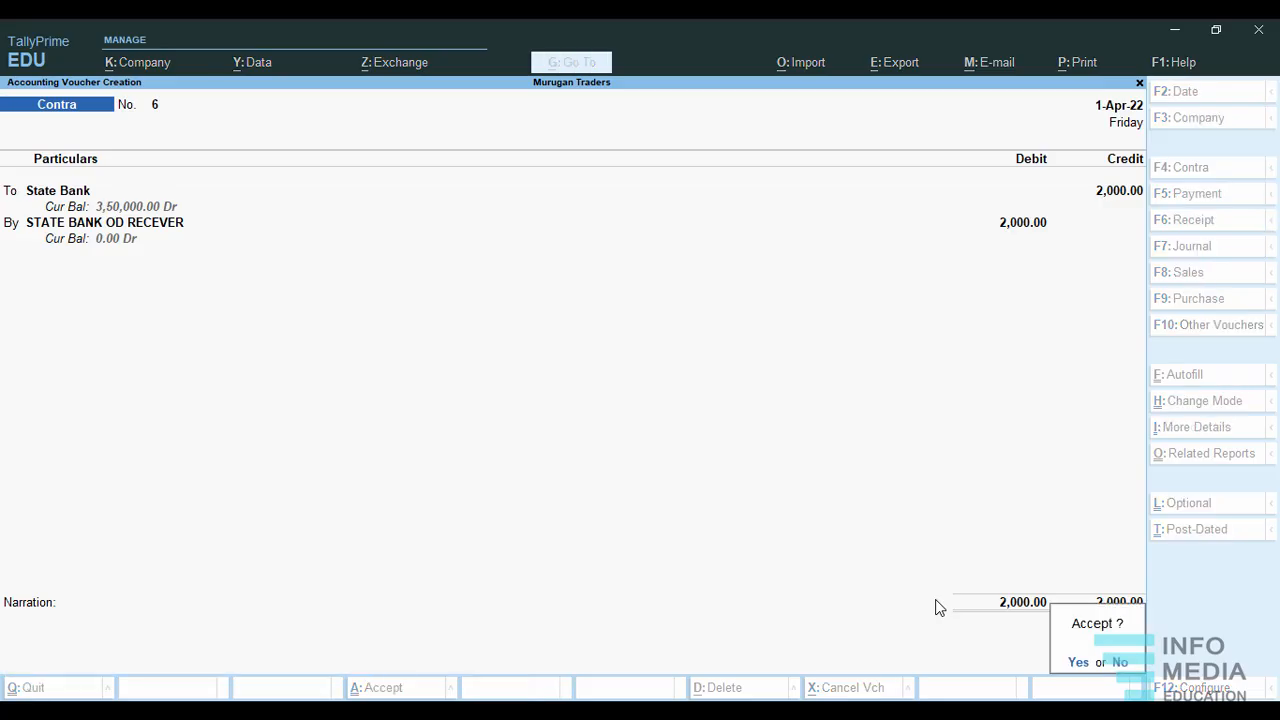